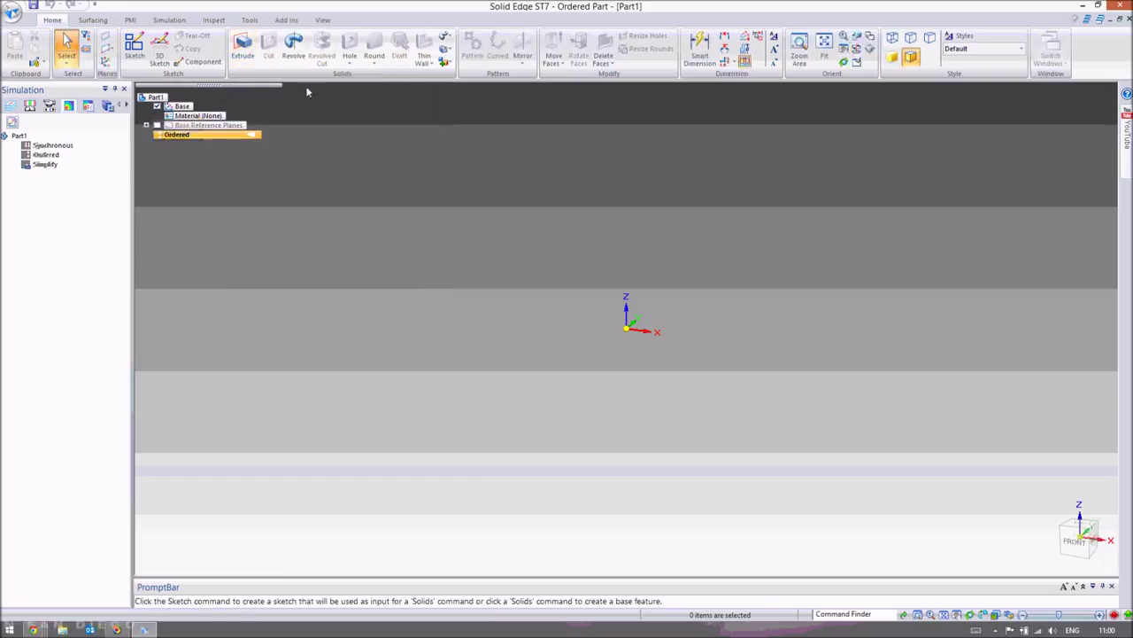
left_click(374, 62)
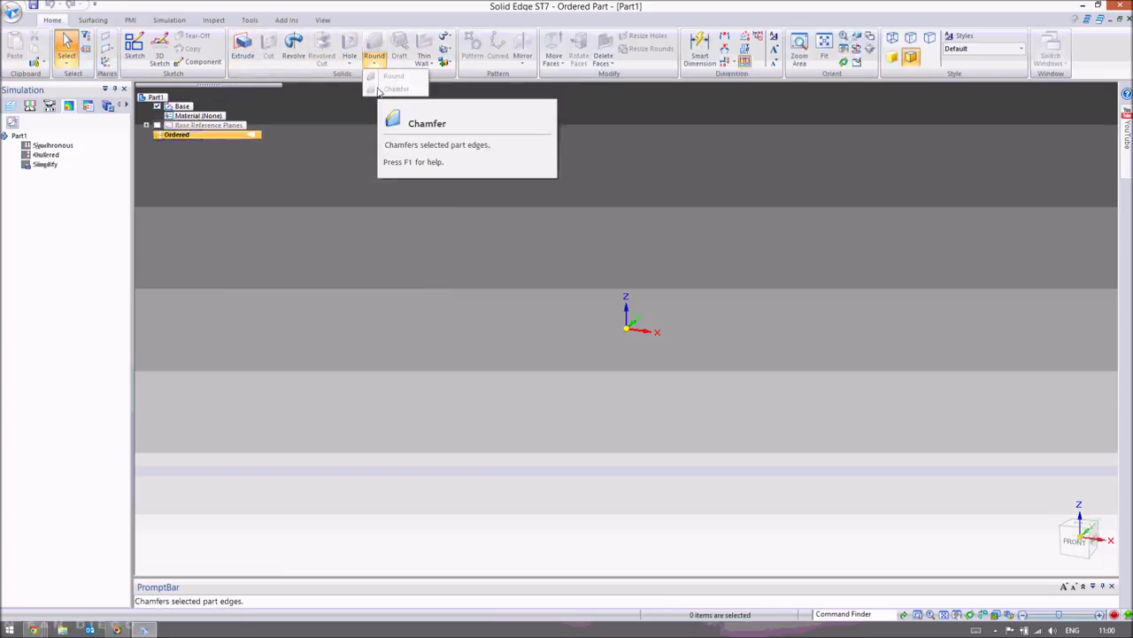
left_click(351, 63)
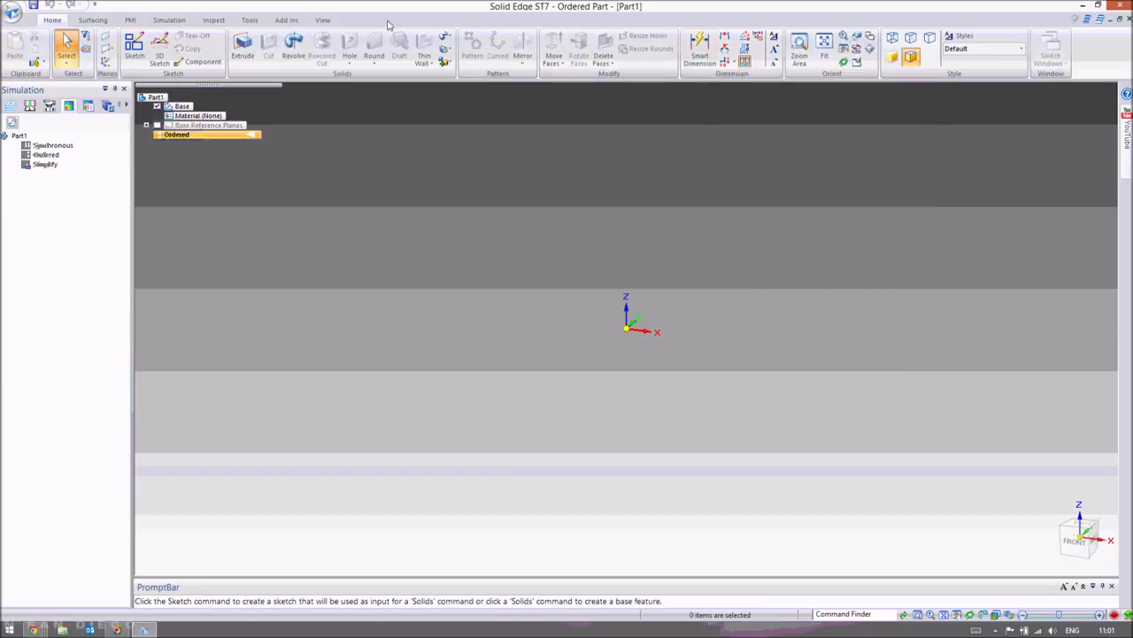
left_click(325, 19)
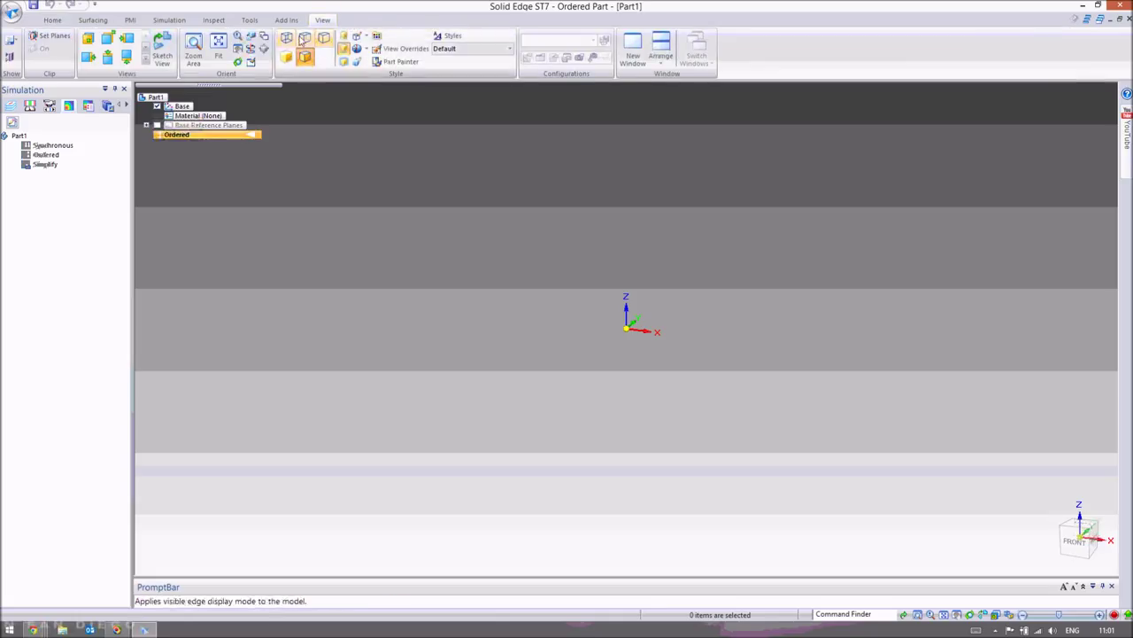
left_click(13, 11)
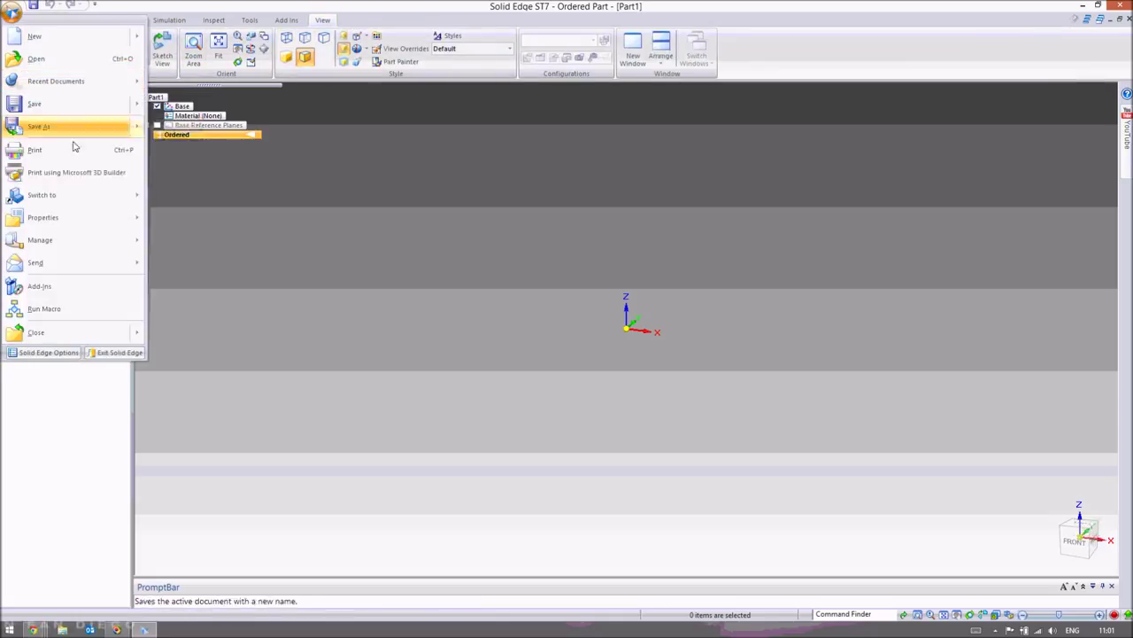
mouse_move(42, 217)
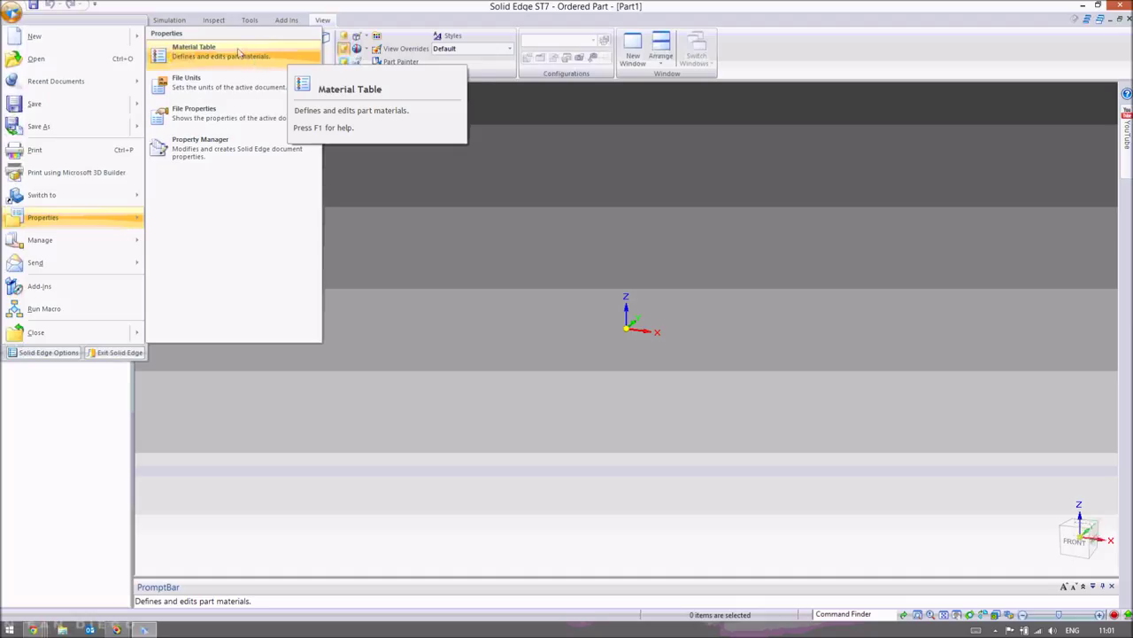
left_click(361, 25)
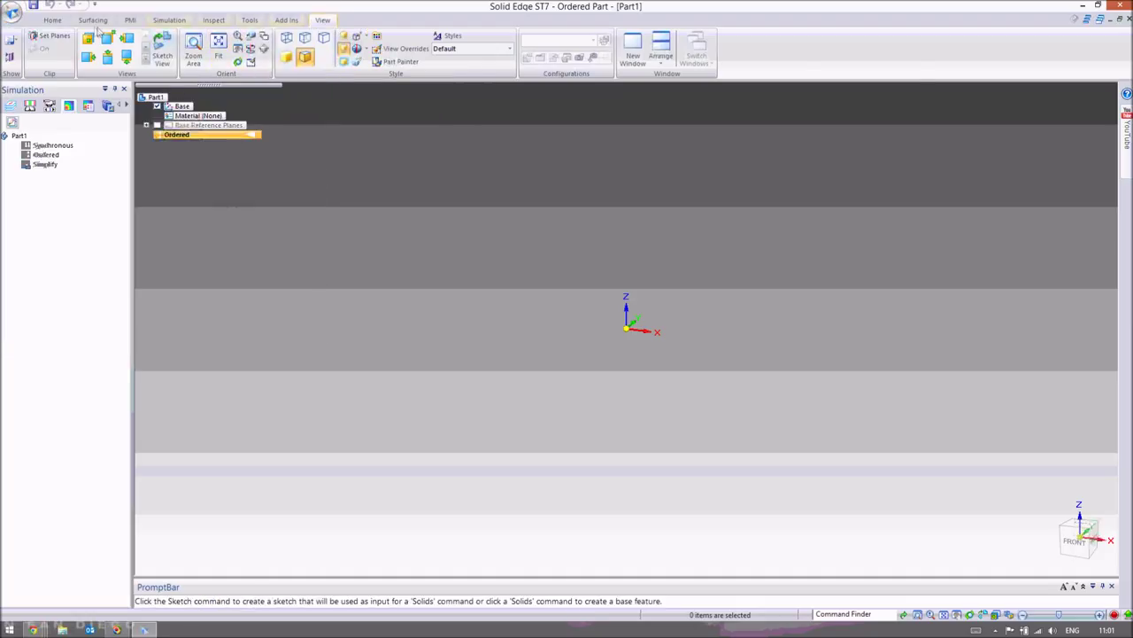
left_click(54, 21)
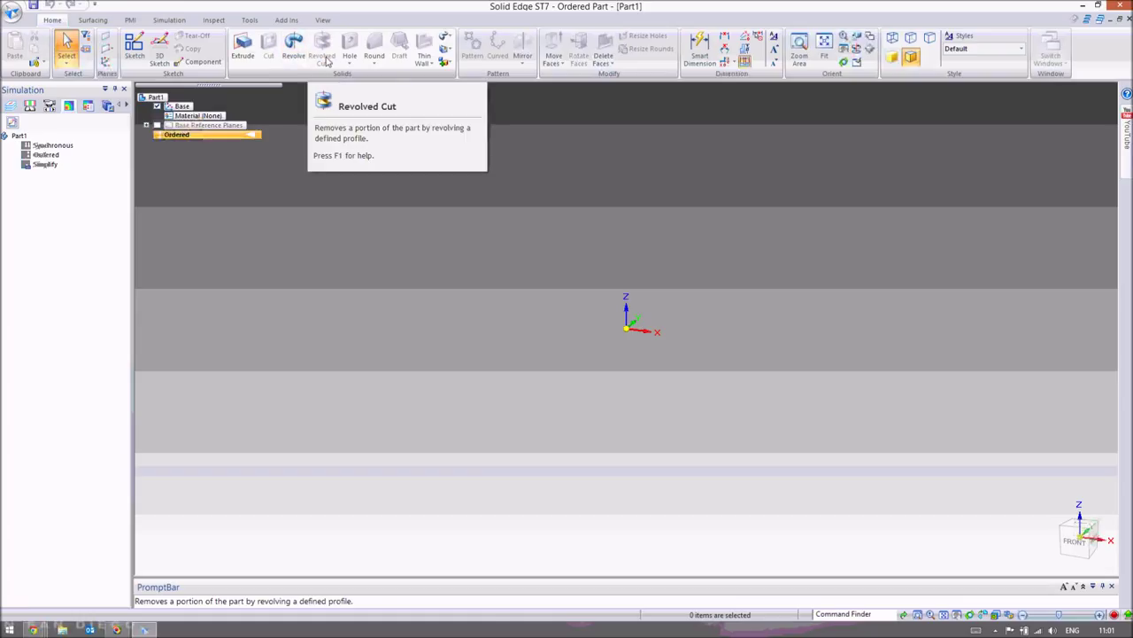
left_click(446, 40)
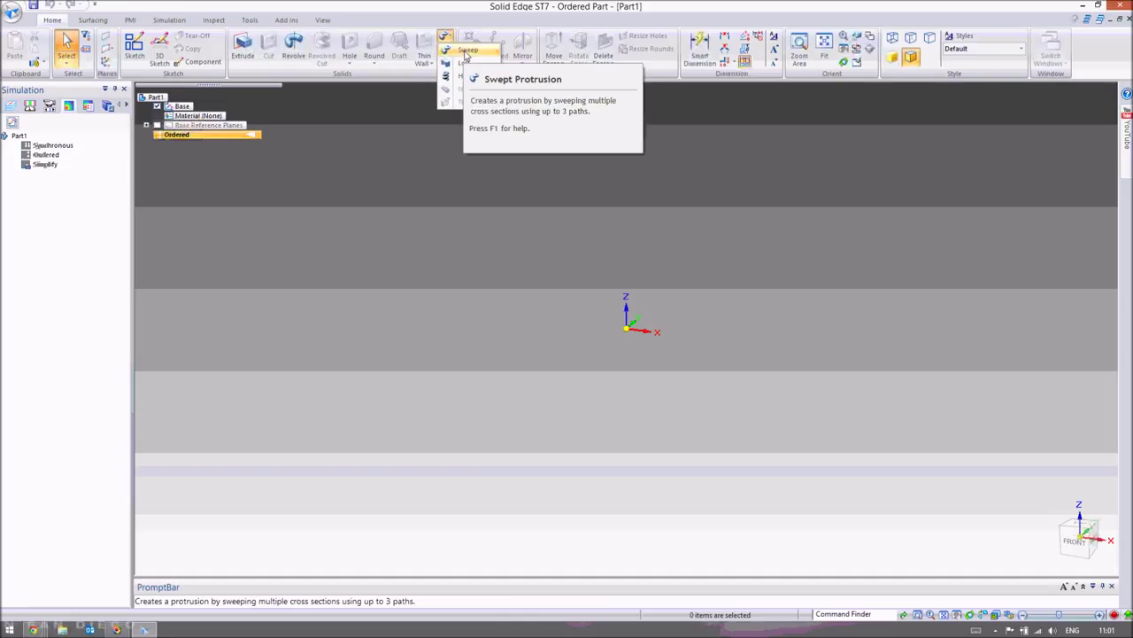
key("Escape")
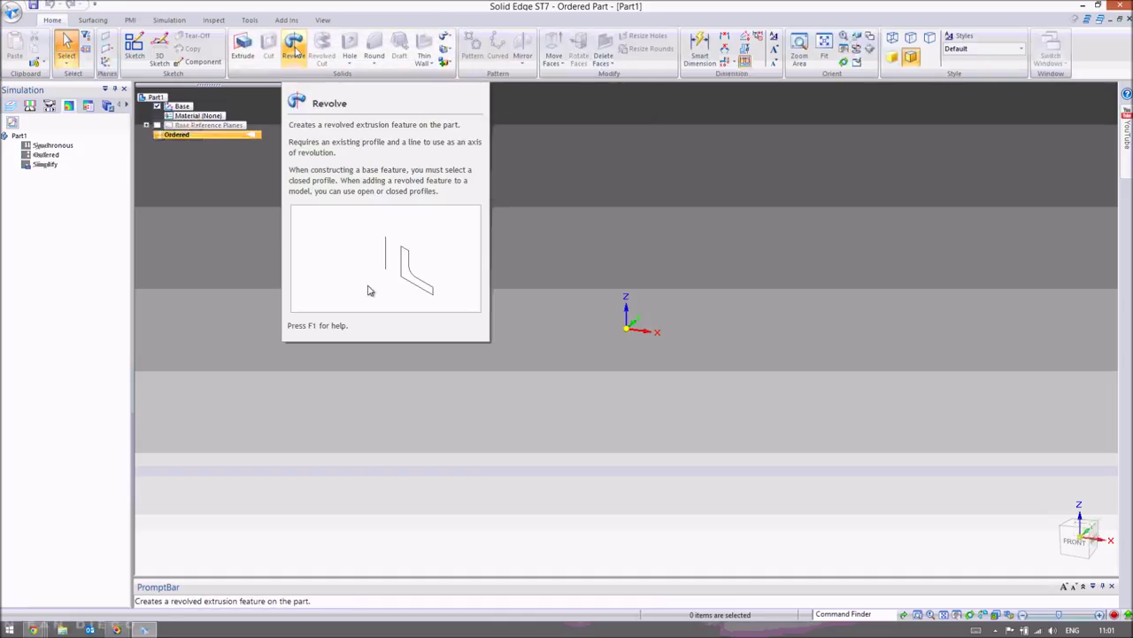
Start a revolved protrusion with its profile sketch on the front XZ reference plane
left_click(295, 52)
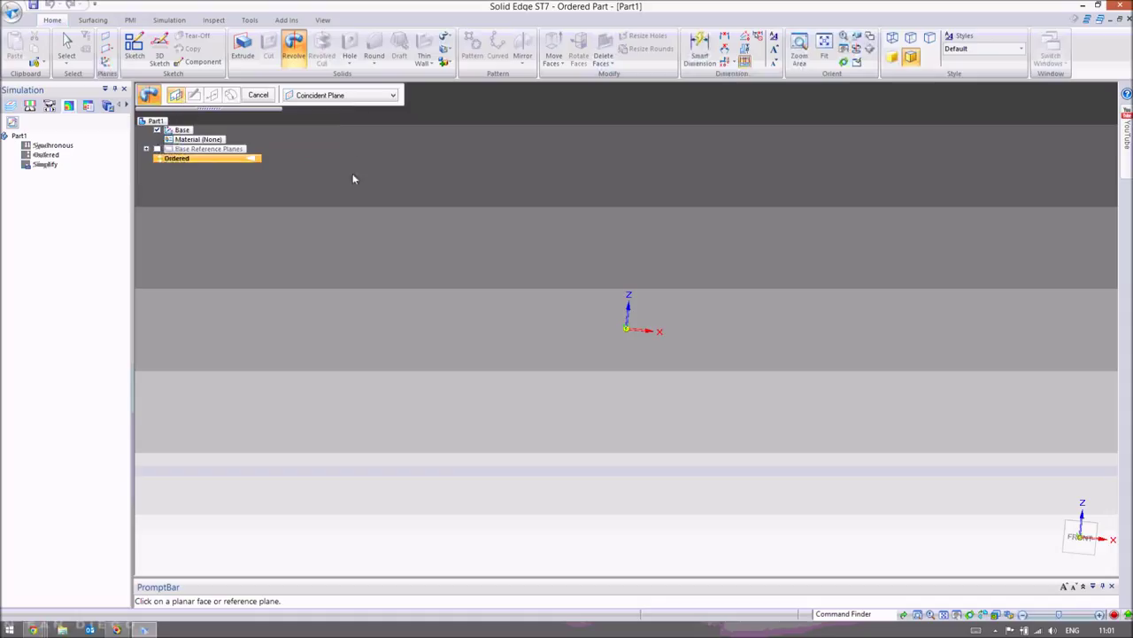
middle_click_drag(505, 281, 463, 303)
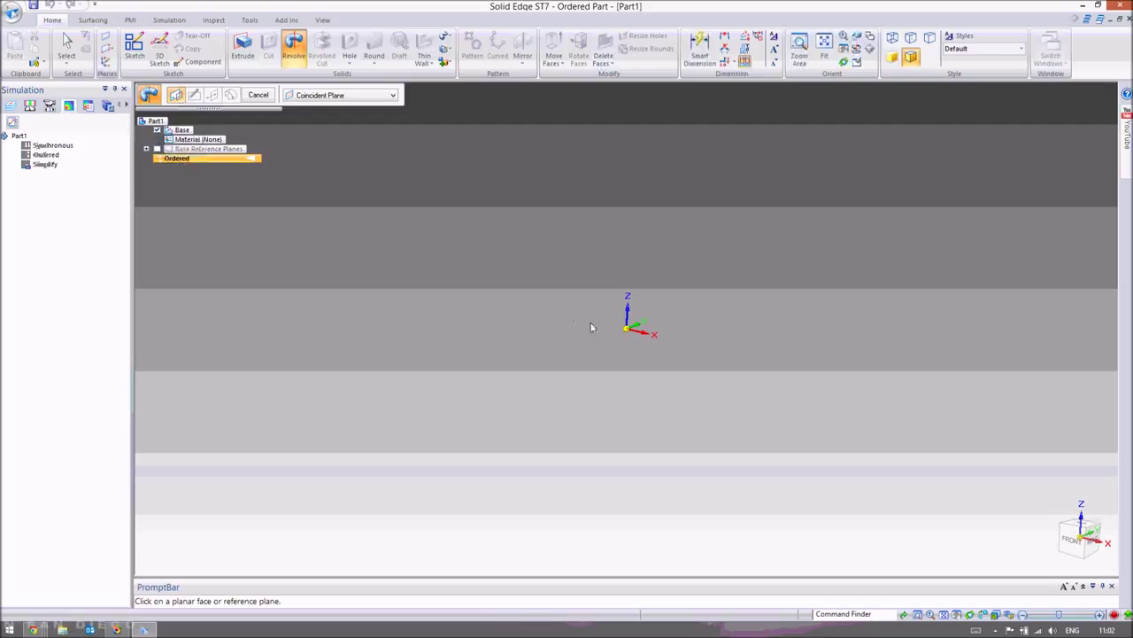
left_click(635, 323)
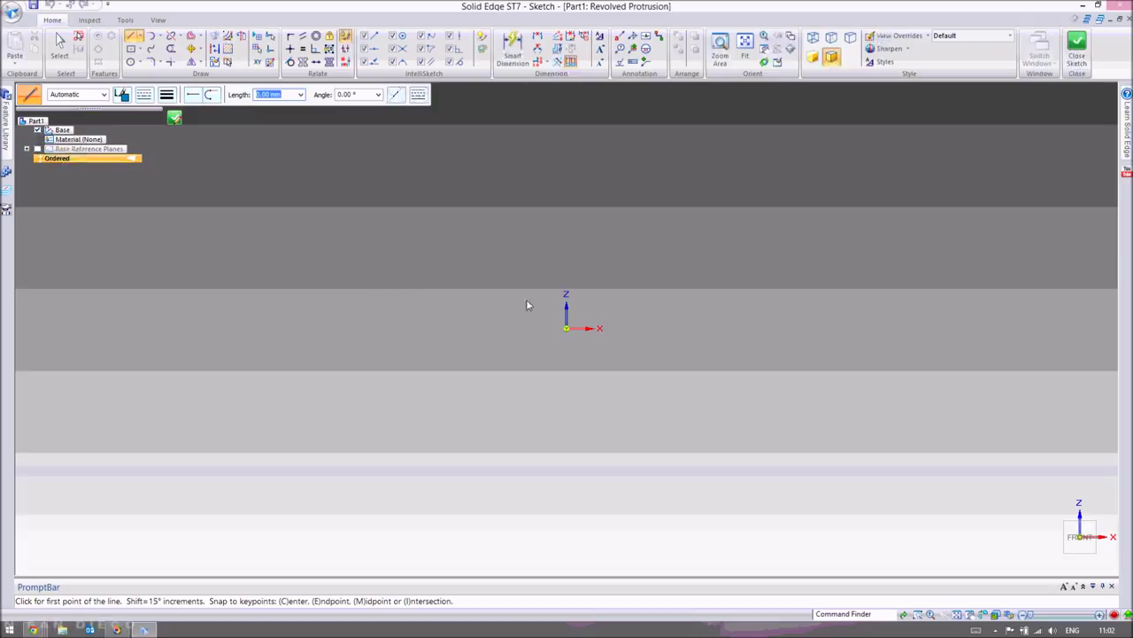
Draw a 120 mm horizontal line at 0° from the origin along the X axis
left_click(566, 328)
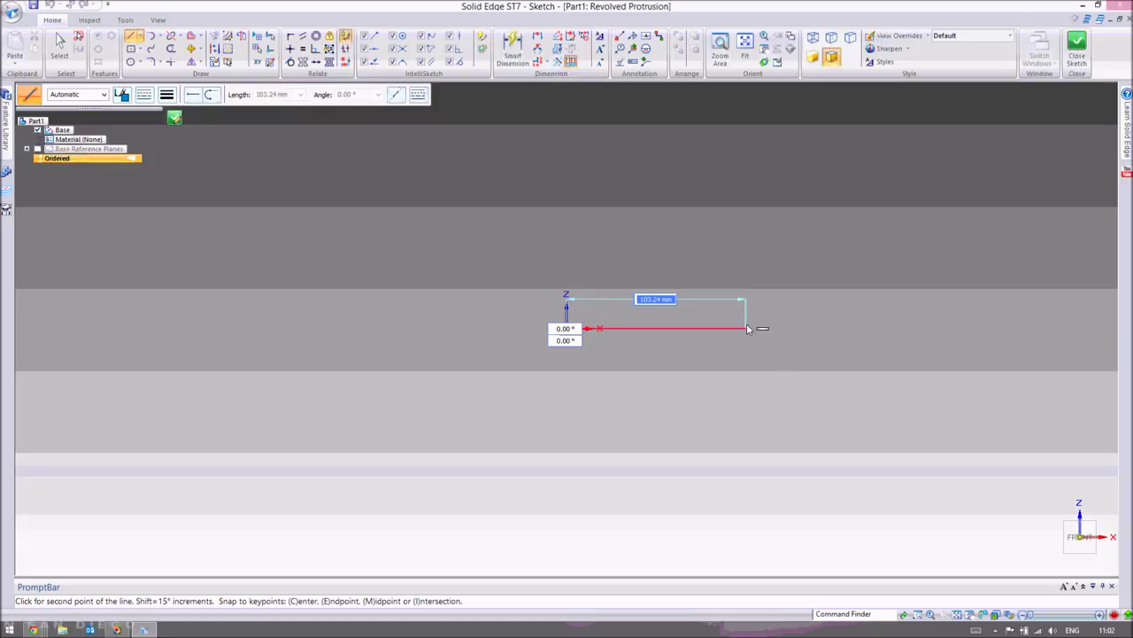
type("120")
key("Tab")
key("Return")
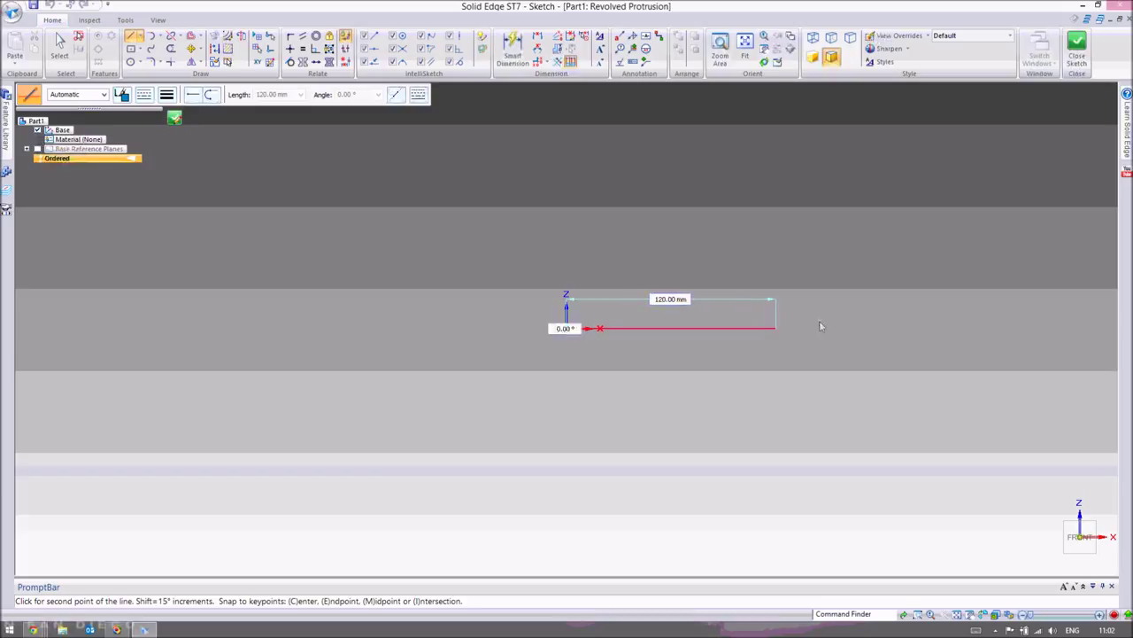
key("Escape")
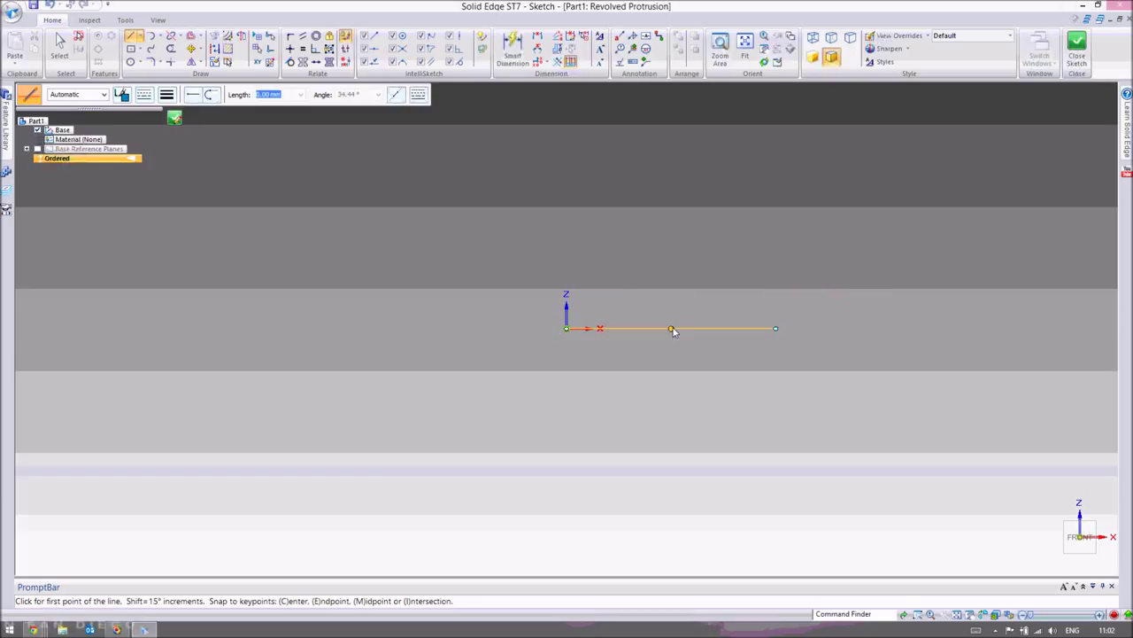
key("ctrl+z")
key("ctrl+y")
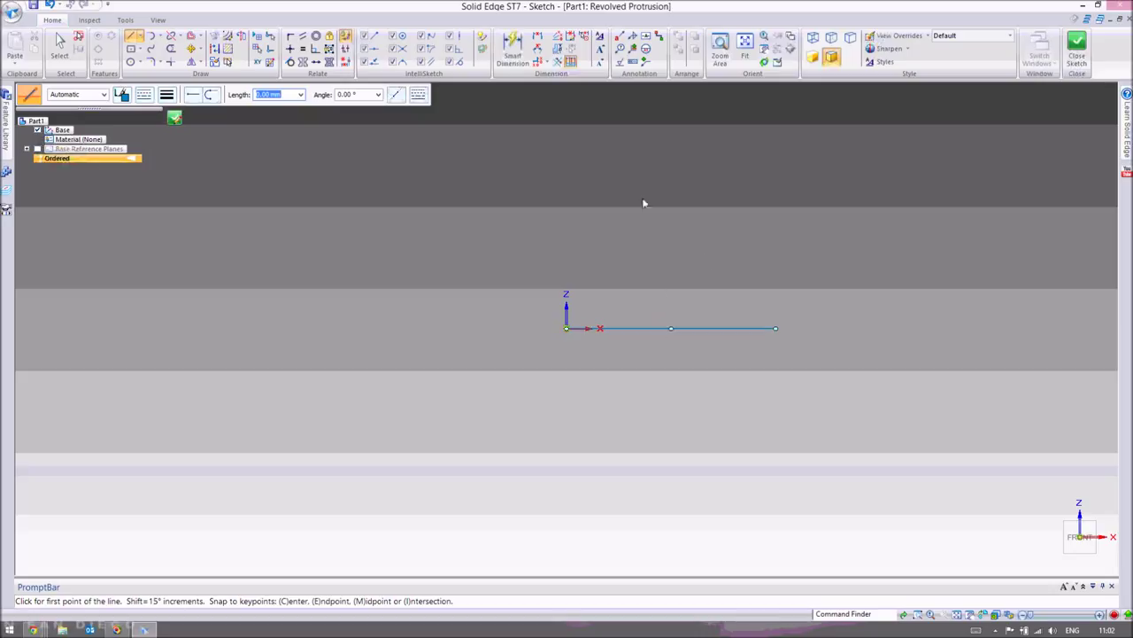
key("ctrl+z")
Draw a 120 mm diameter circle centred 120 mm above the horizontal line's midpoint, using a vertical helper line, and delete that helper
left_click(672, 329)
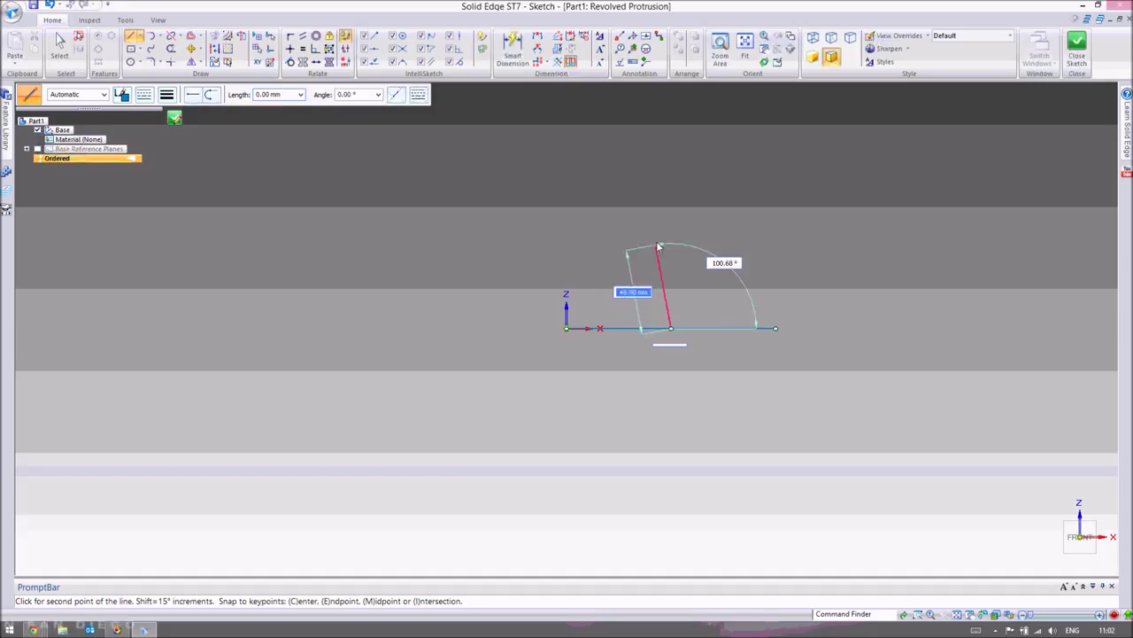
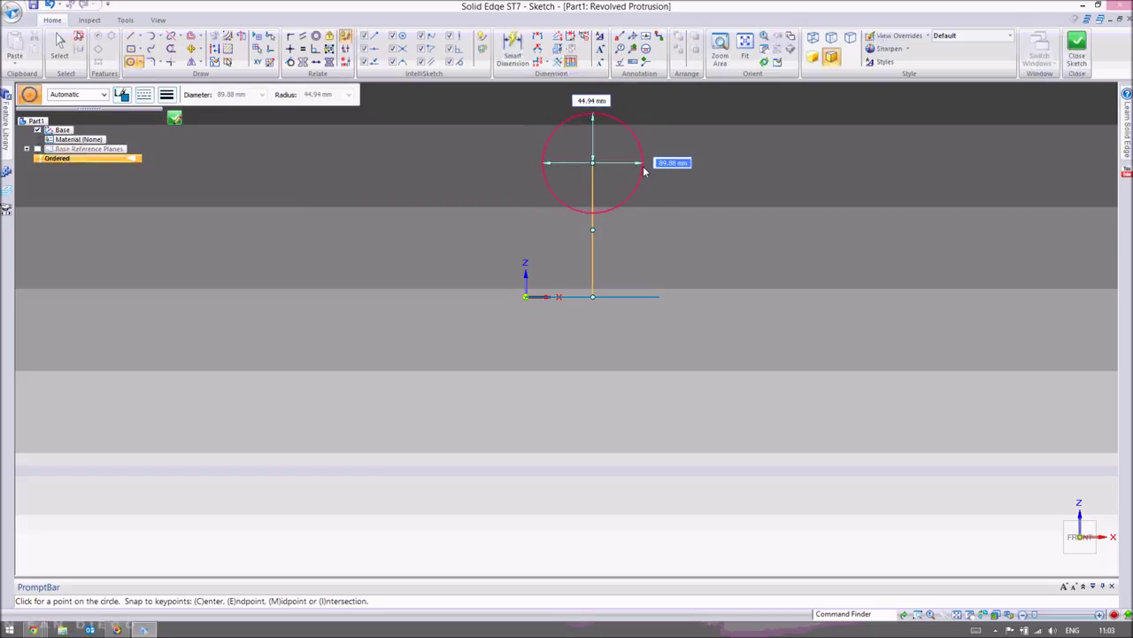
type("120")
key("Return")
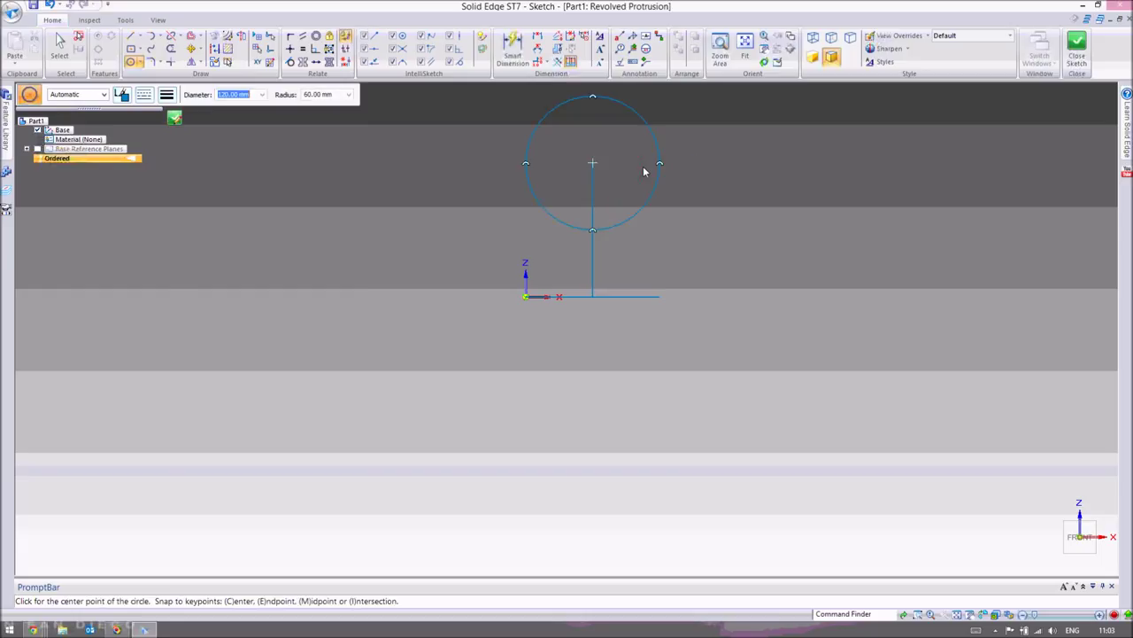
key("Escape")
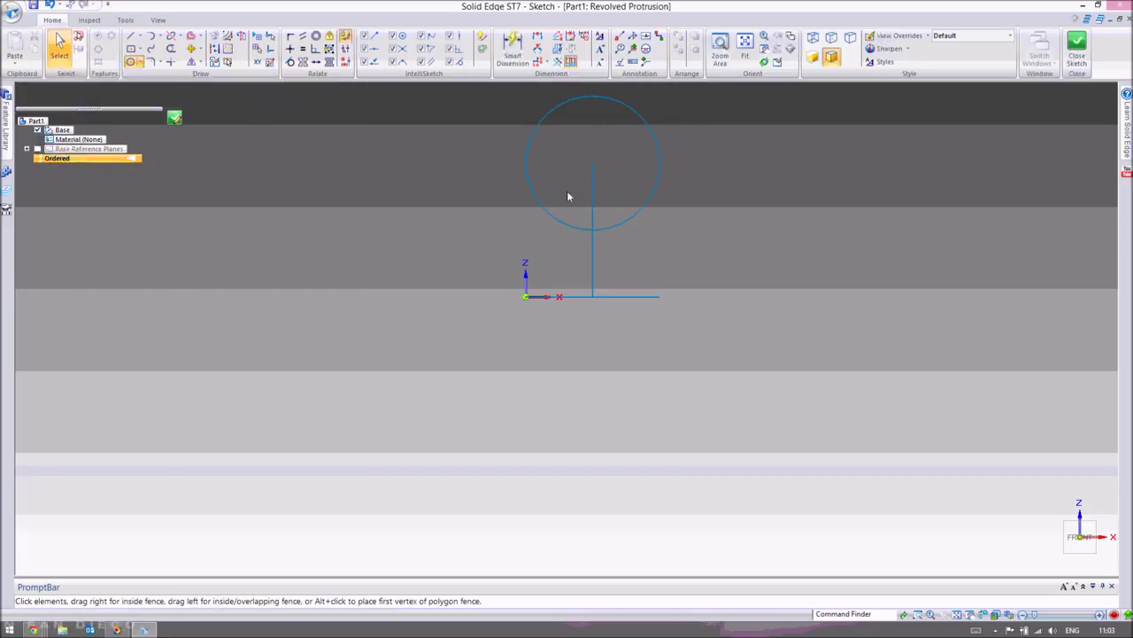
left_click(592, 260)
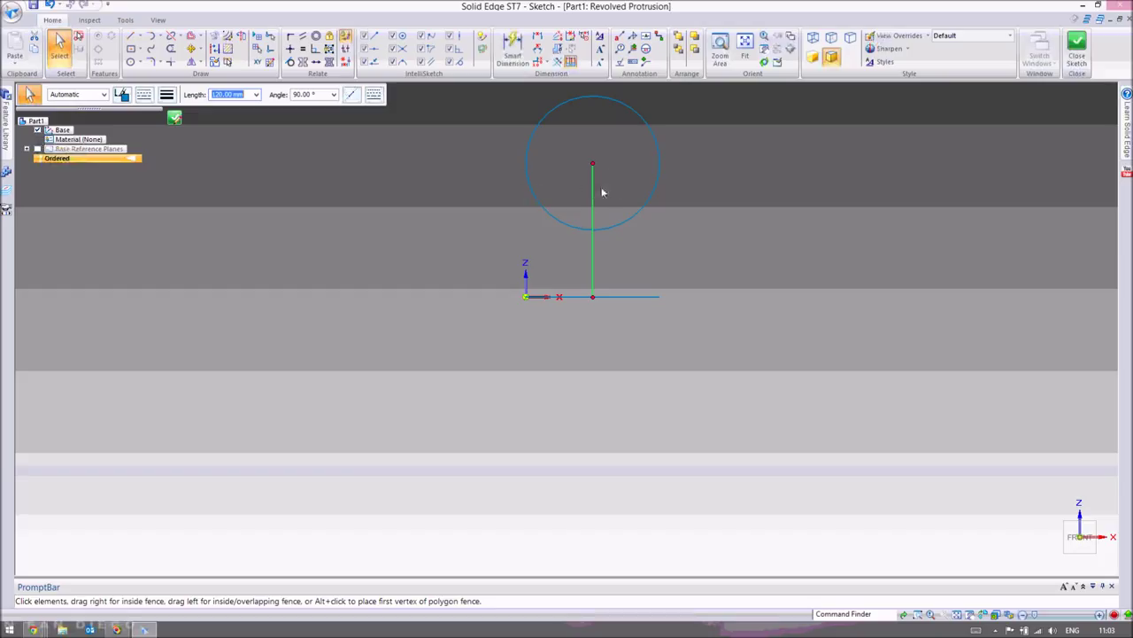
key("Delete")
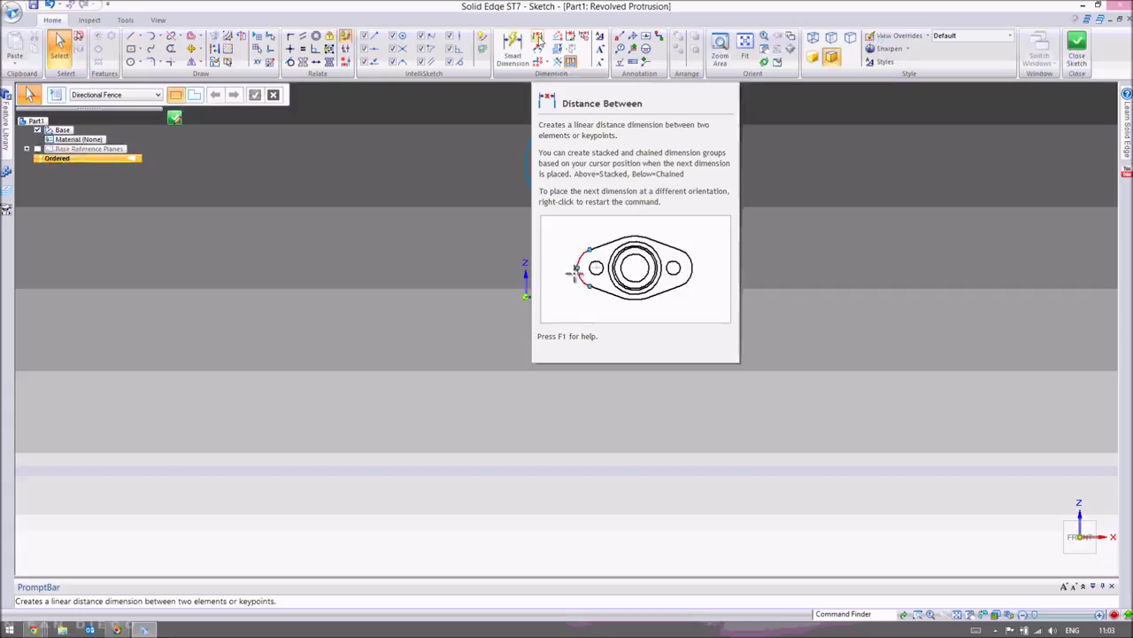
Dimension the vertical distance between the circle's centre and the horizontal line, and delete that dimension
left_click(538, 42)
left_click(592, 162)
left_click(590, 297)
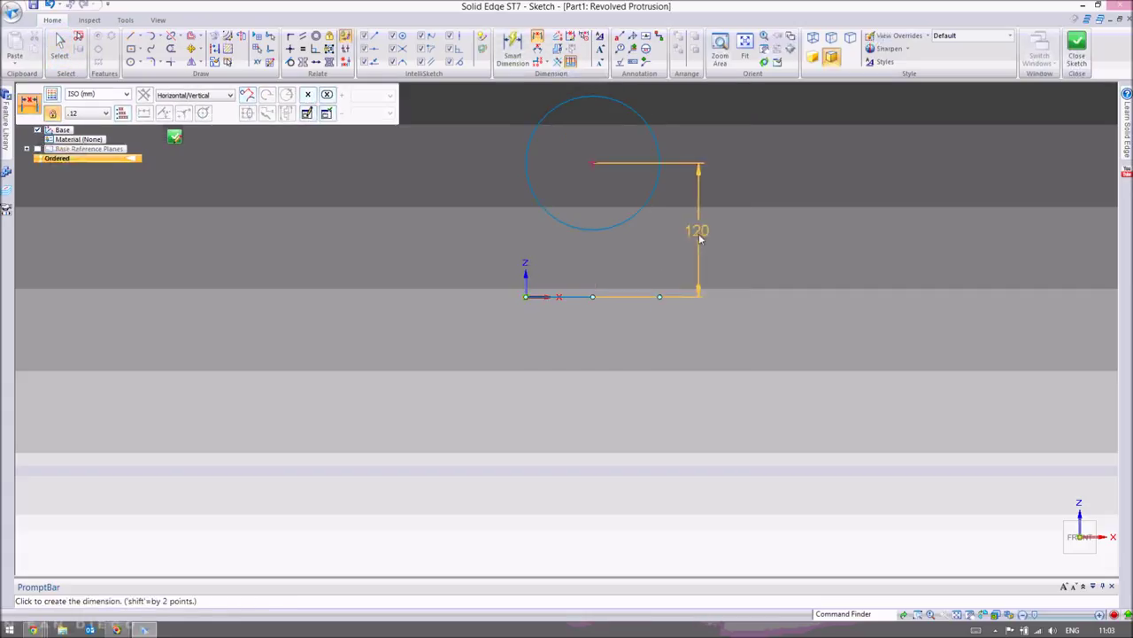
left_click(726, 229)
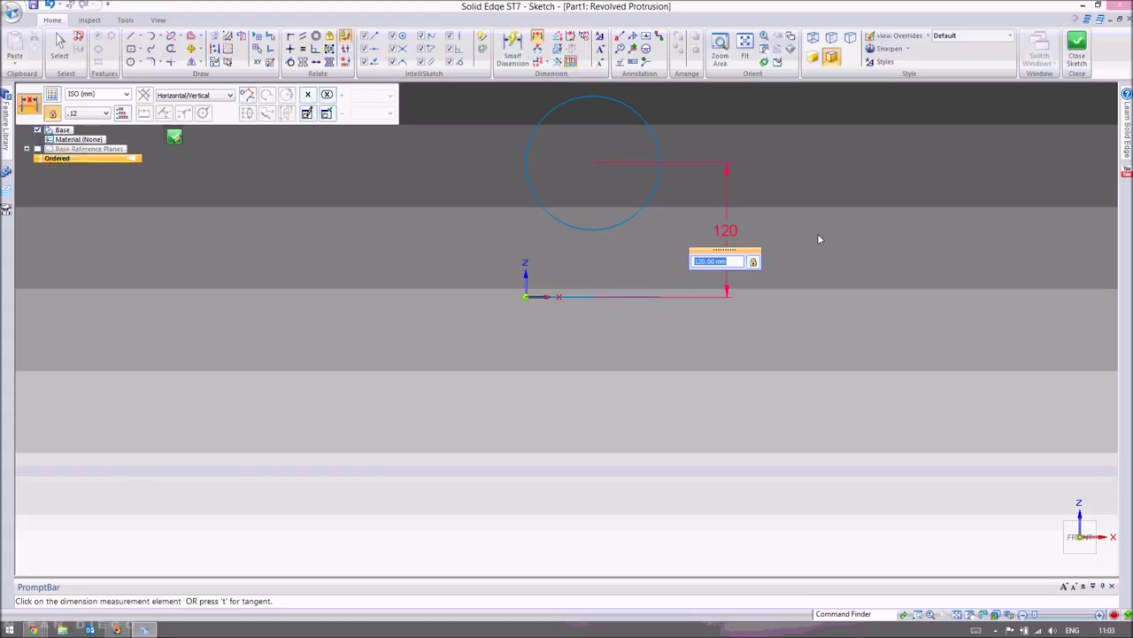
key("Escape")
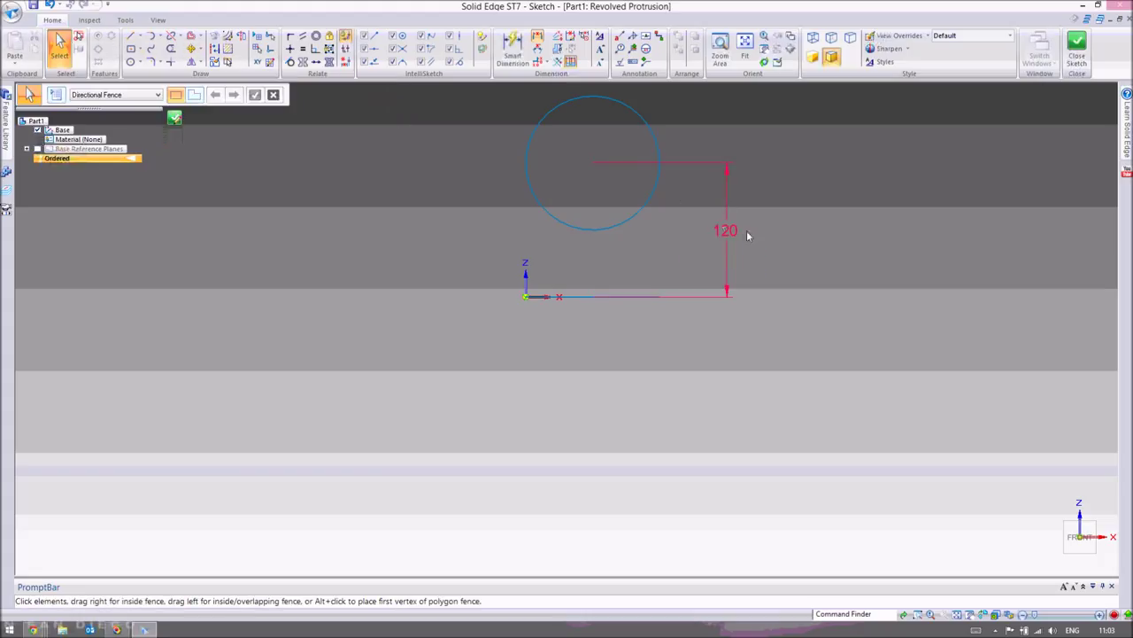
left_click(726, 232)
key("Delete")
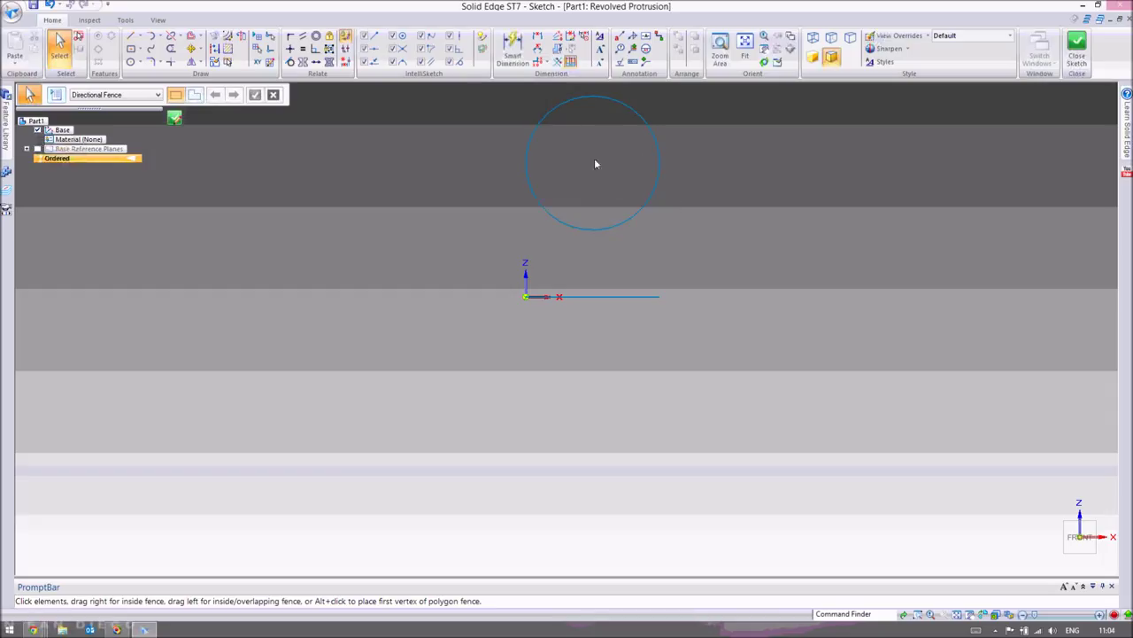
Set the horizontal line below the circle as the sketch's axis of revolution
middle_click_drag(619, 181, 545, 213)
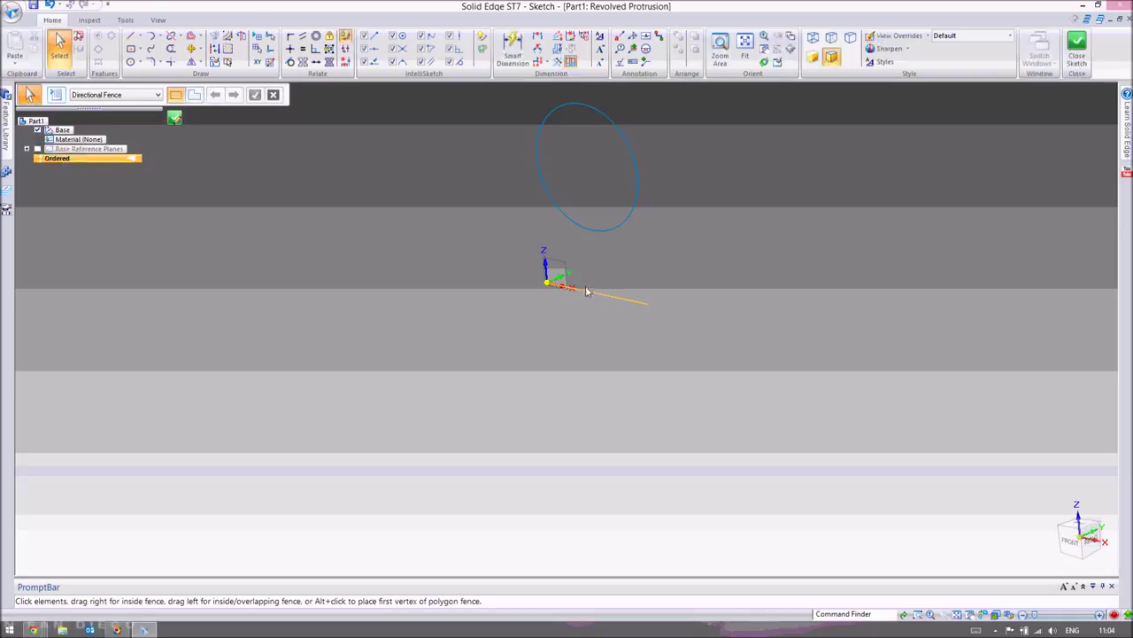
middle_click_drag(603, 270, 610, 266)
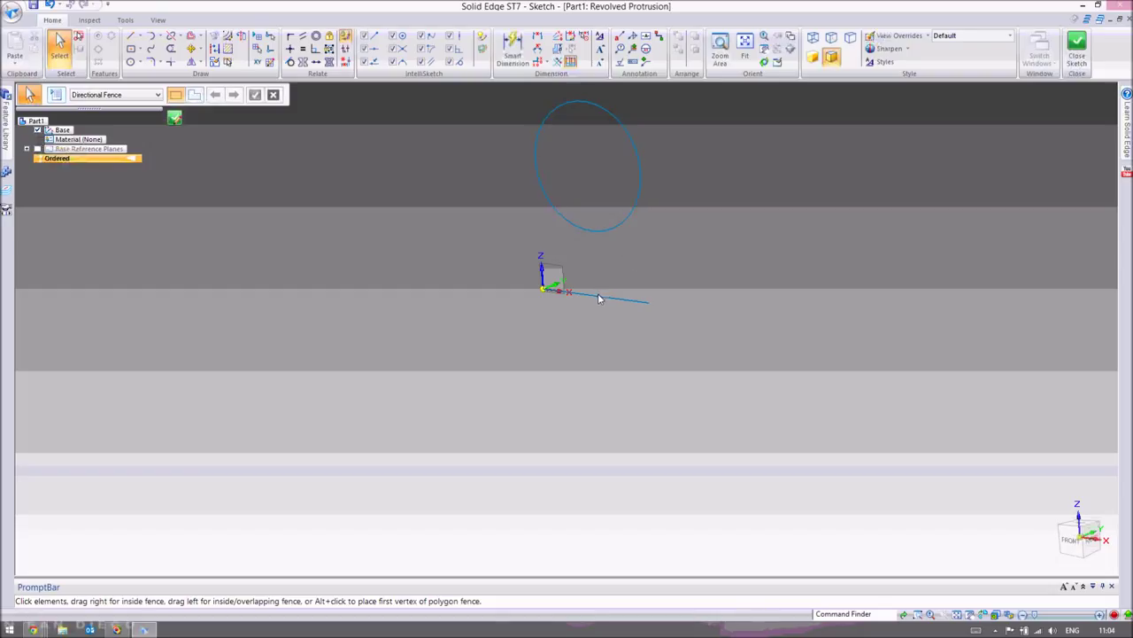
middle_click_drag(713, 228, 676, 264)
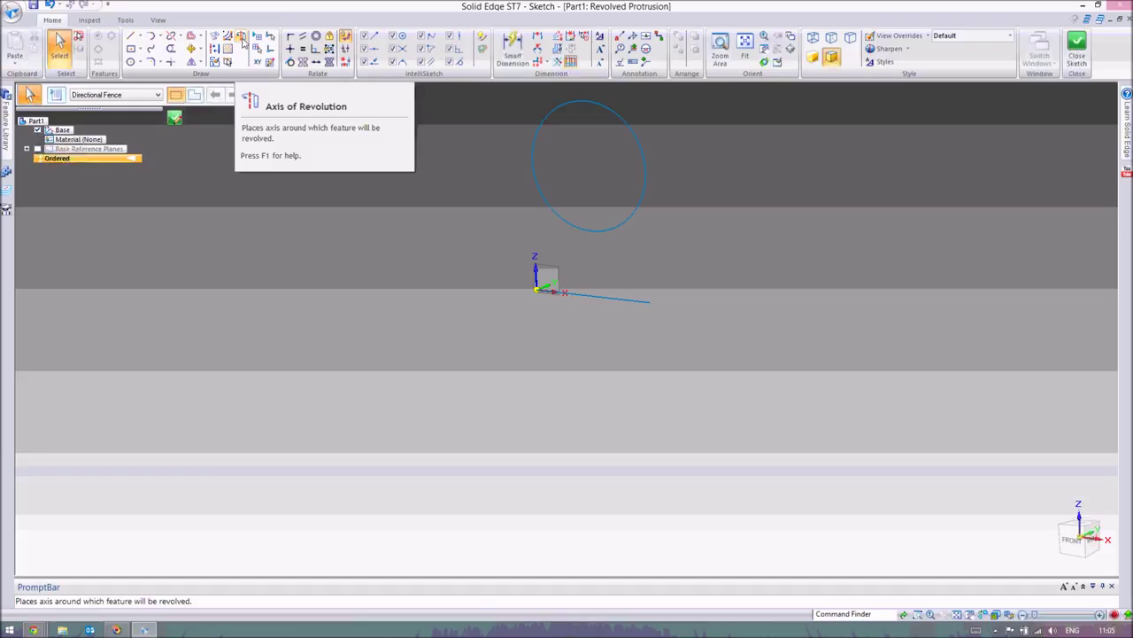
left_click(243, 39)
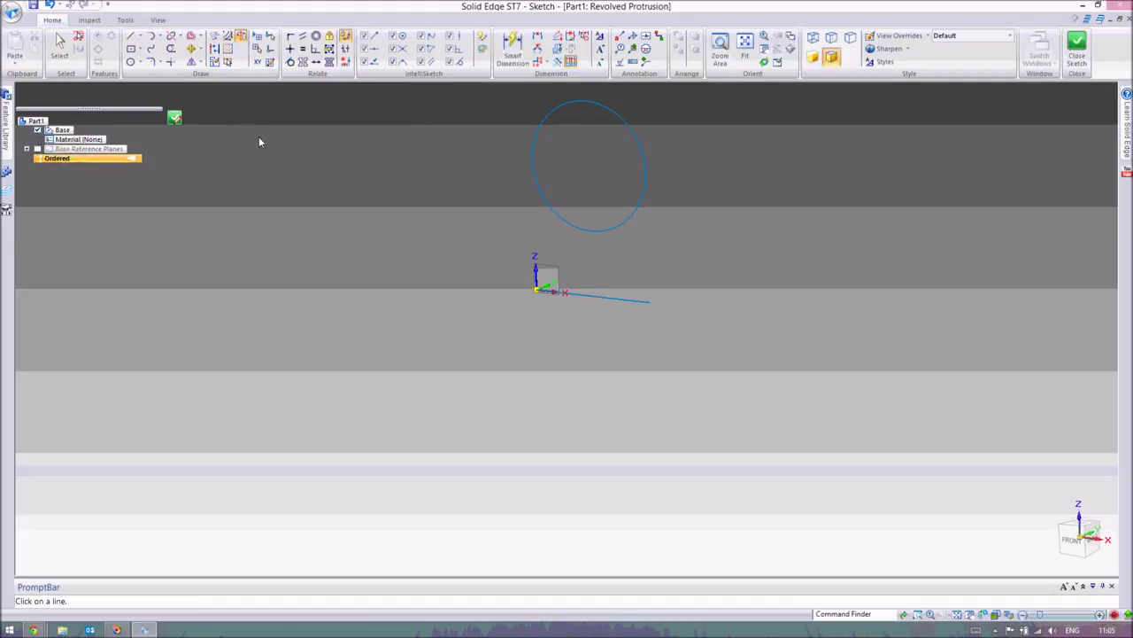
left_click(608, 302)
middle_click_drag(653, 289, 582, 312)
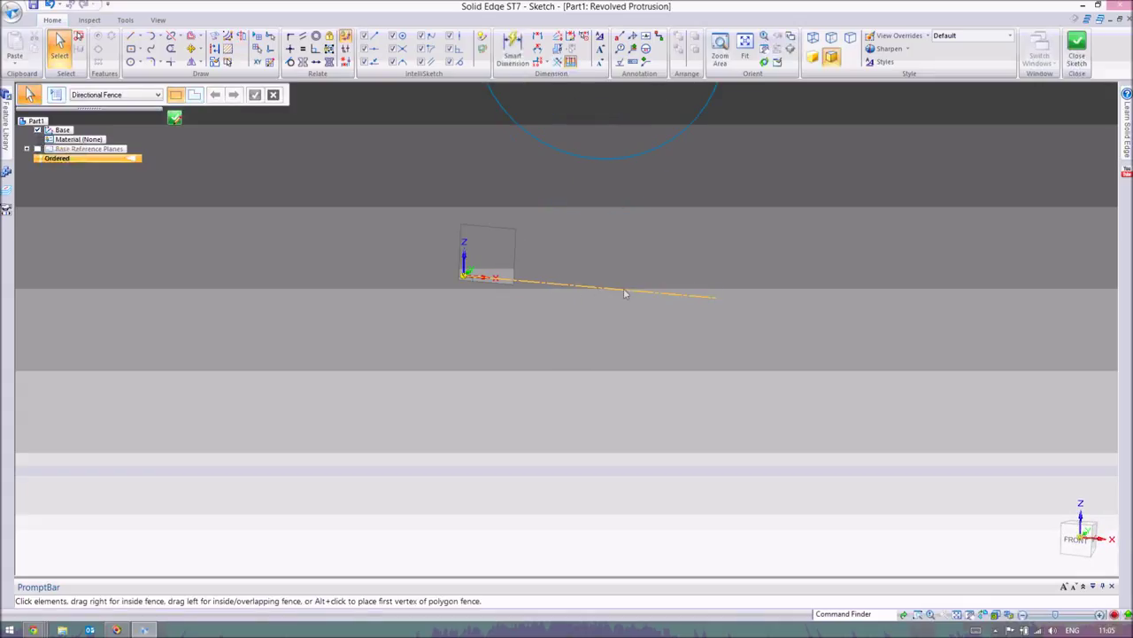
scroll(645, 293, "down", 4)
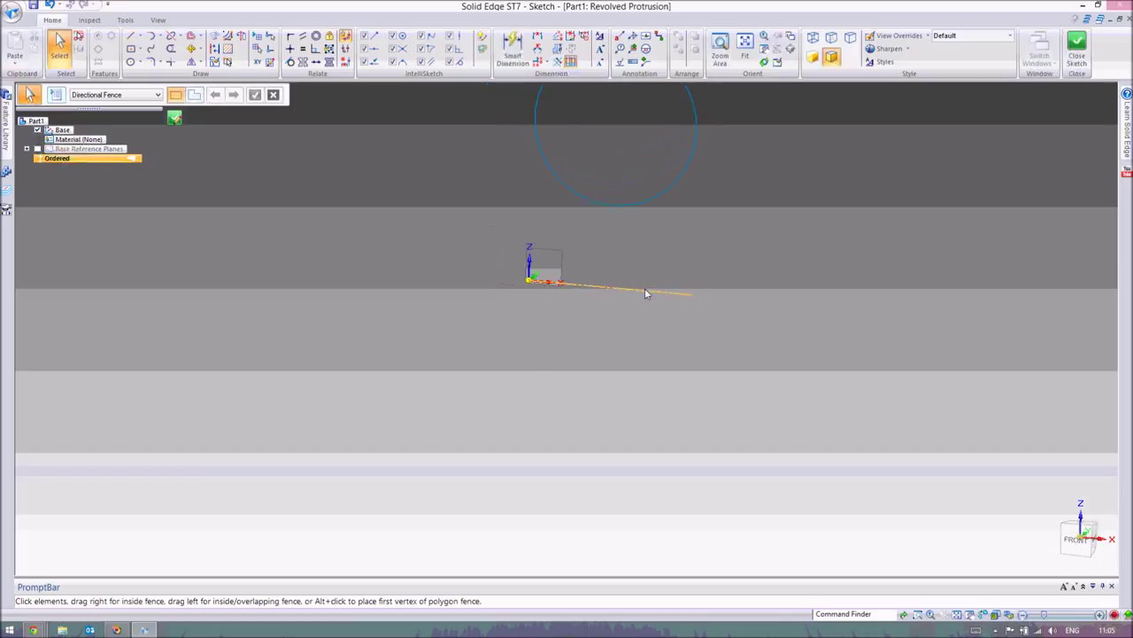
scroll(693, 168, "up", 1)
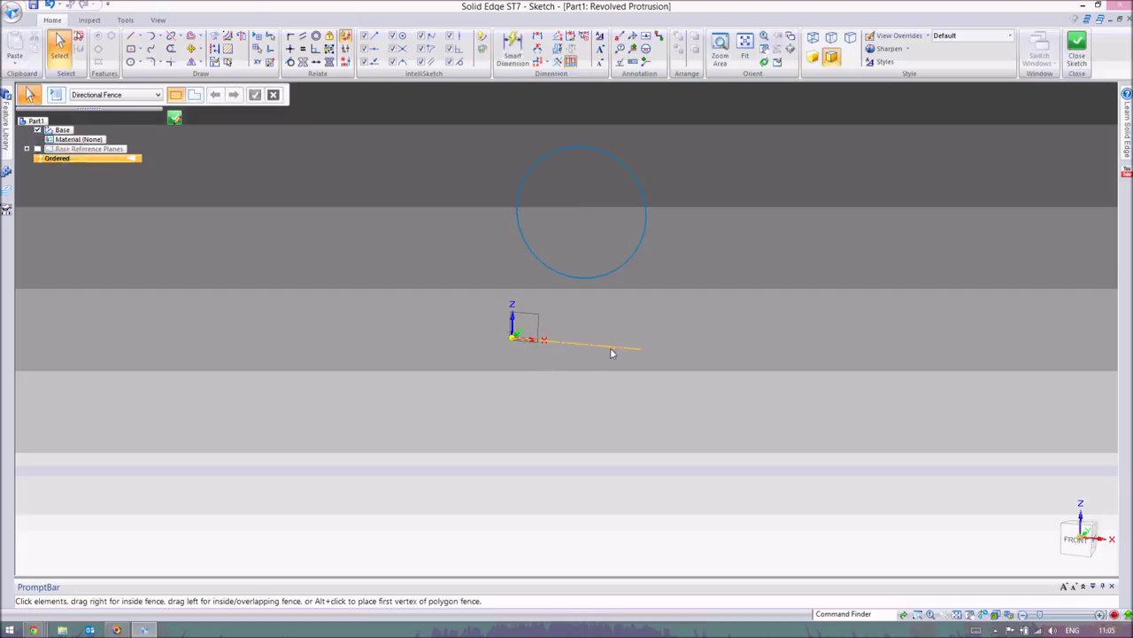
Close the sketch, revolve the circle about 289° around the axis and finish the protrusion
middle_click_drag(683, 245, 664, 246)
left_click(1067, 66)
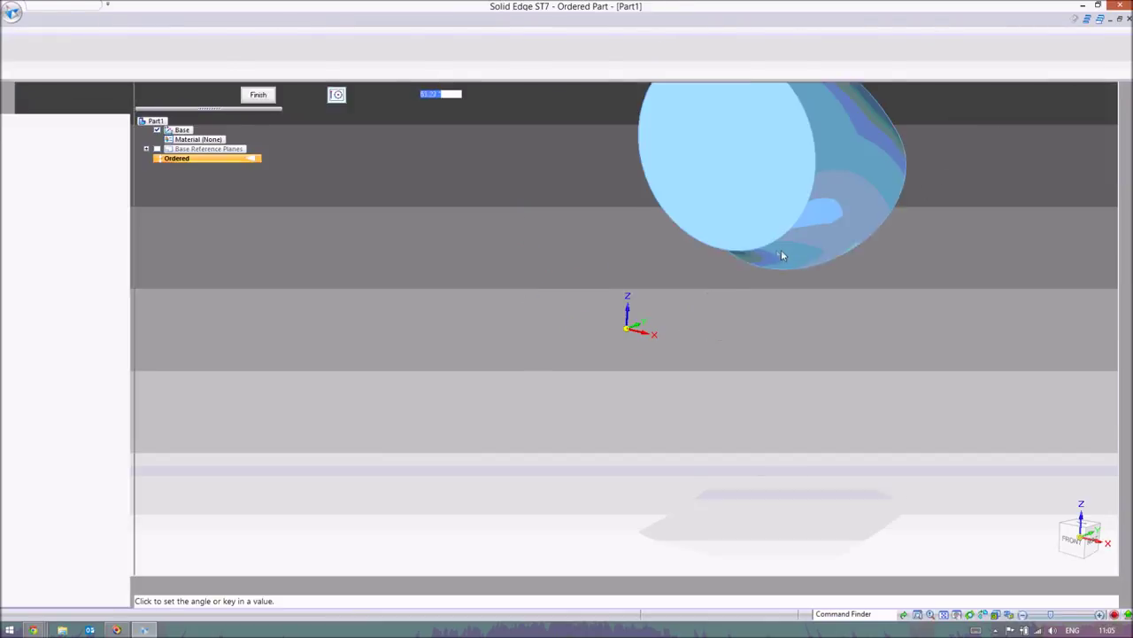
middle_click_drag(721, 264, 642, 272)
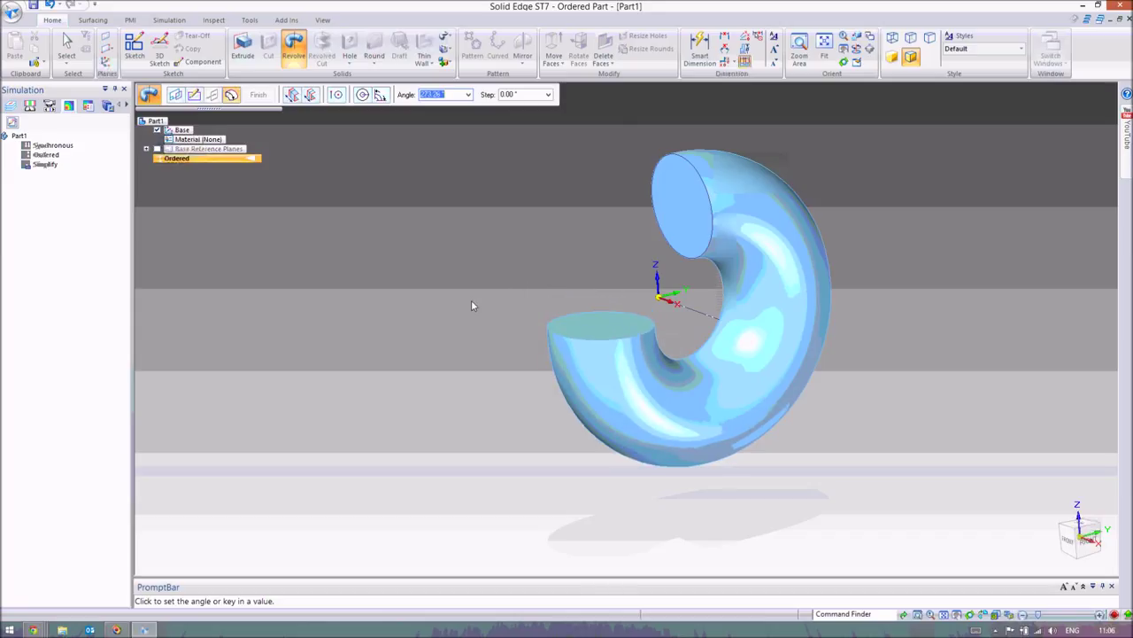
left_click(454, 257)
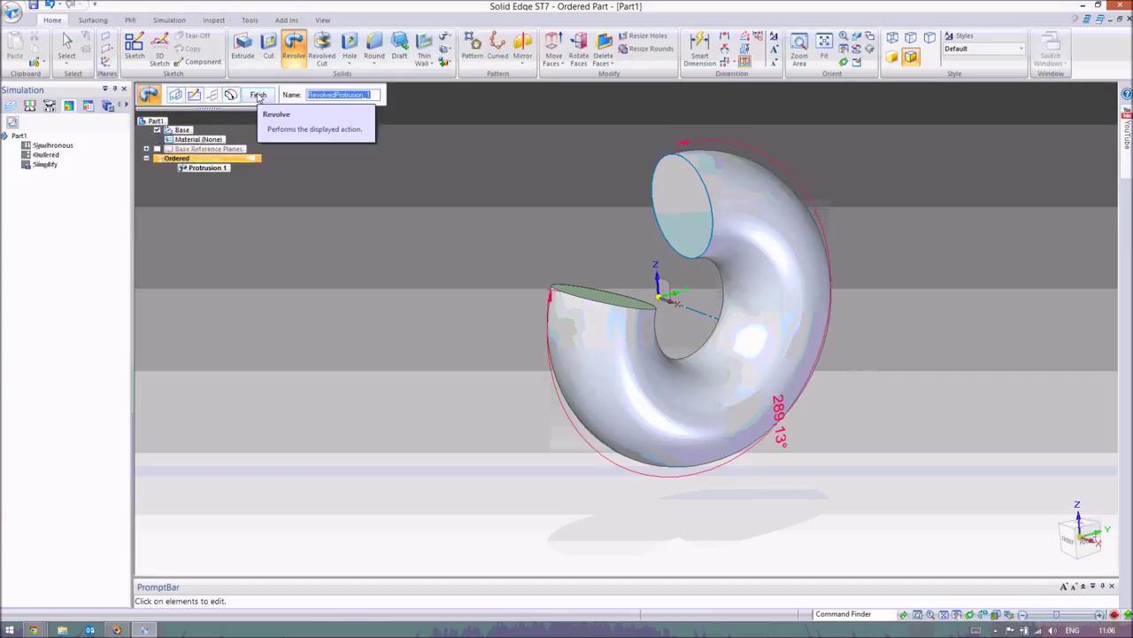
left_click(257, 94)
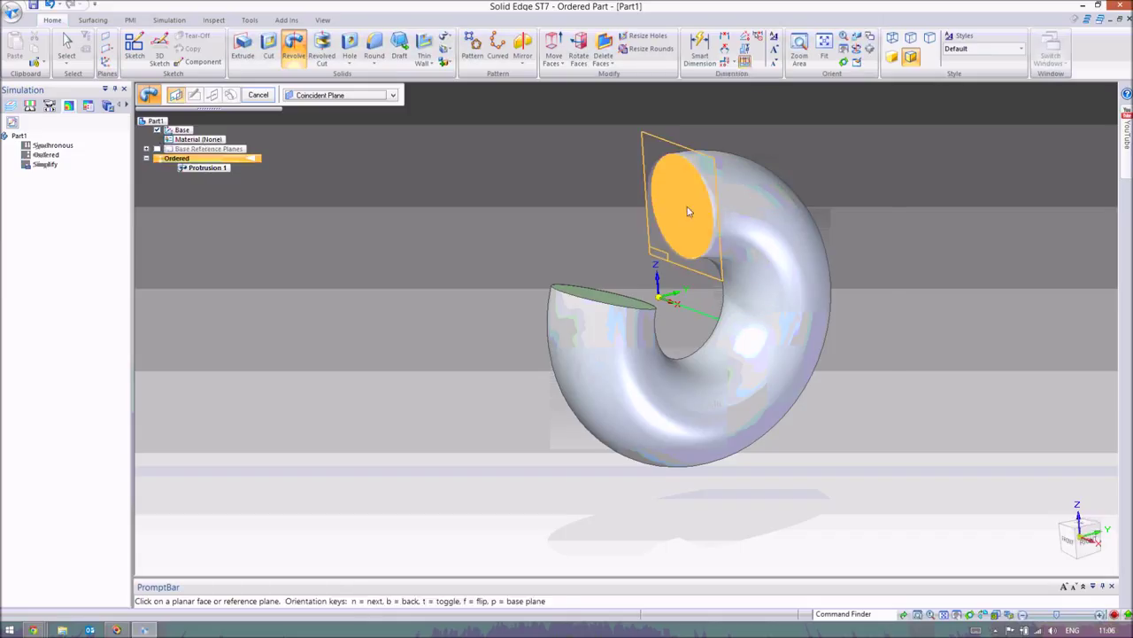
Dimension the diameter of the revolved protrusion's upper circular end face
left_click(701, 55)
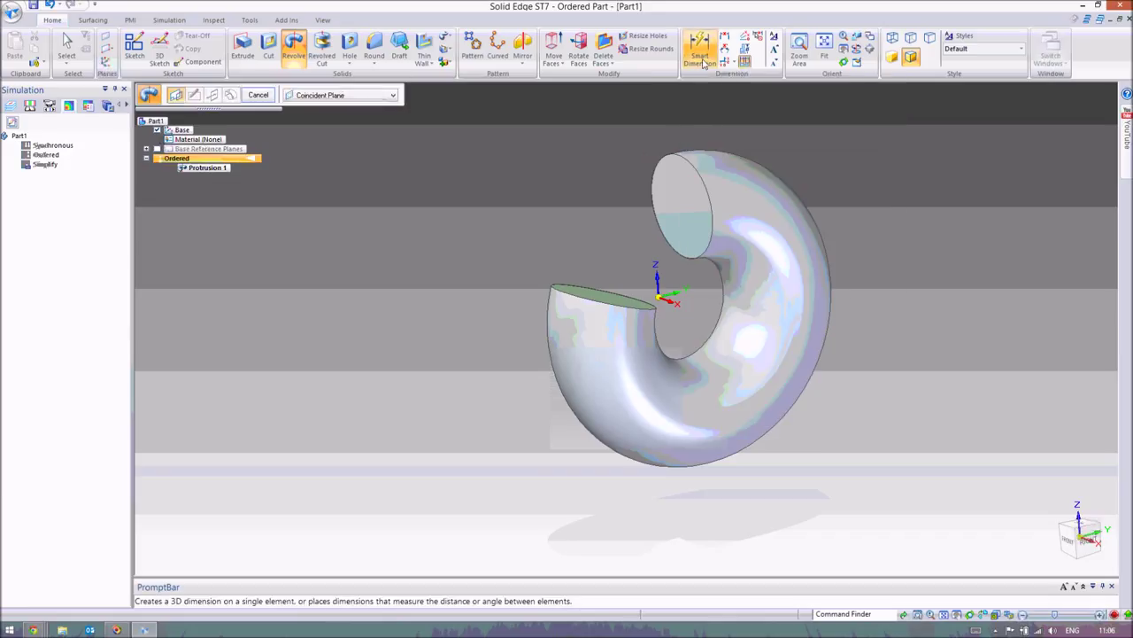
left_click(711, 186)
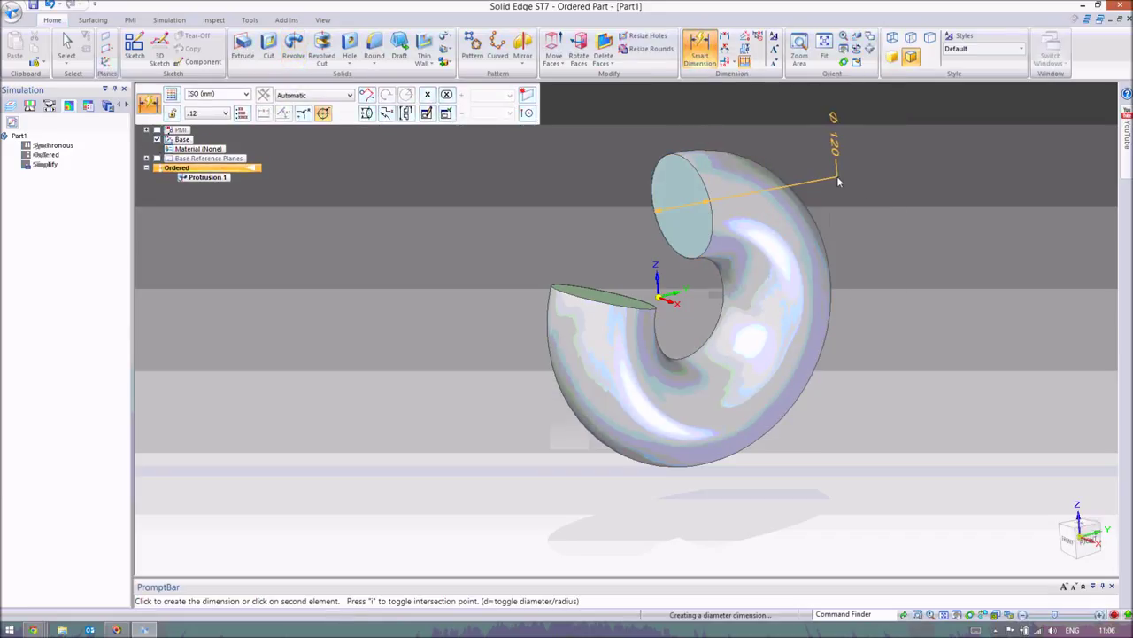
left_click(839, 180)
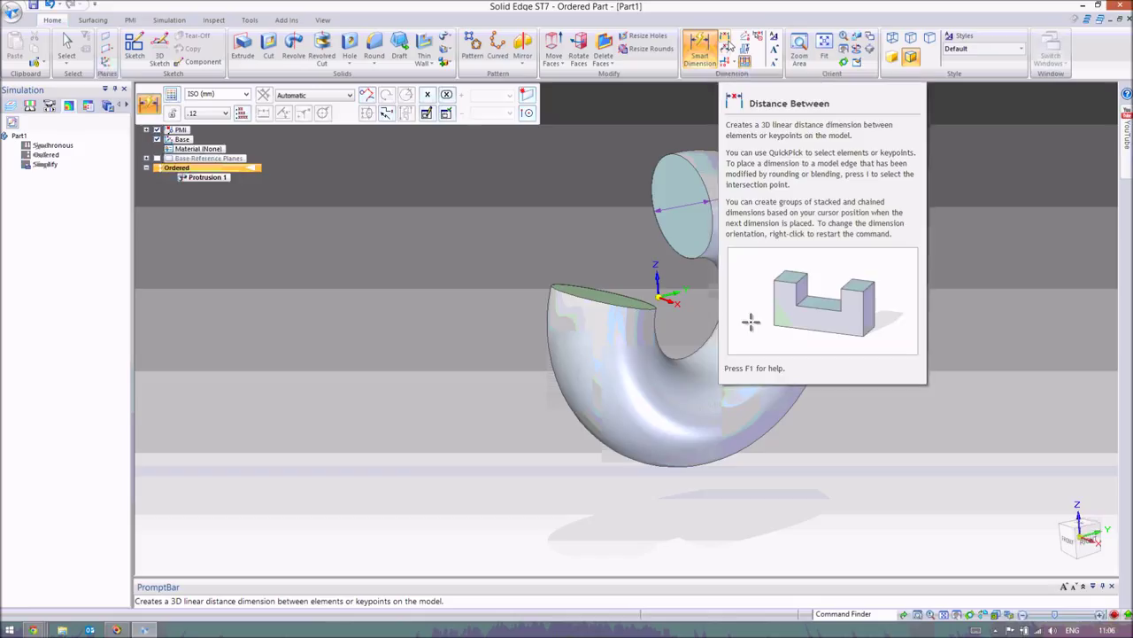
Dimension the vertical distance between the upper end face's centre and the X axis at the origin
left_click(726, 41)
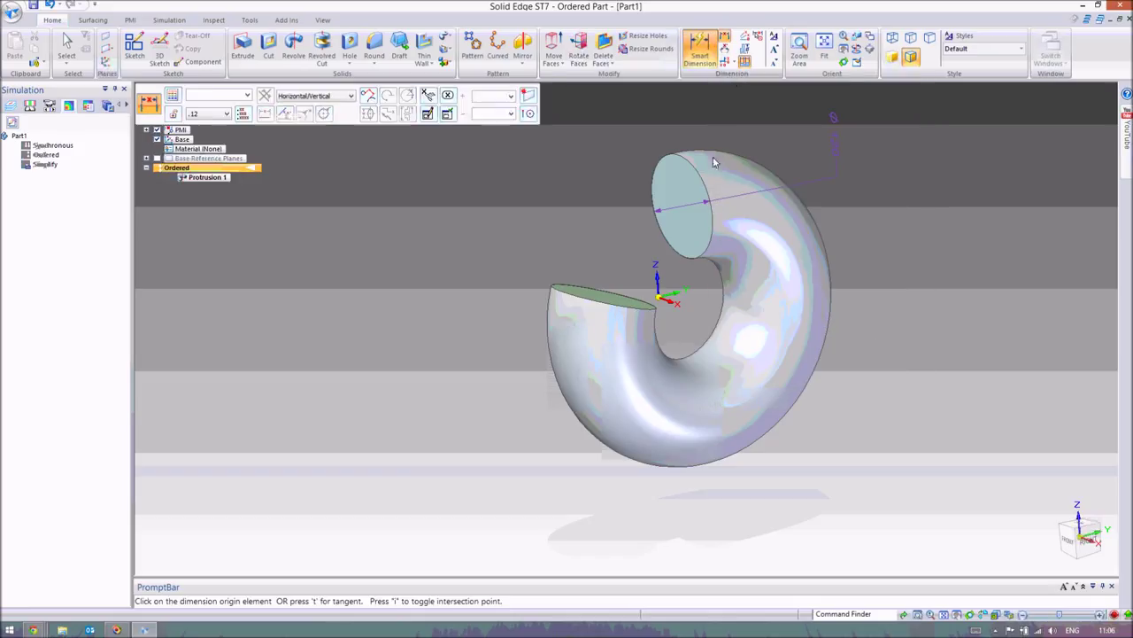
left_click(708, 197)
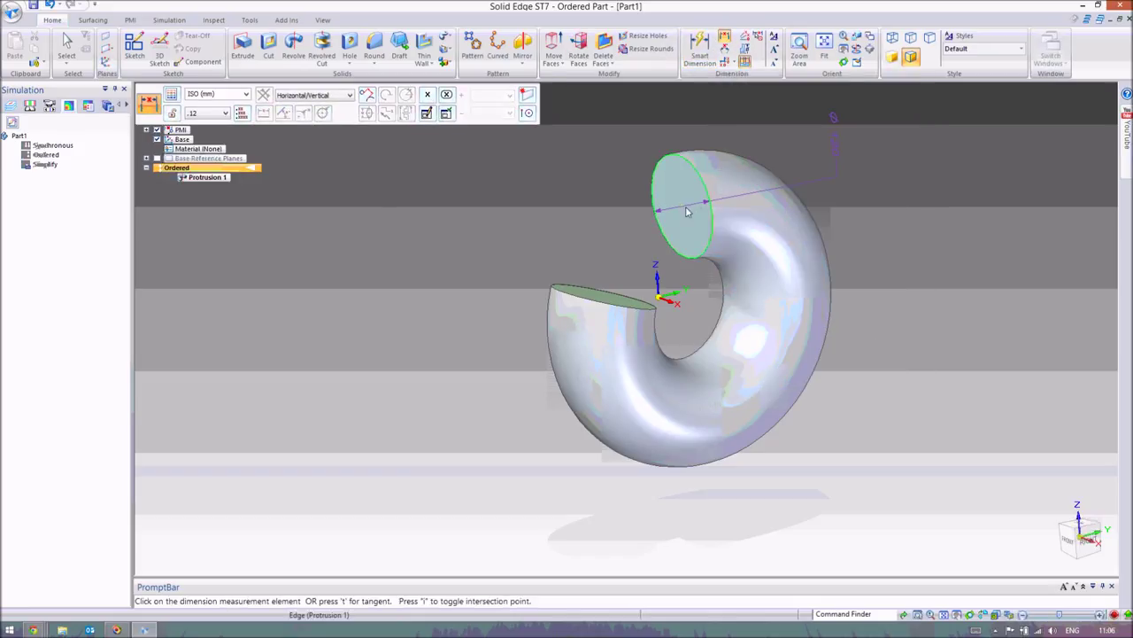
left_click(659, 301)
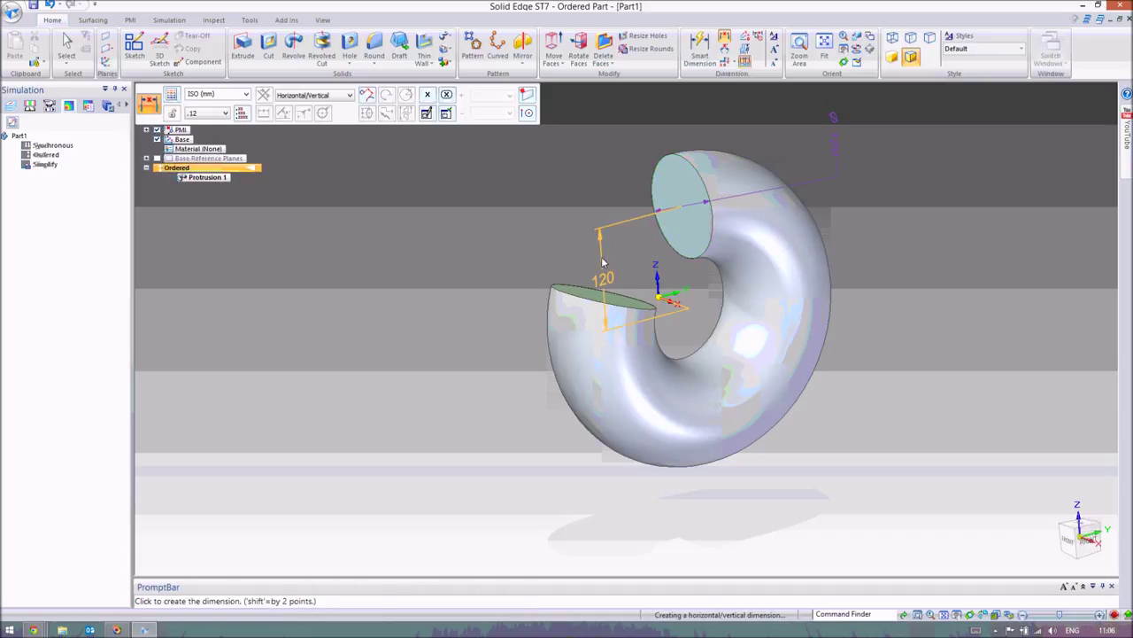
left_click(602, 262)
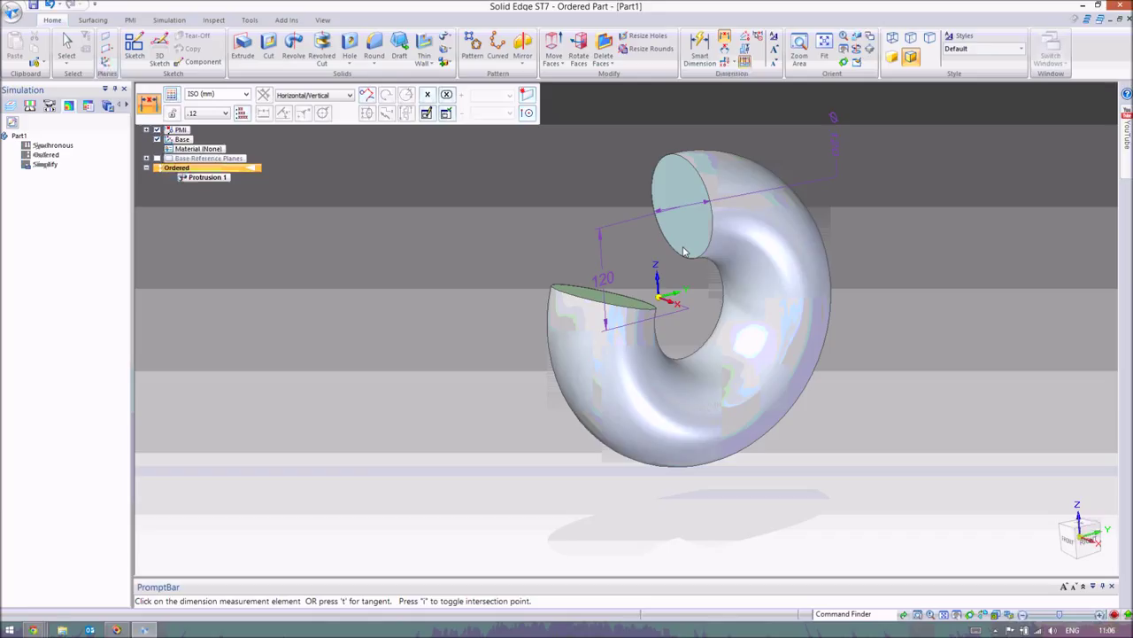
left_click(72, 46)
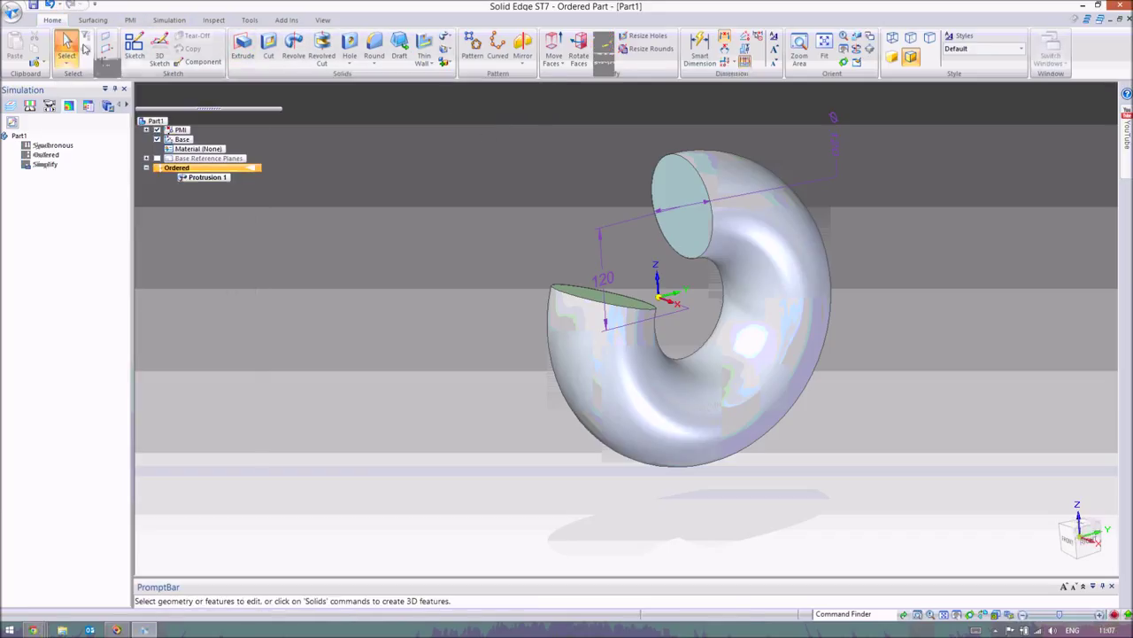
Dimension the angle between the protrusion's two circular end faces
left_click(834, 144)
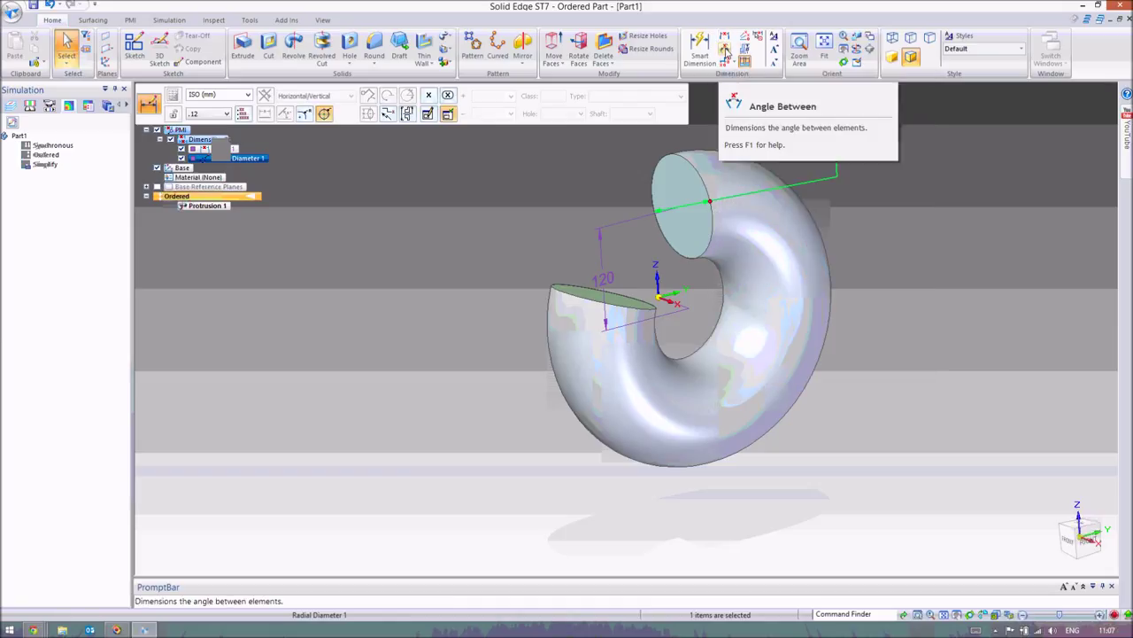
left_click(725, 50)
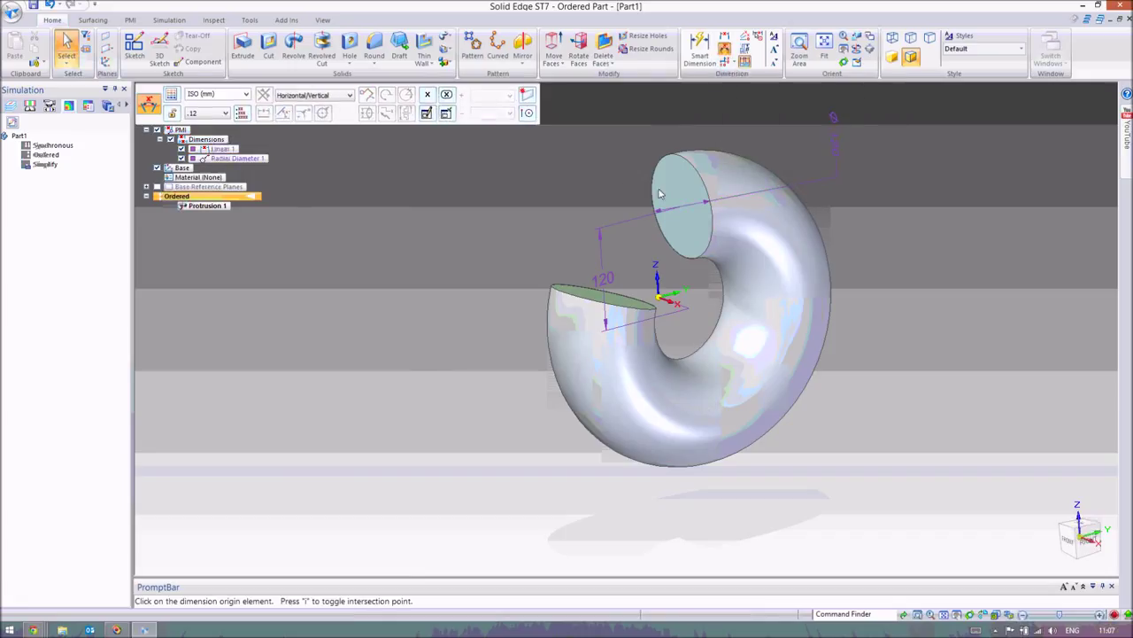
left_click(707, 194)
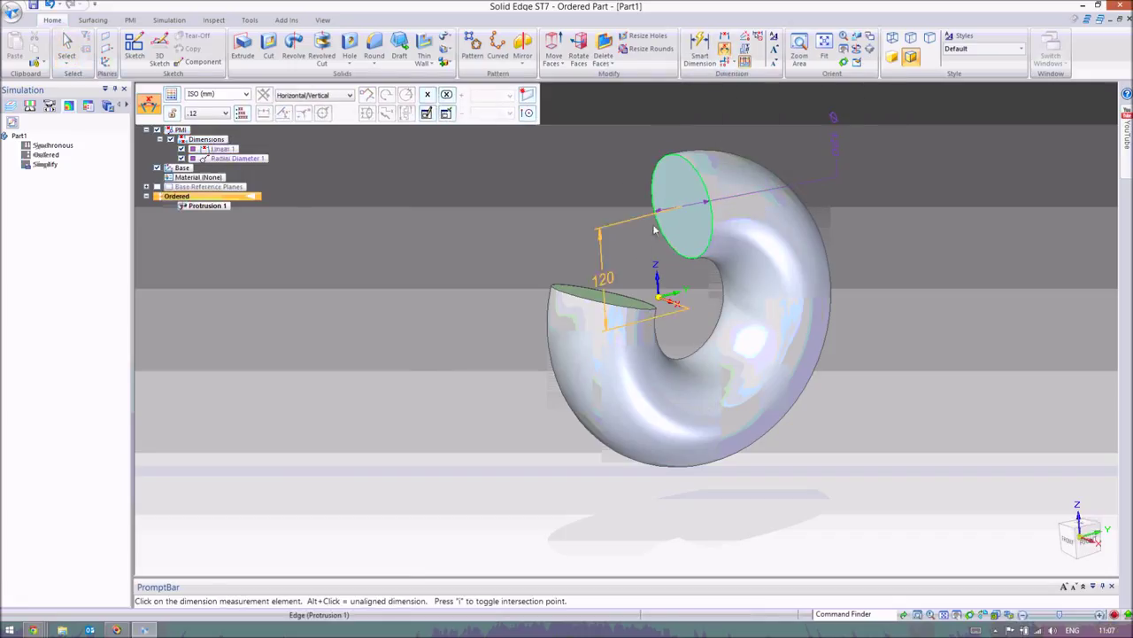
left_click(618, 309)
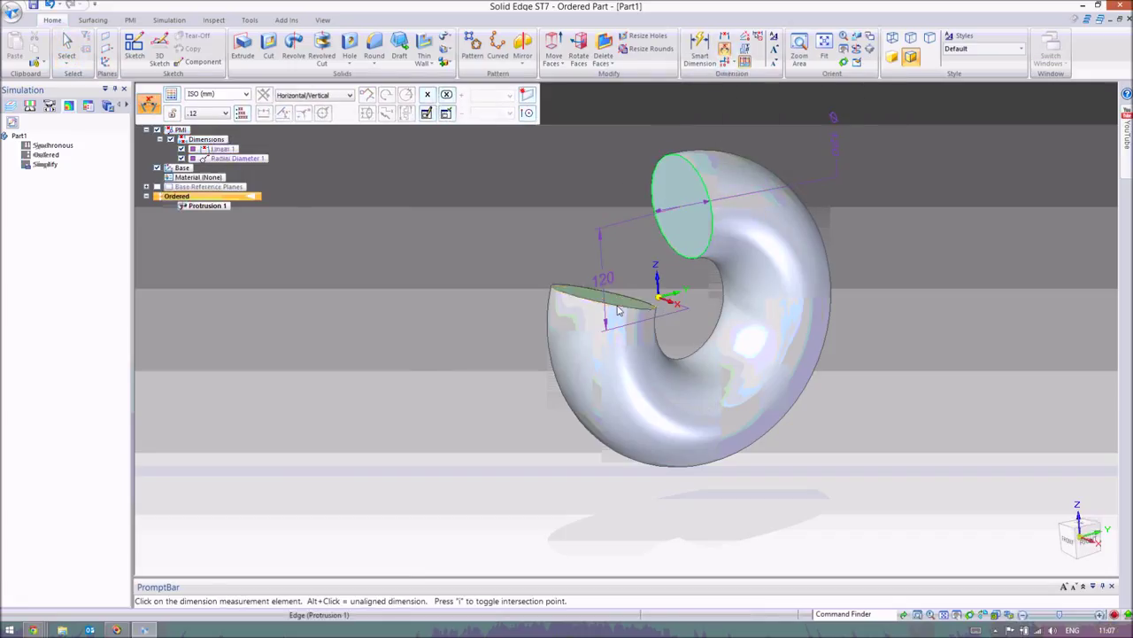
left_click(623, 254)
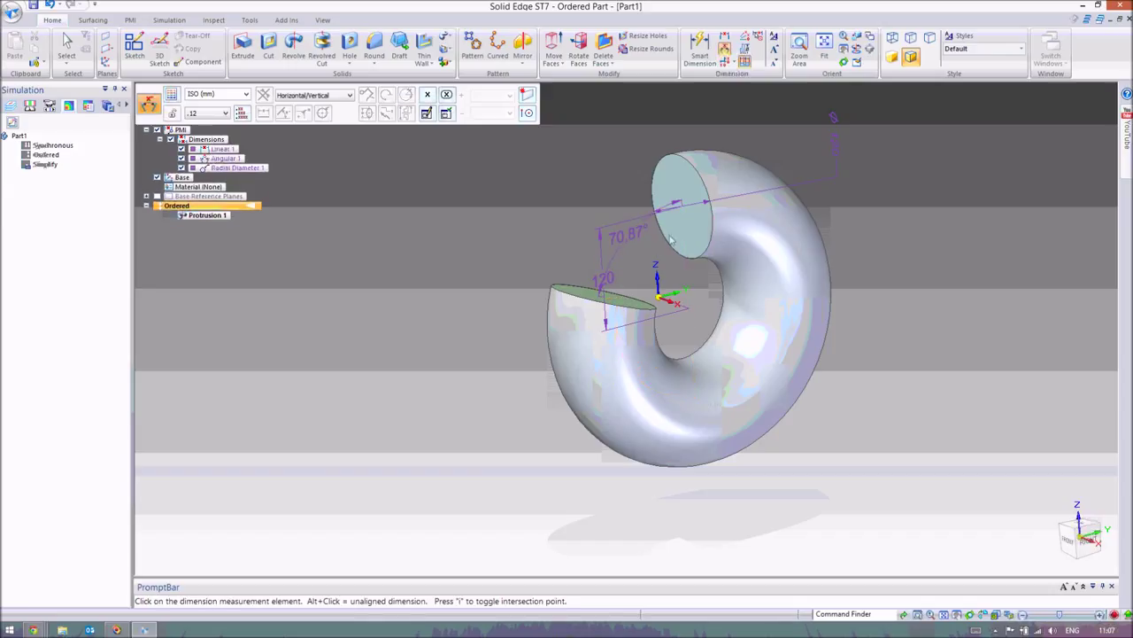
key("Escape")
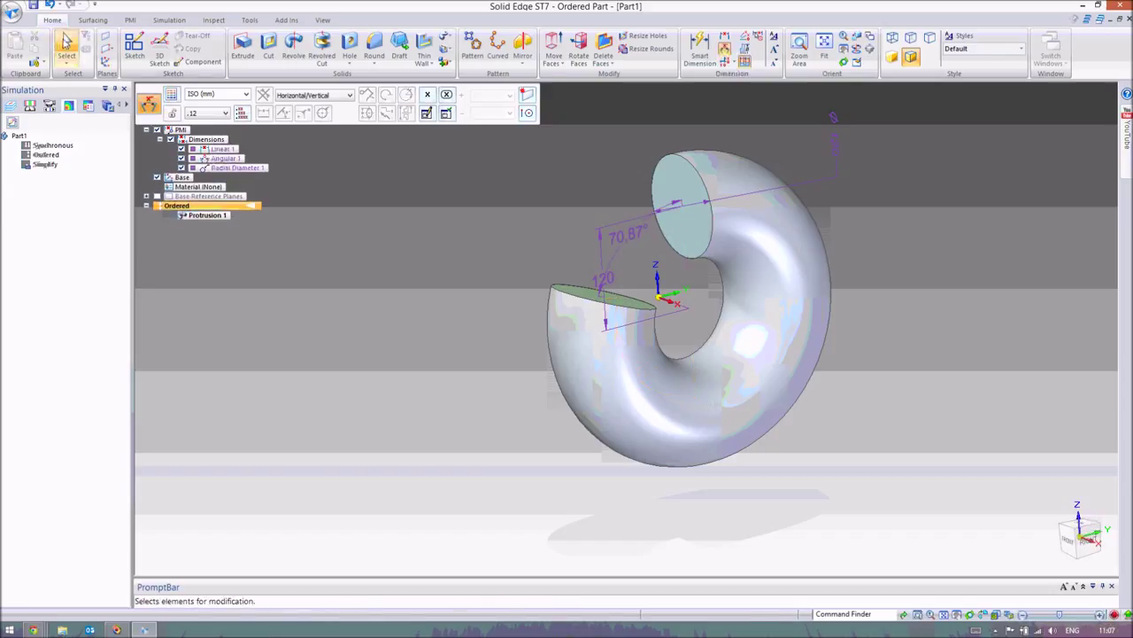
Delete the linear distance dimension between the upper end face and the X axis
left_click(601, 263)
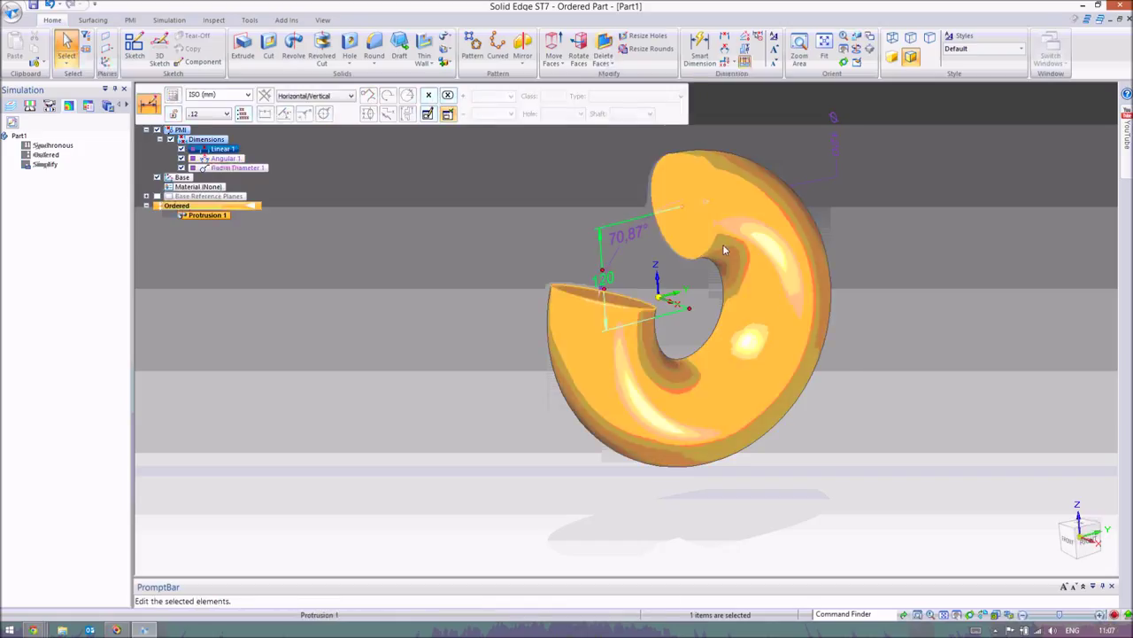
key("Delete")
middle_click_drag(713, 229, 653, 246)
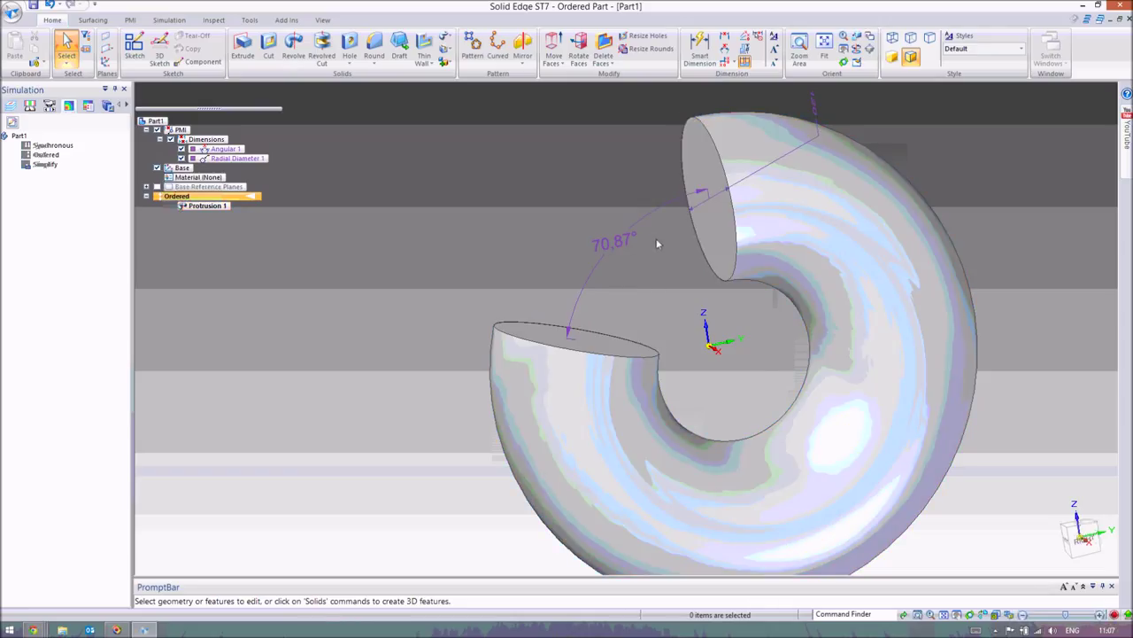
middle_click_drag(656, 244, 637, 259)
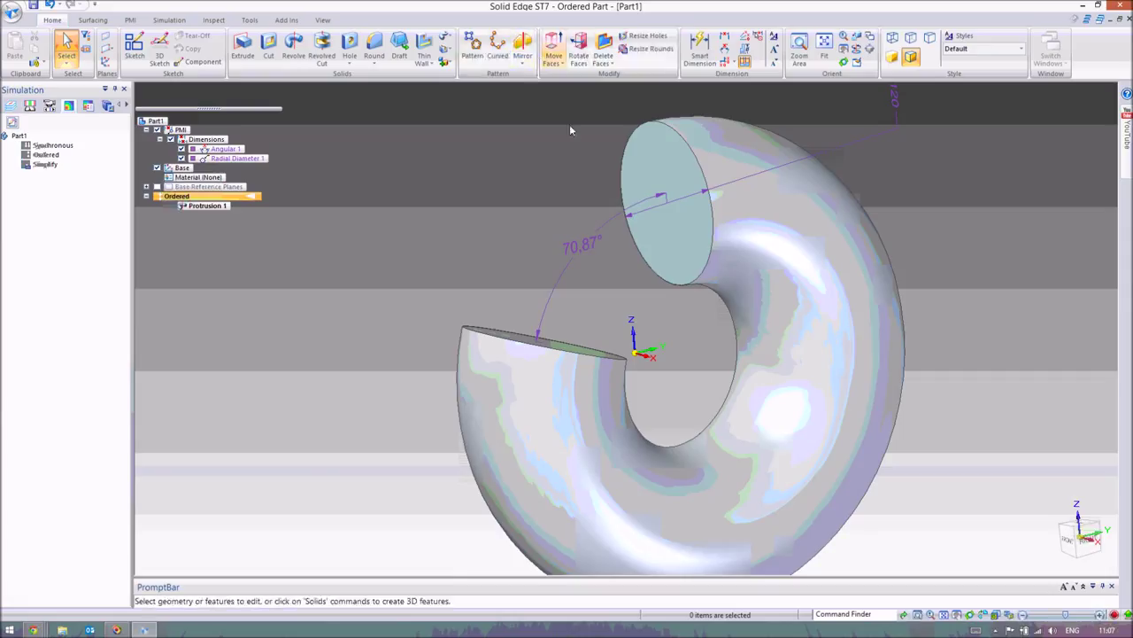
left_click(593, 255)
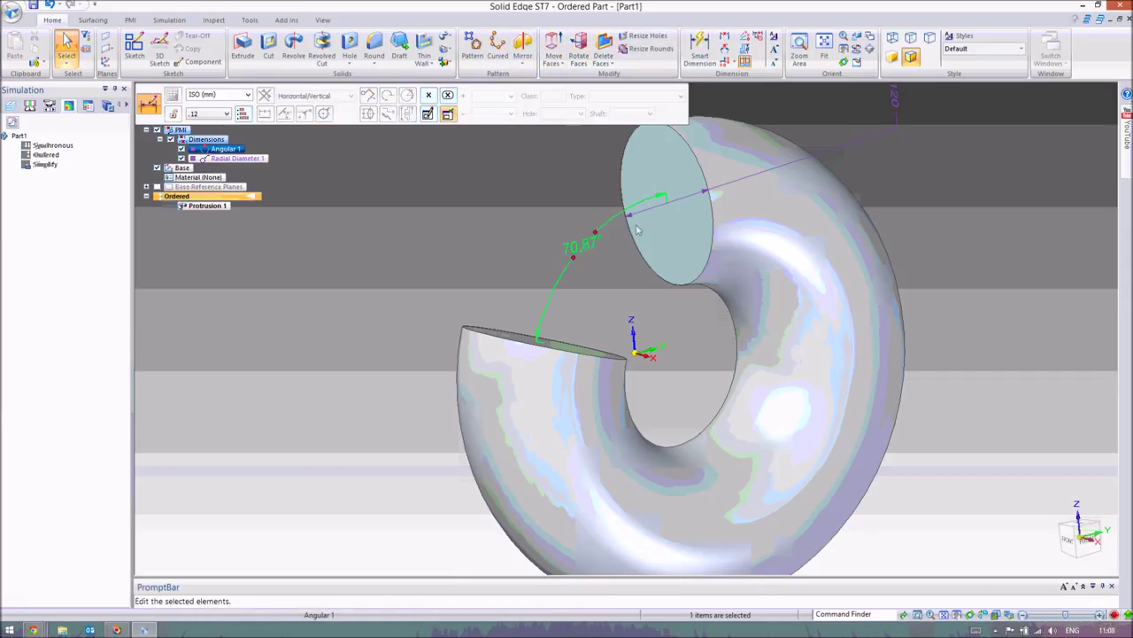
key("Escape")
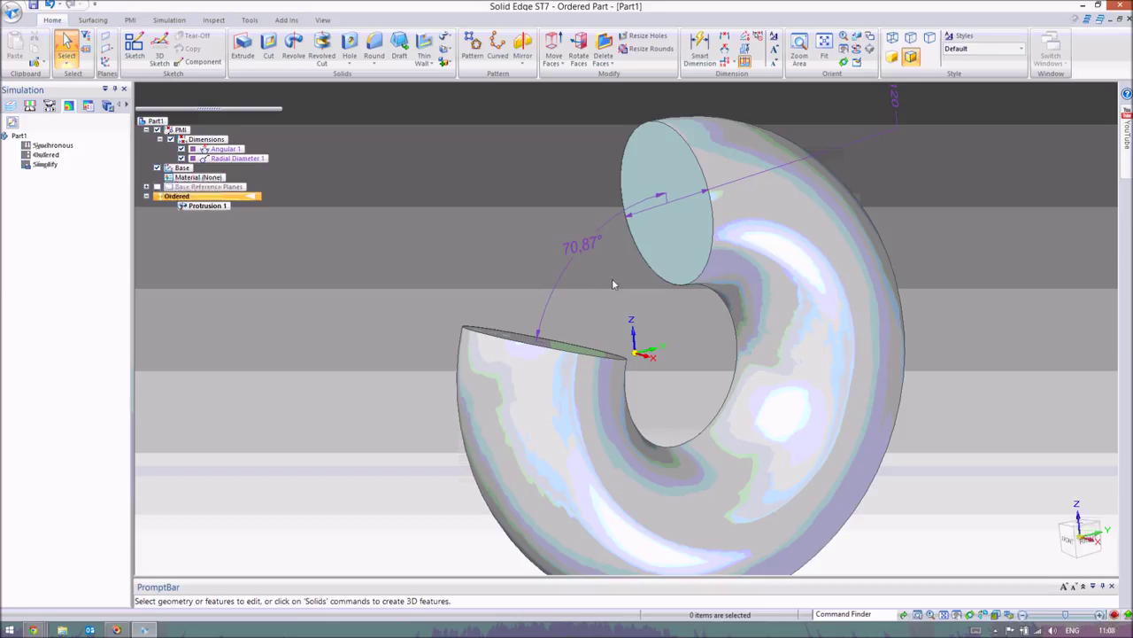
middle_click_drag(617, 281, 619, 280)
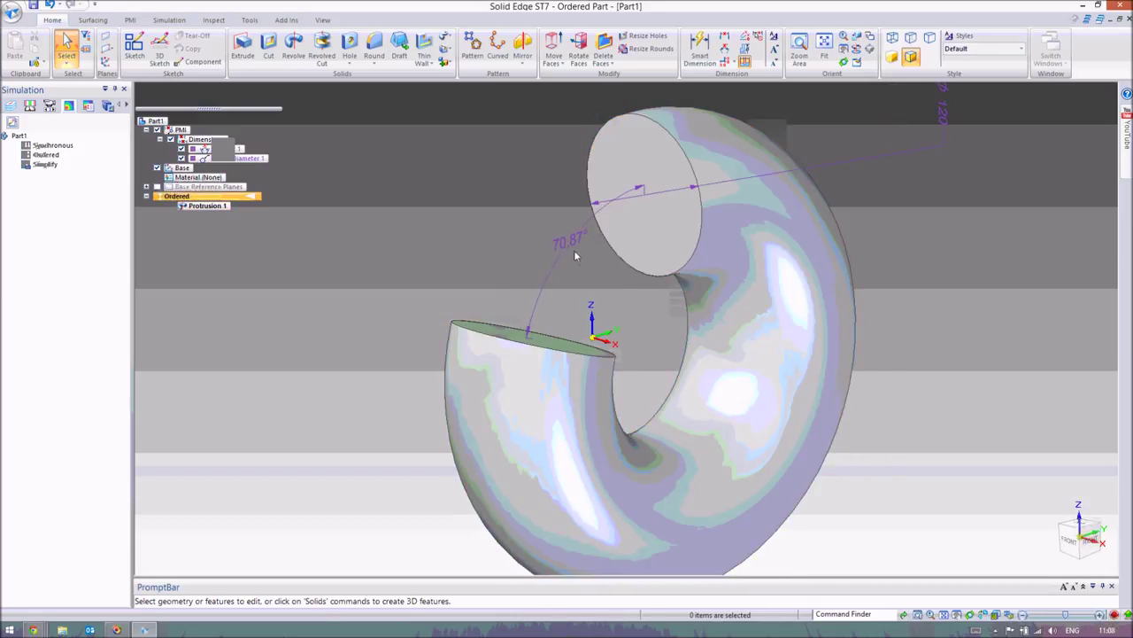
middle_click_drag(517, 236, 642, 237)
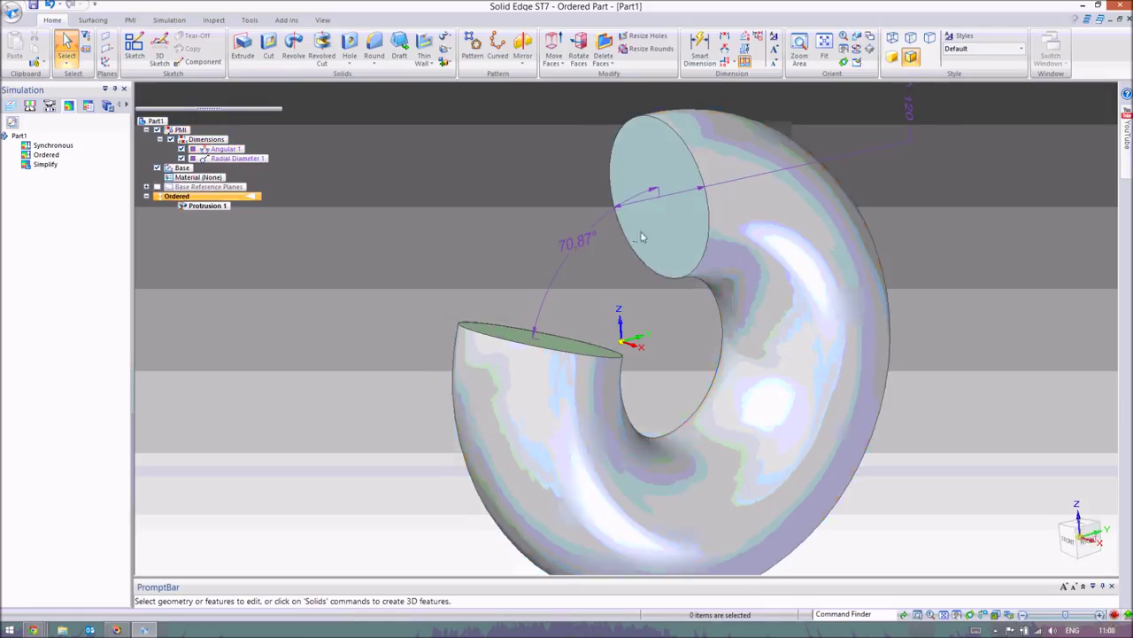
Edit the revolved protrusion's definition, set its revolve angle to 360° and finish the full ring
left_click(673, 253)
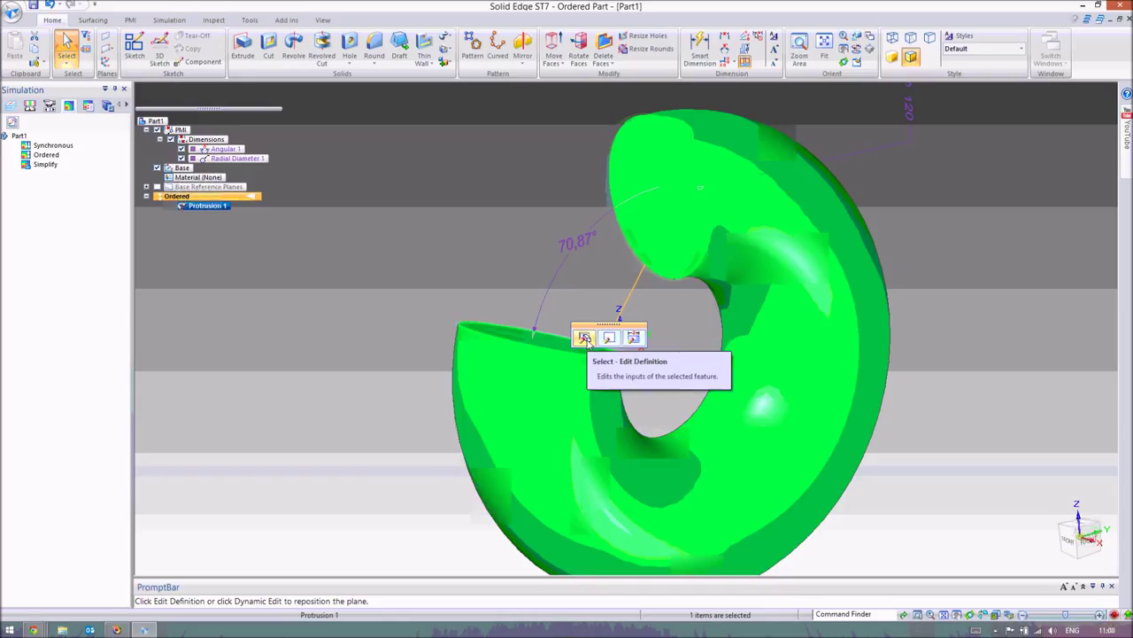
left_click(595, 340)
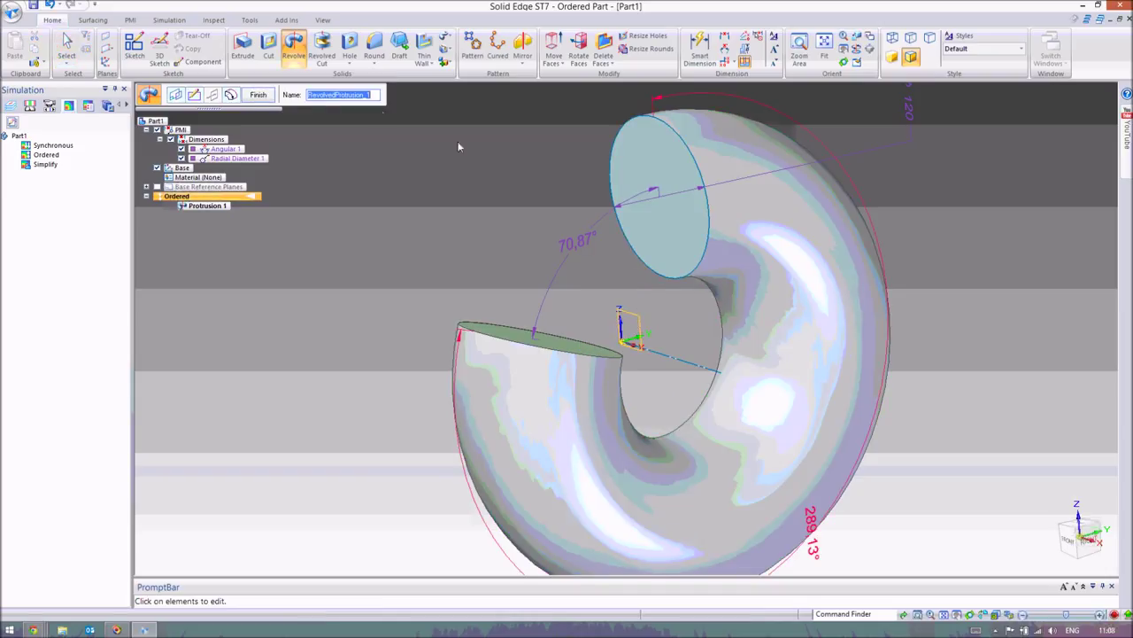
left_click(229, 95)
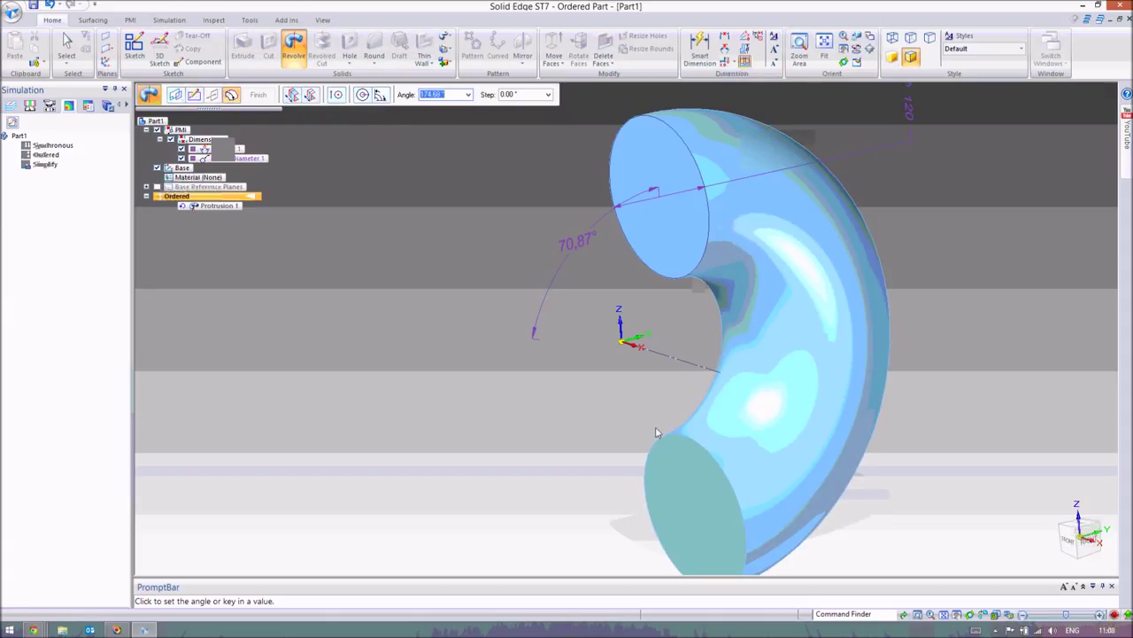
type("0")
key("Tab")
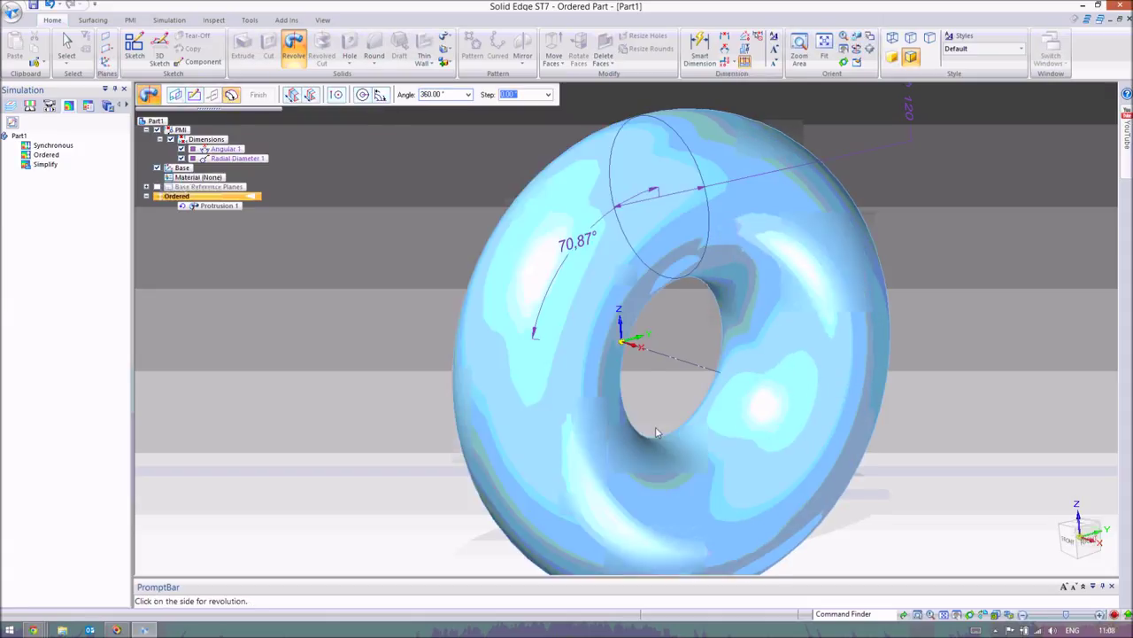
left_click(649, 432)
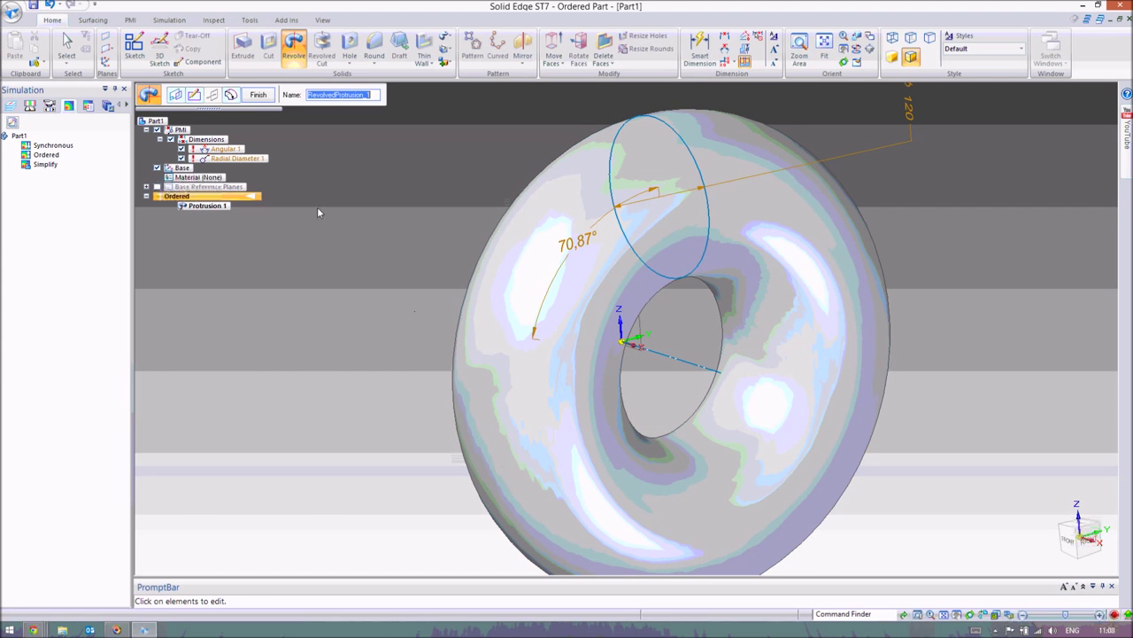
key("Return")
middle_click_drag(536, 195, 797, 353)
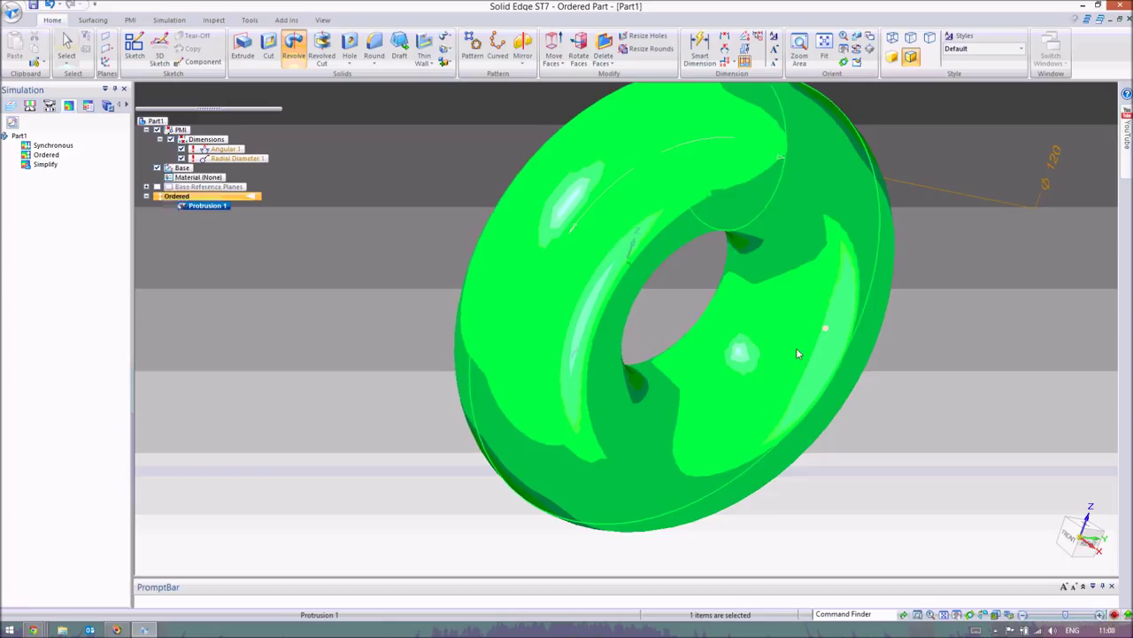
key("ctrl+f")
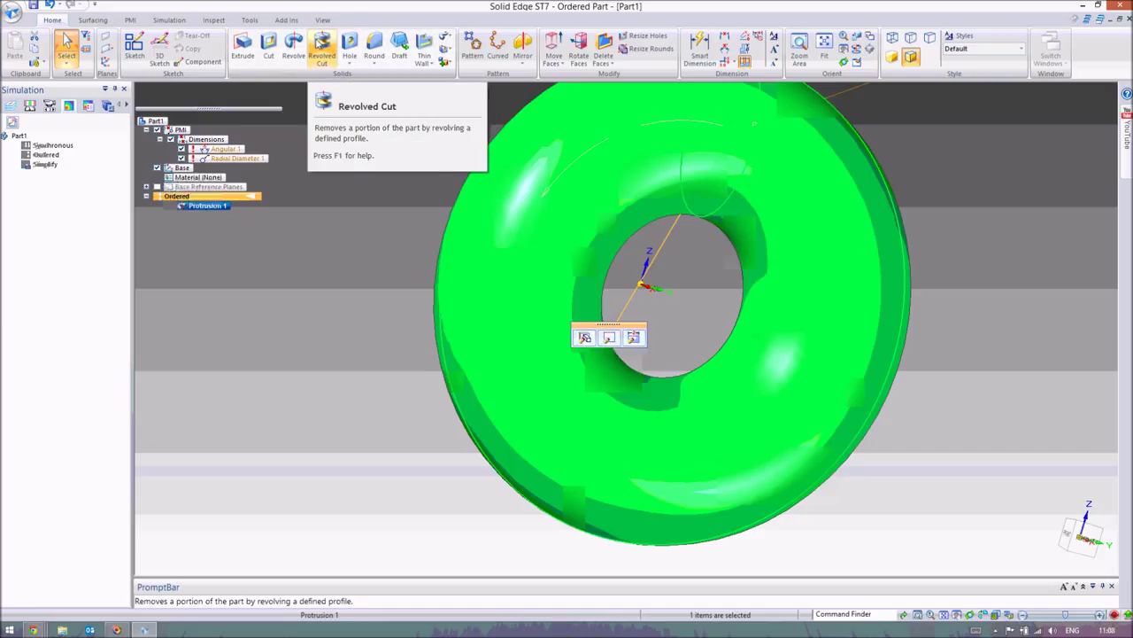
Start a Revolved Cut on the front XZ plane and sketch a horizontal line from the origin across the ring's full width
left_click(322, 47)
middle_click_drag(584, 273, 591, 274)
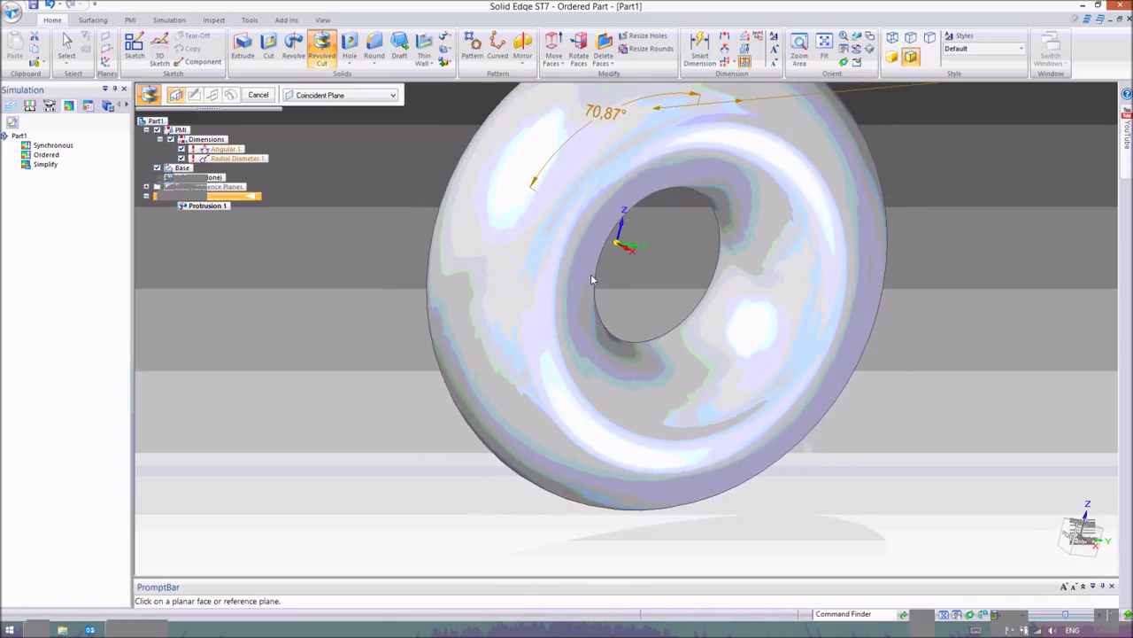
left_click(630, 236)
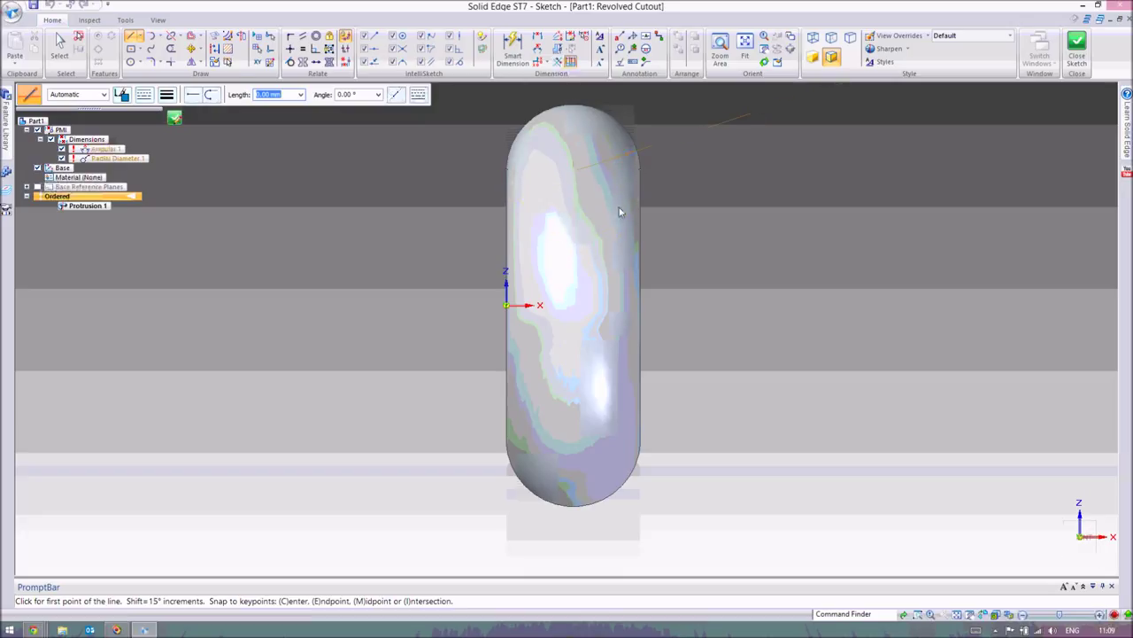
left_click(507, 304)
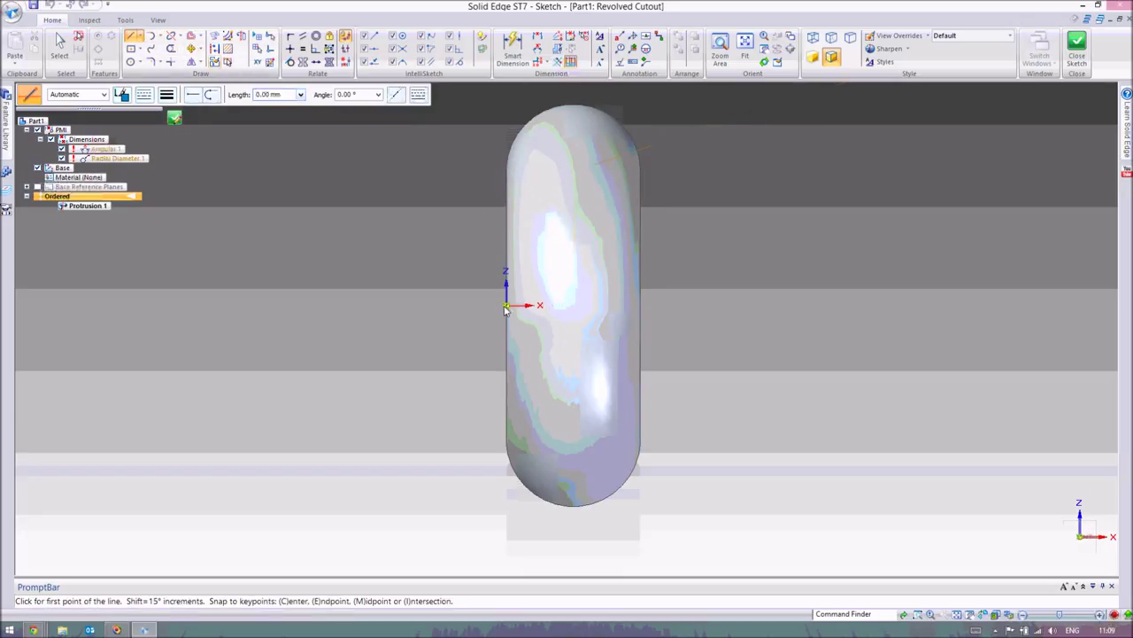
left_click(641, 306)
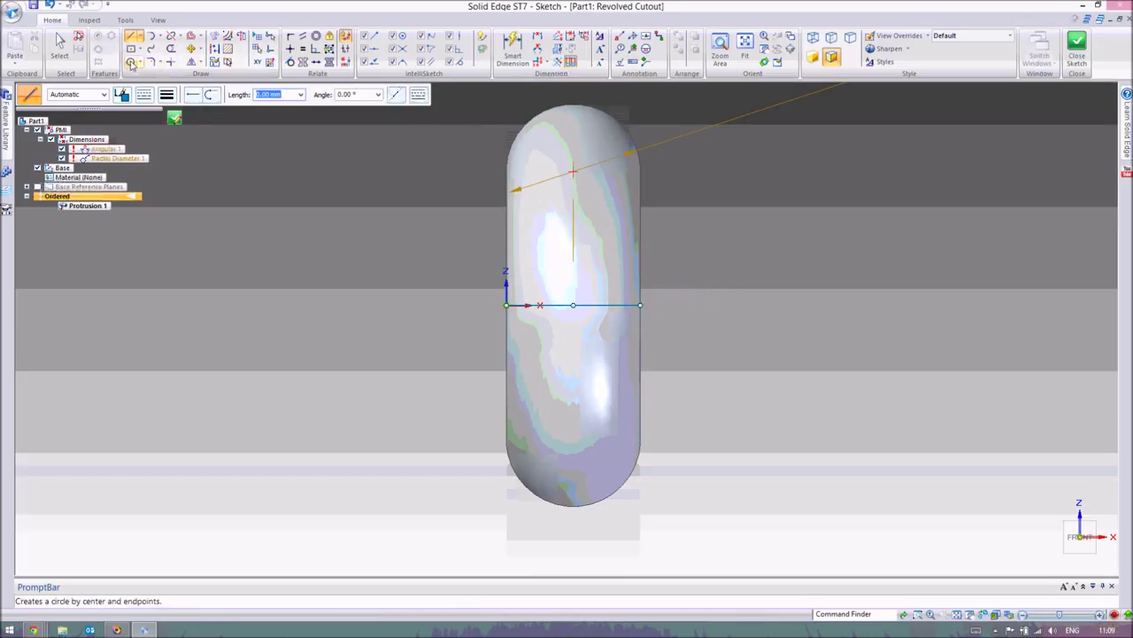
Sketch a 60 mm diameter circle centred on the topmost point of the ring's outline
left_click(131, 63)
left_click(574, 113)
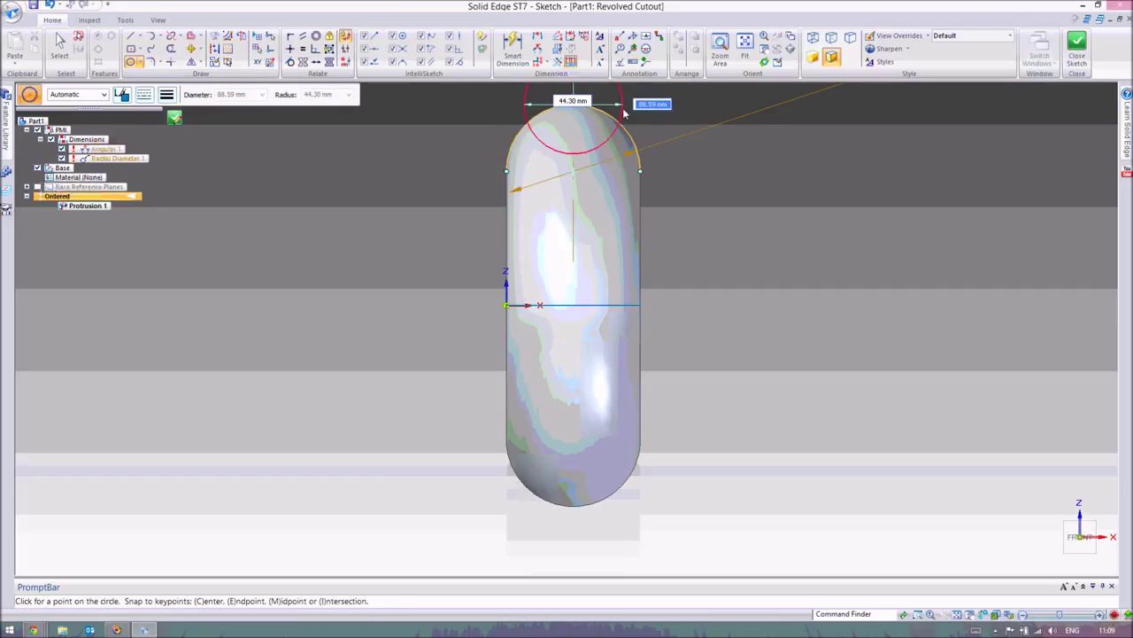
type("60")
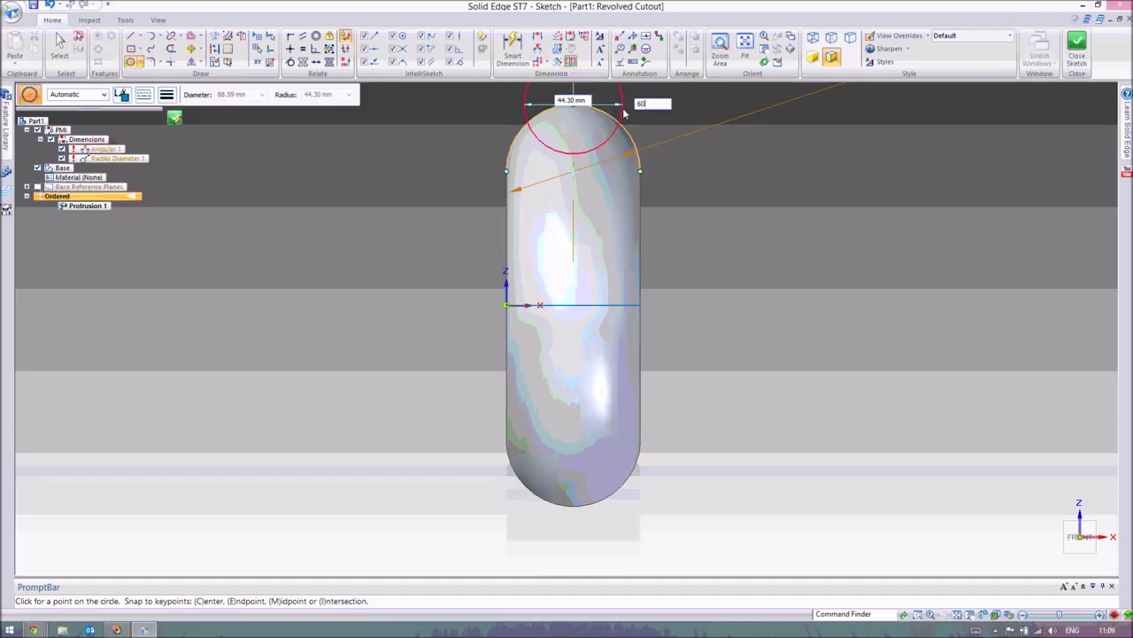
key("Return")
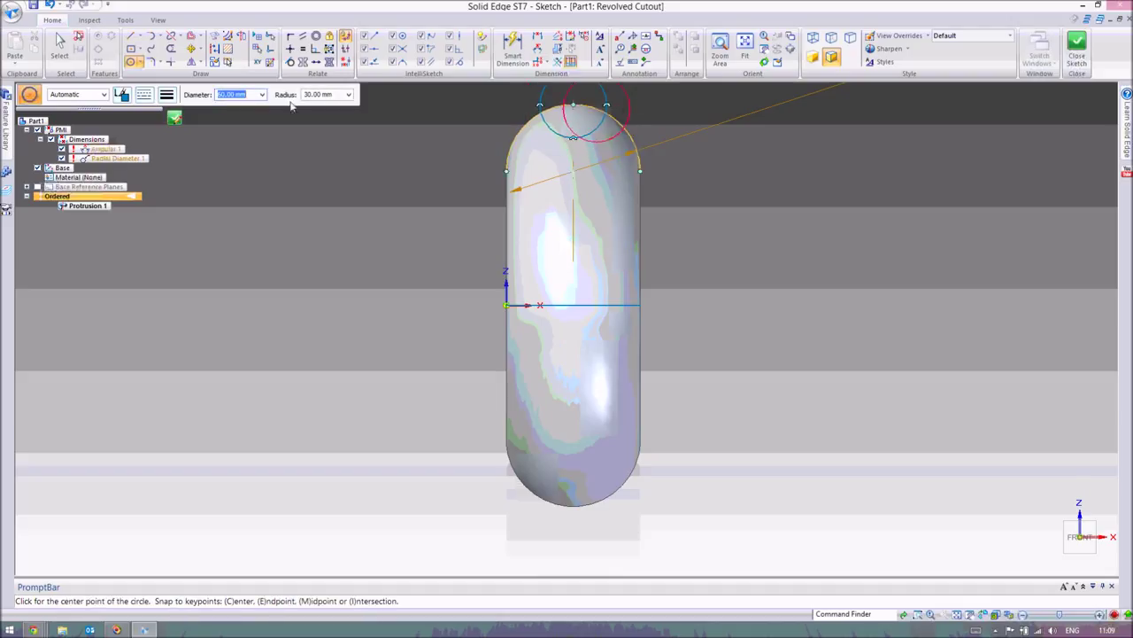
Define the horizontal line as the axis of revolution and close the cut's sketch
left_click(131, 61)
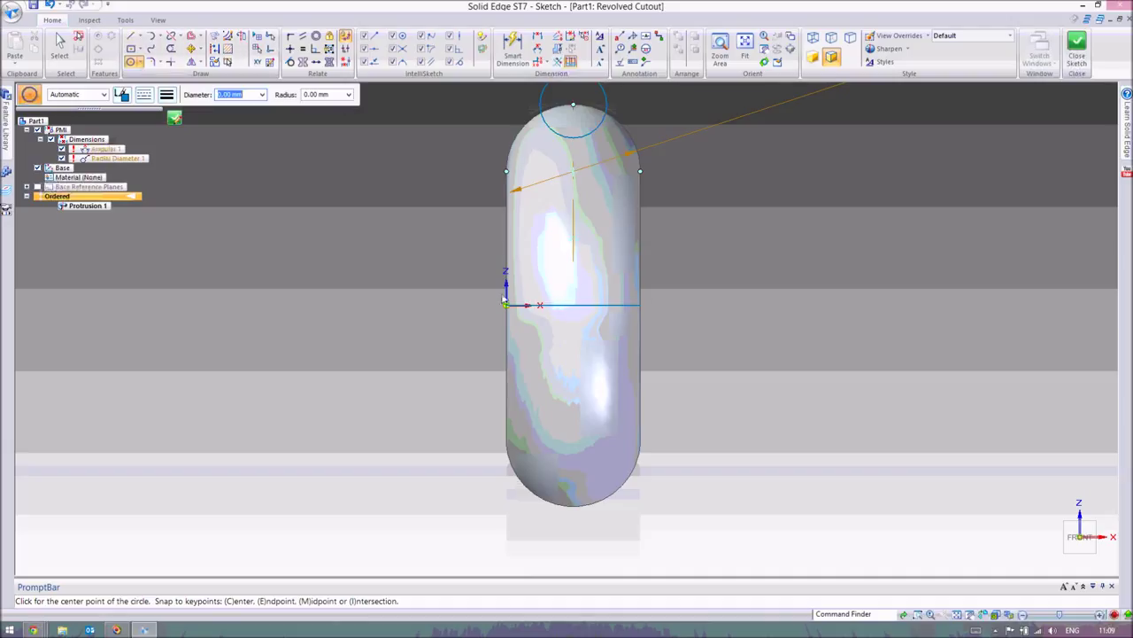
left_click(242, 39)
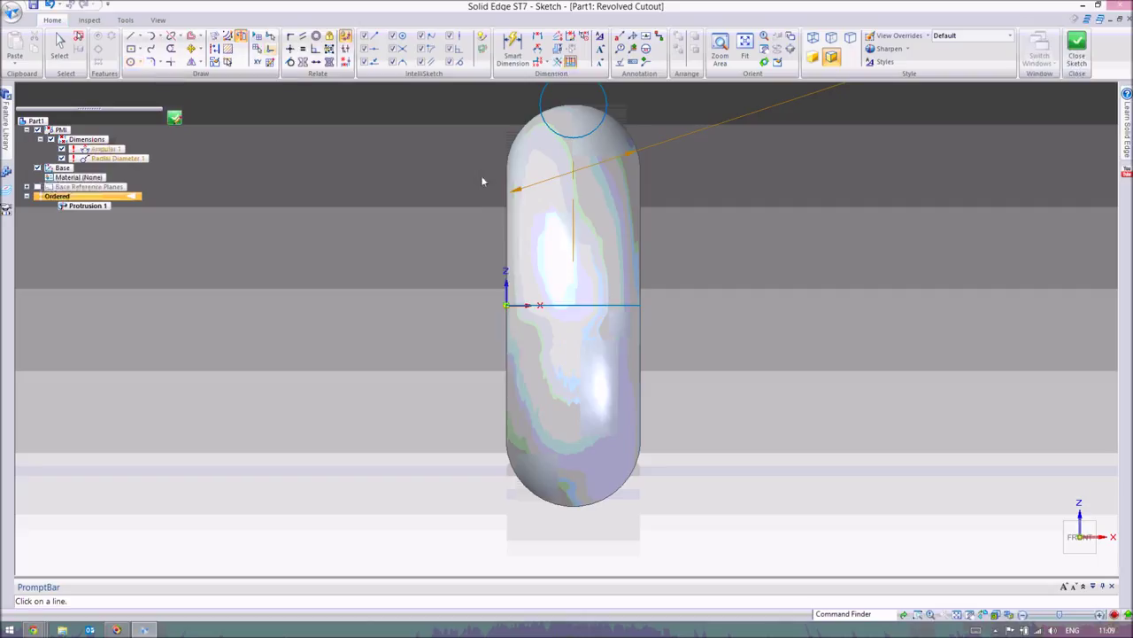
left_click(608, 310)
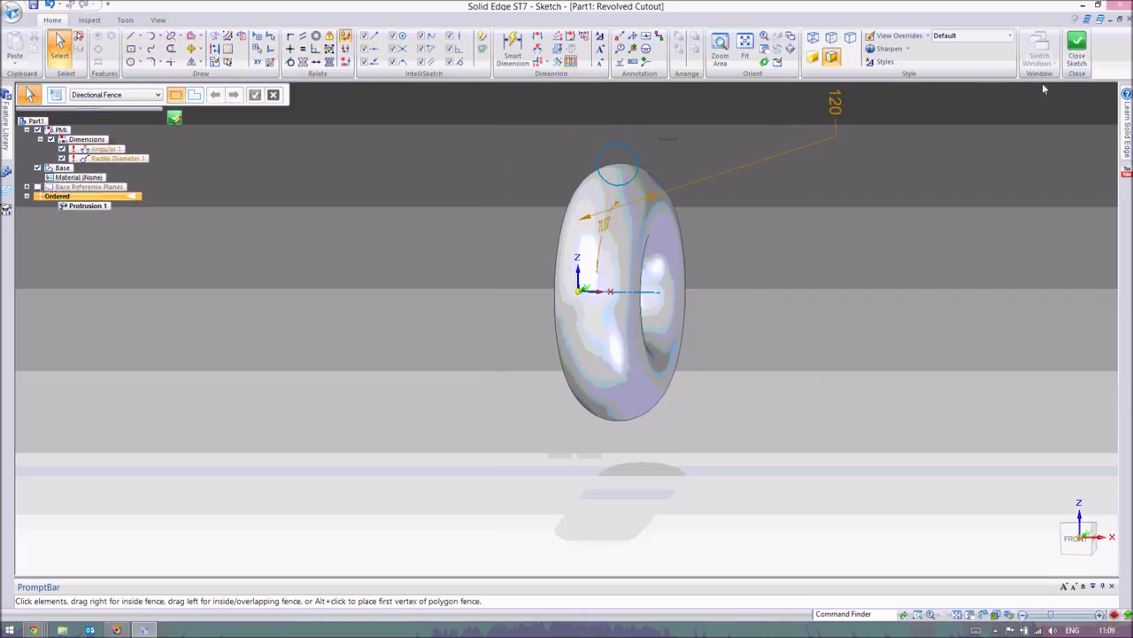
left_click(1078, 60)
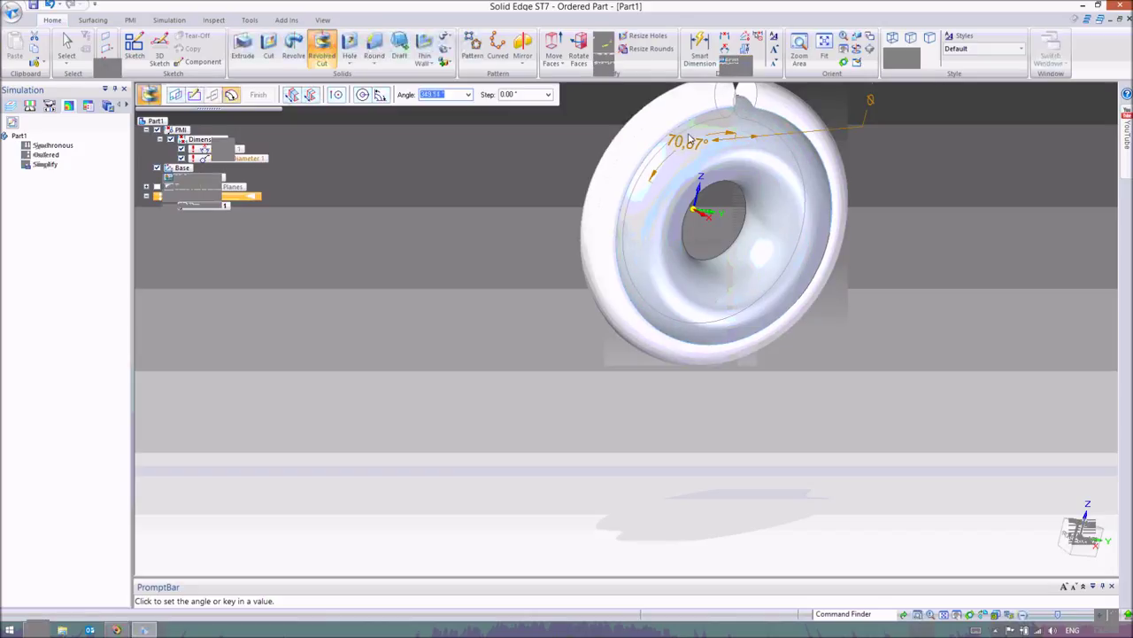
Revolve the circular cut 360° around the ring and finish the feature
type("360")
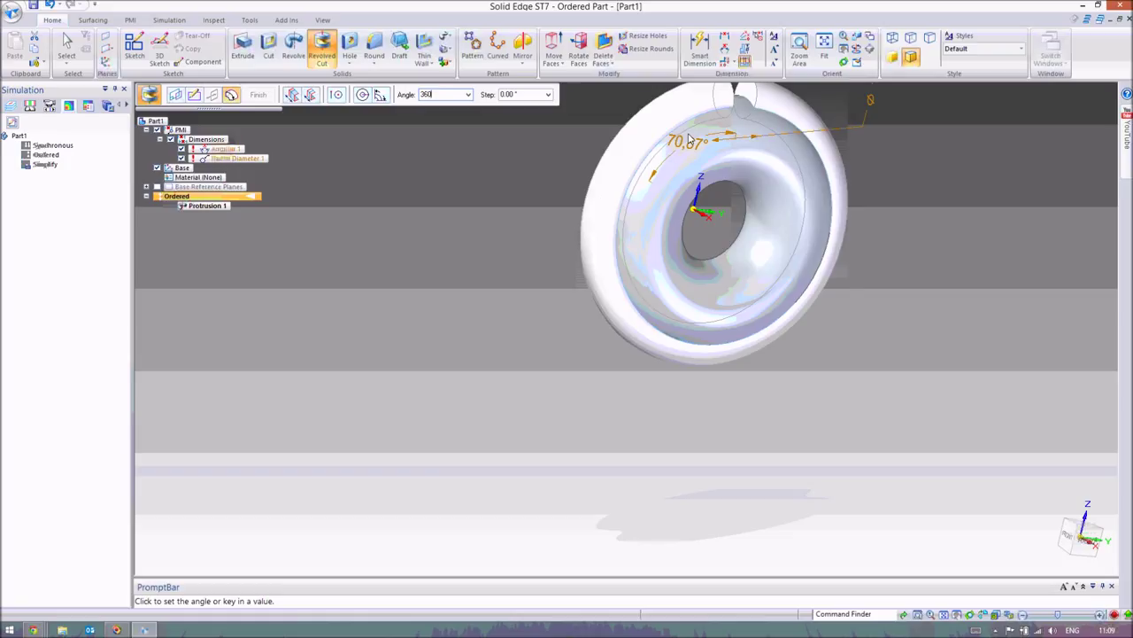
key("Return")
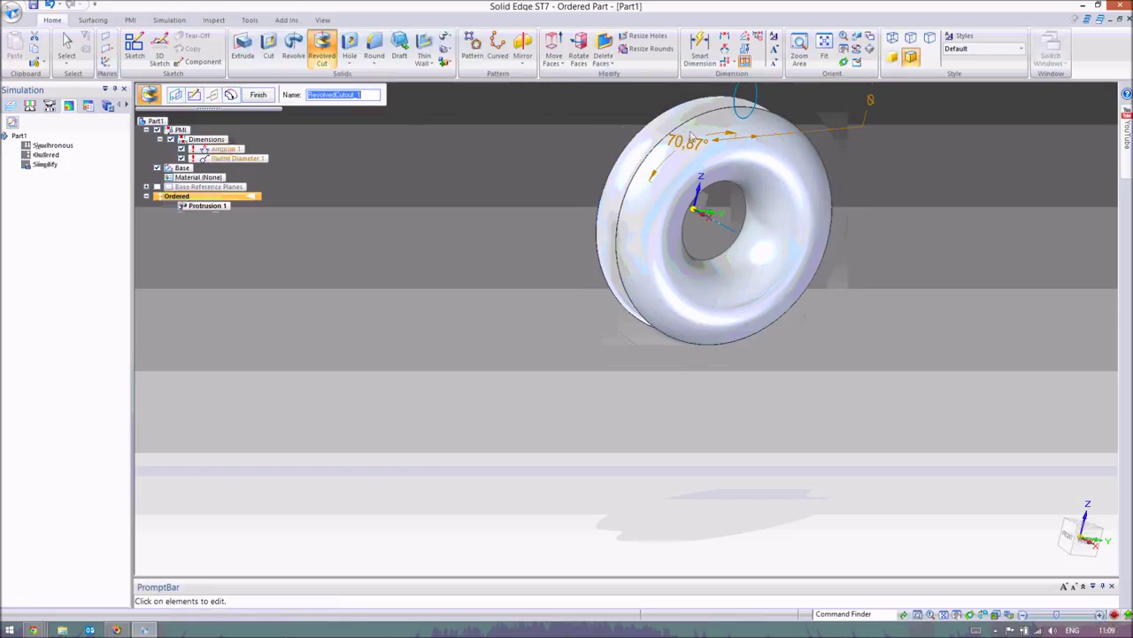
left_click(257, 95)
Examine the revolved groove and its sharp edges around the ring's outside
middle_click_drag(577, 218, 540, 222)
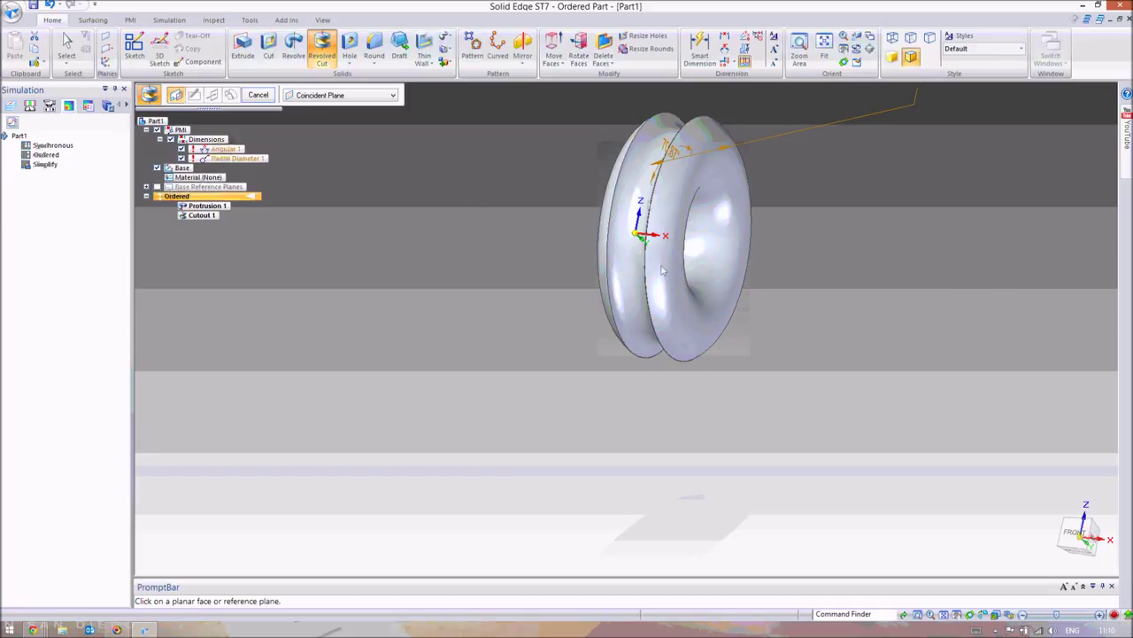
middle_click_drag(673, 249, 710, 225)
scroll(714, 215, "up", 5)
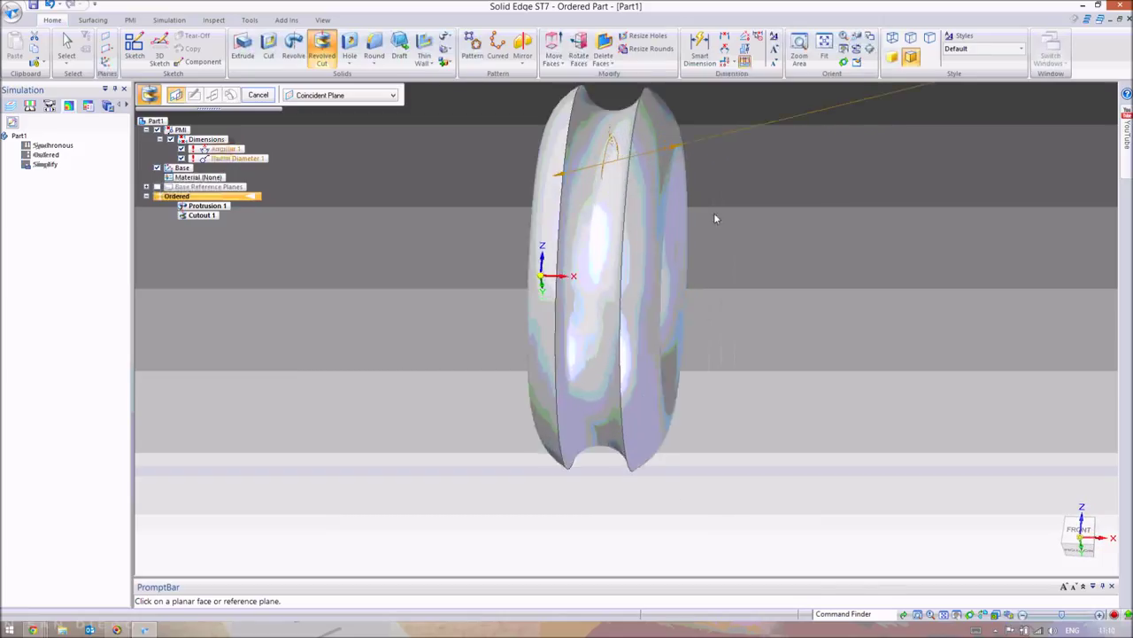
scroll(602, 194, "down", 3)
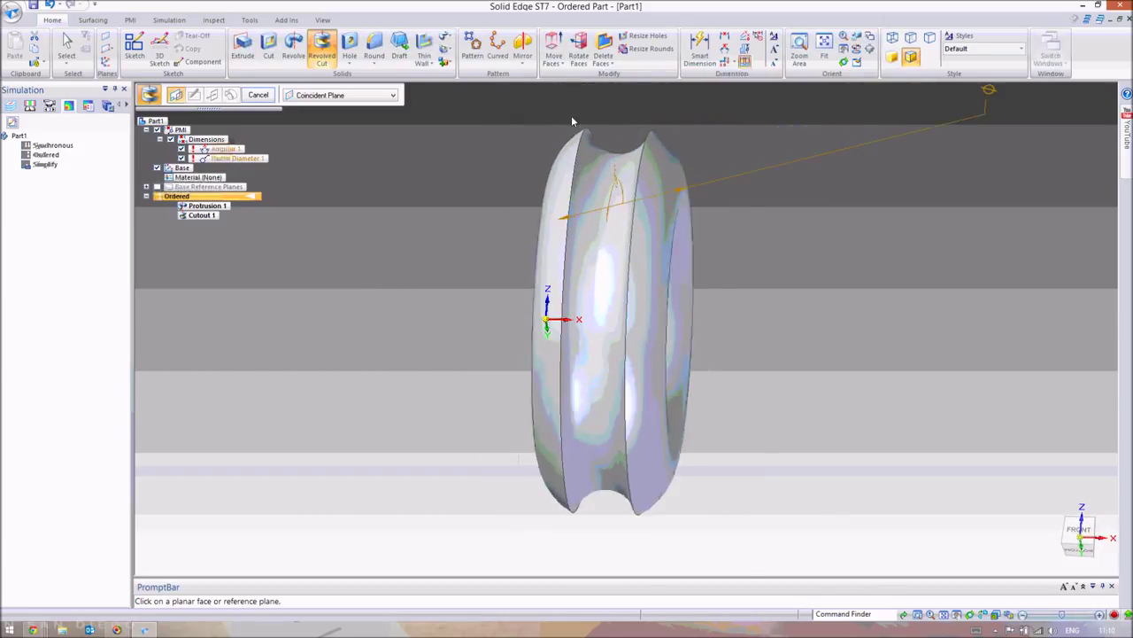
scroll(574, 122, "up", 2)
mouse_move(606, 130)
middle_mouse_down()
mouse_move(591, 135)
mouse_move(615, 147)
mouse_move(618, 134)
mouse_move(608, 147)
middle_mouse_up()
scroll(662, 134, "up", 3)
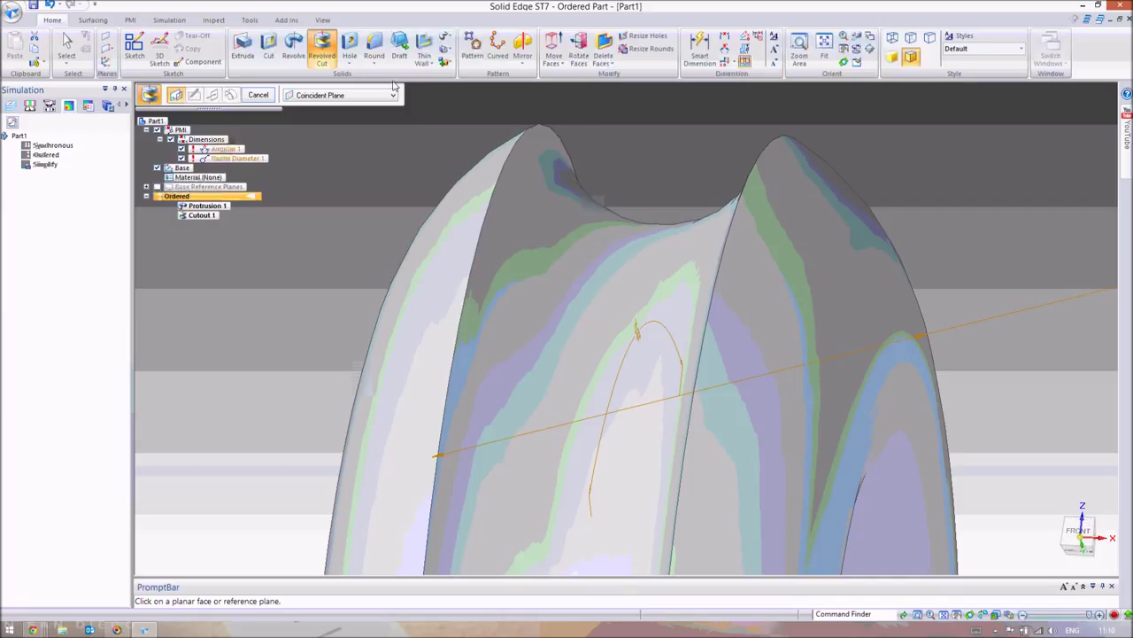
Chamfer the groove's edge on the origin side with a 4 mm setback and finish the feature
left_click(374, 63)
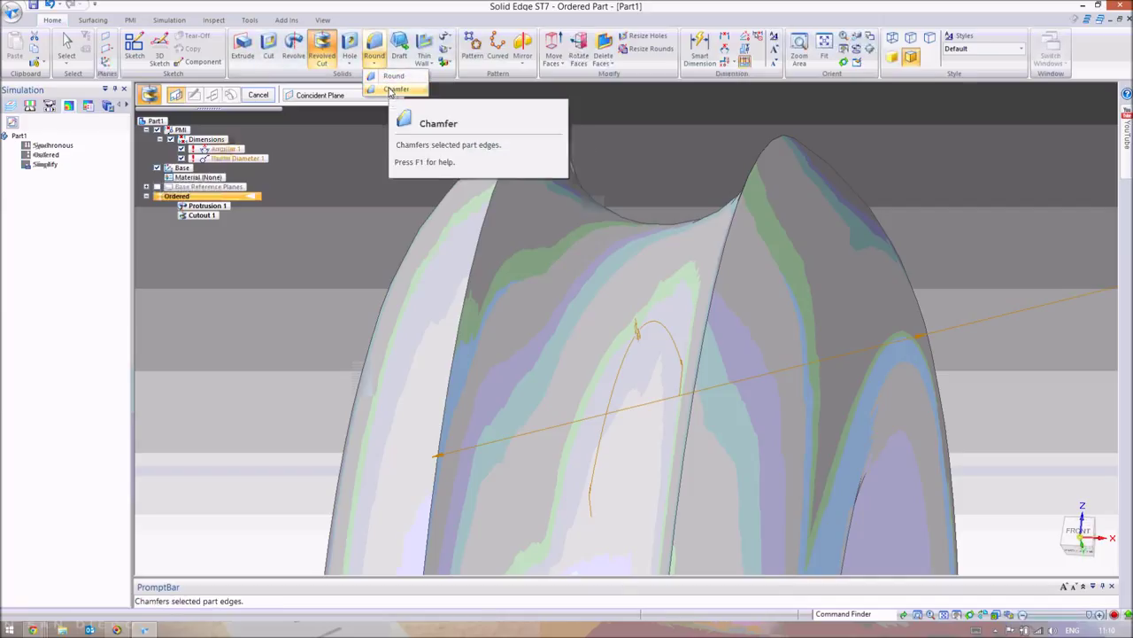
left_click(391, 91)
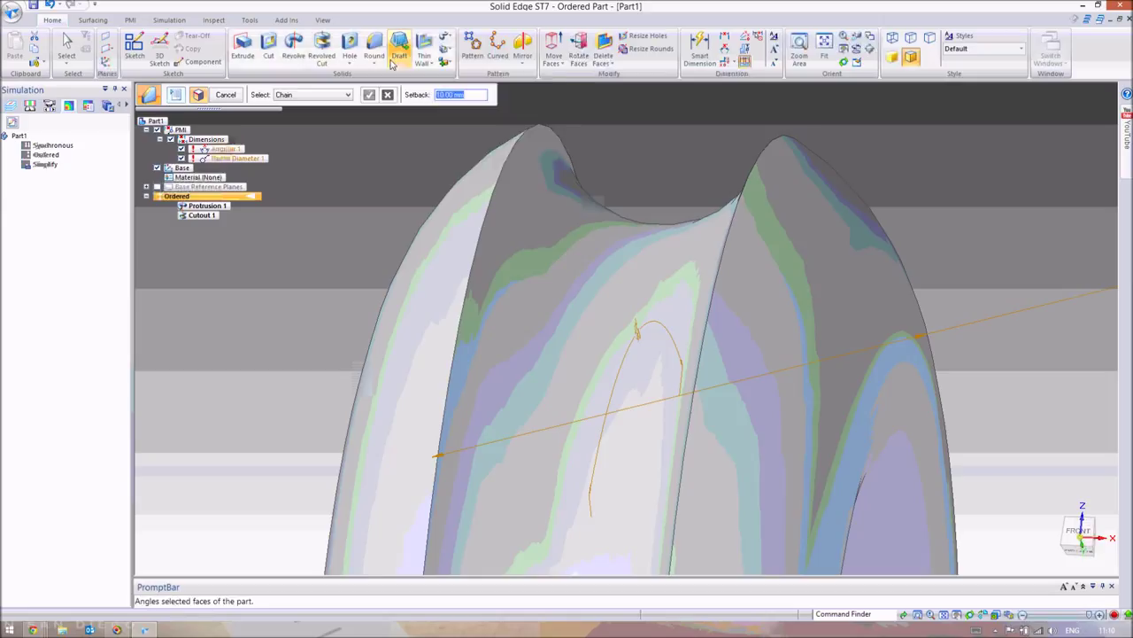
type("4")
key("Return")
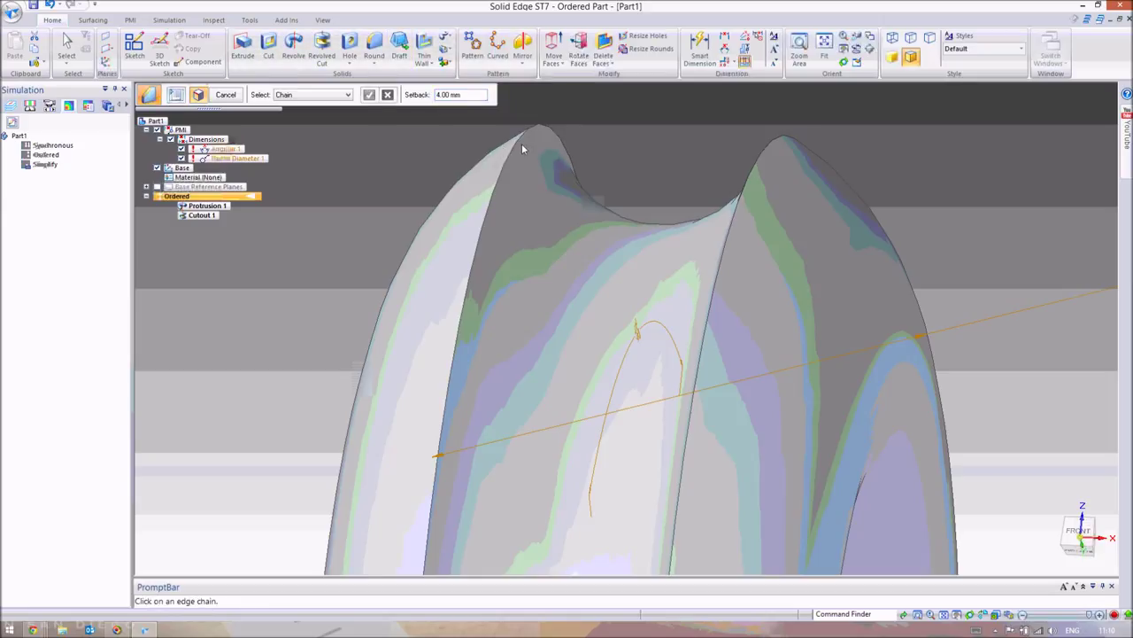
left_click(517, 136)
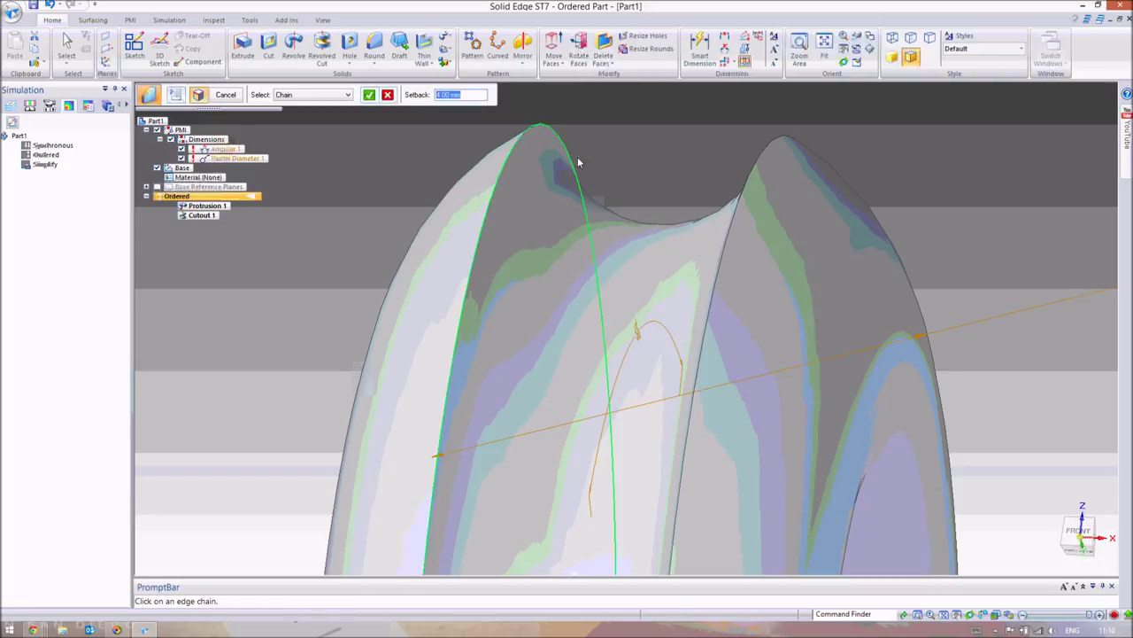
left_click(368, 94)
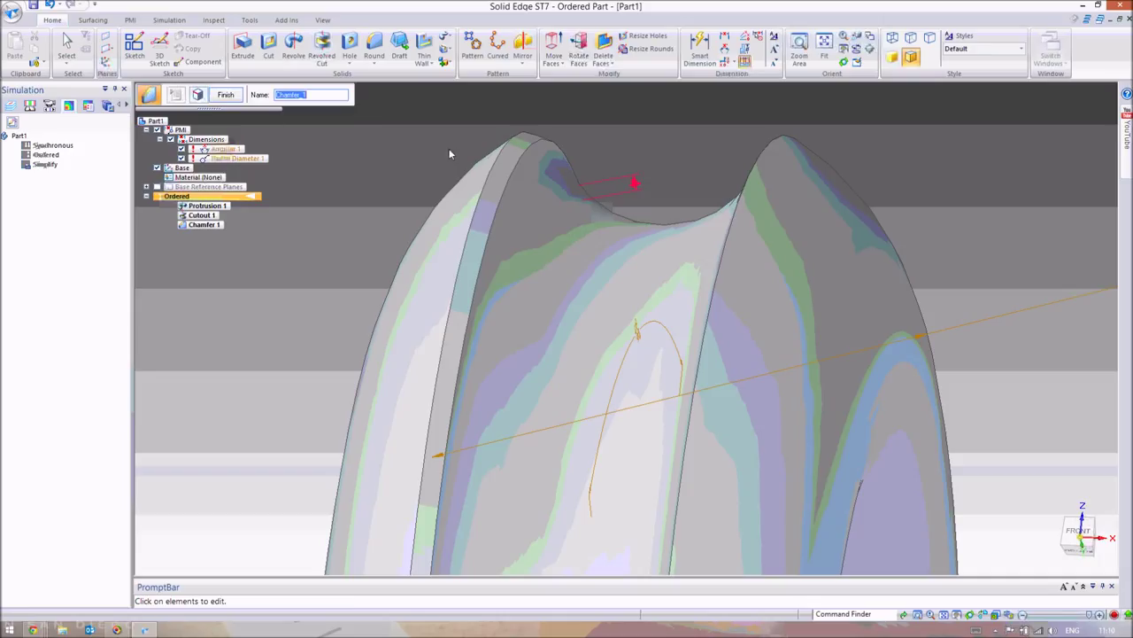
left_click(227, 96)
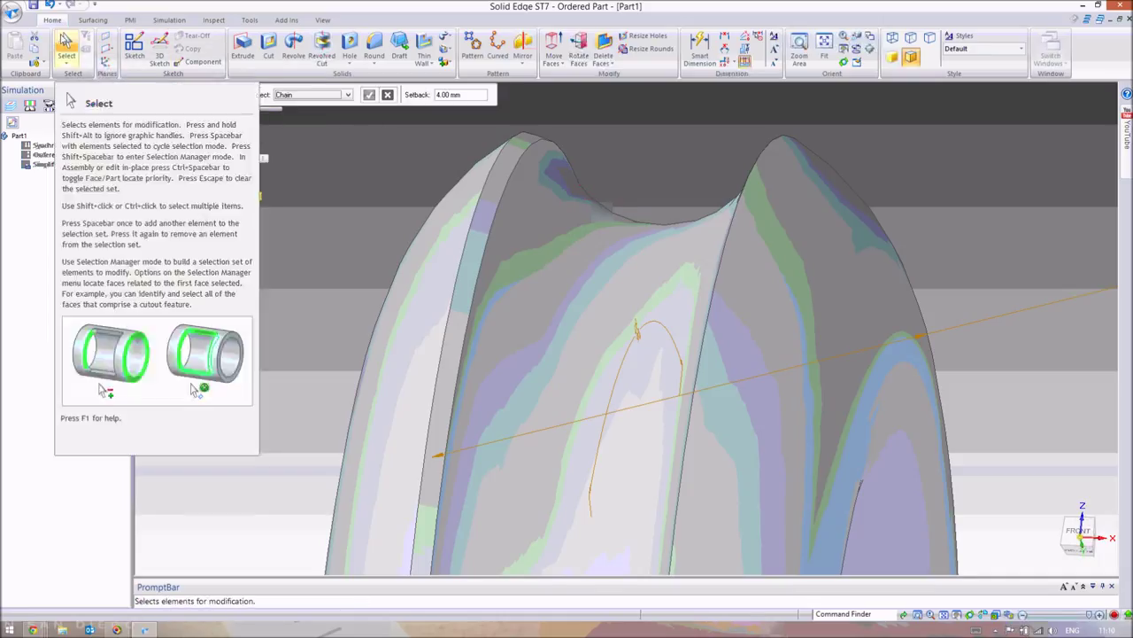
left_click(66, 46)
Hide the PMI dimensions in the model and collapse their group in the feature tree
left_click(652, 174)
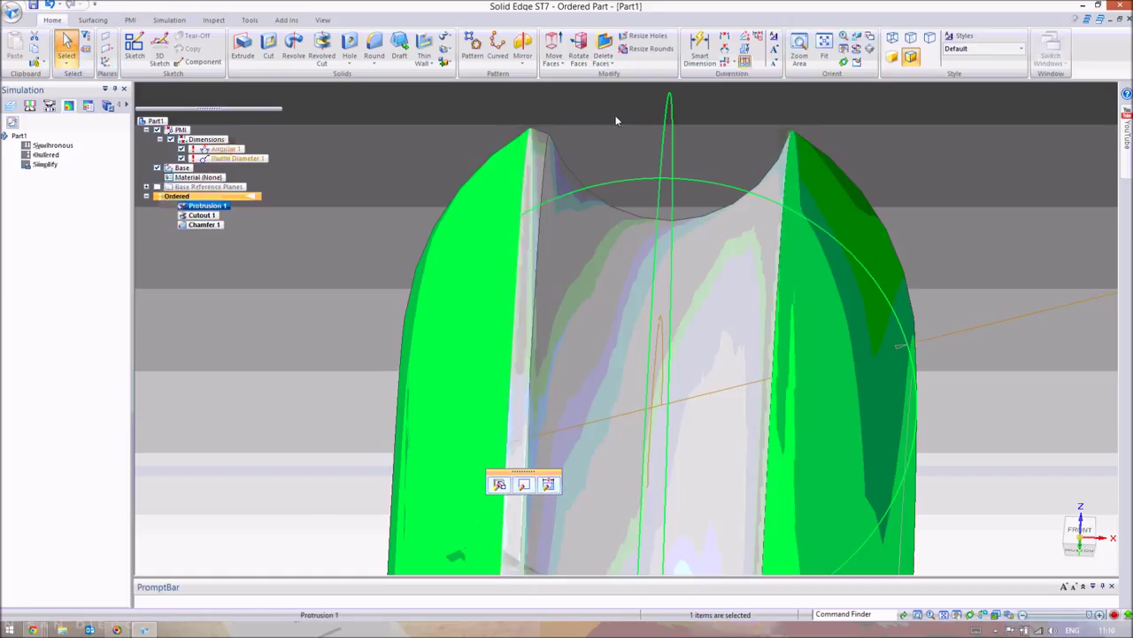
left_click(617, 121)
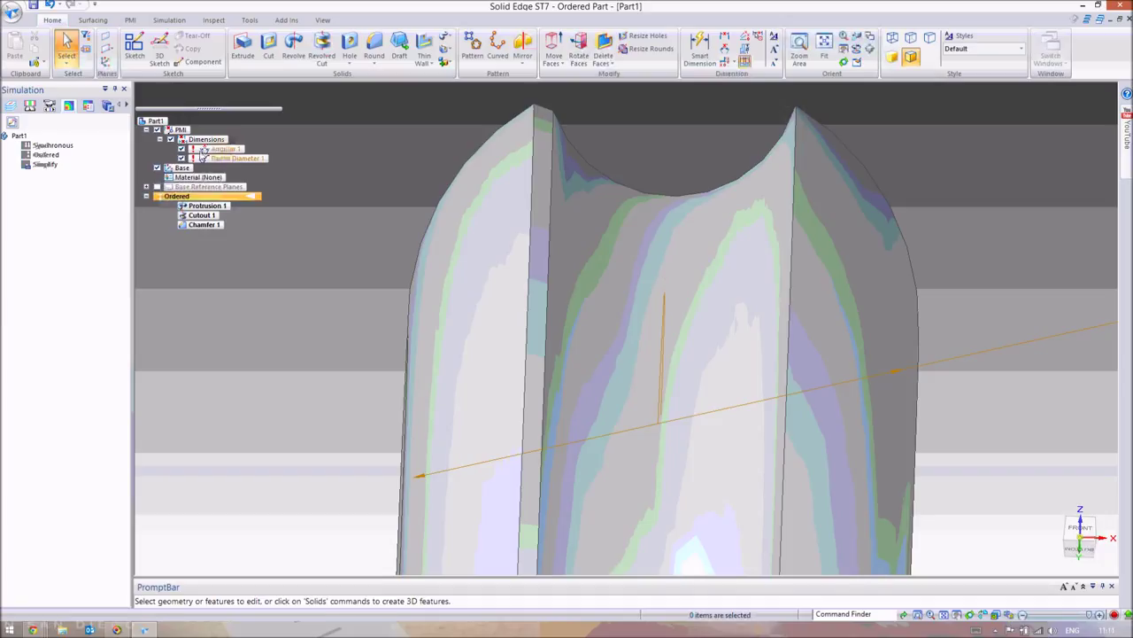
left_click(181, 157)
left_click(159, 139)
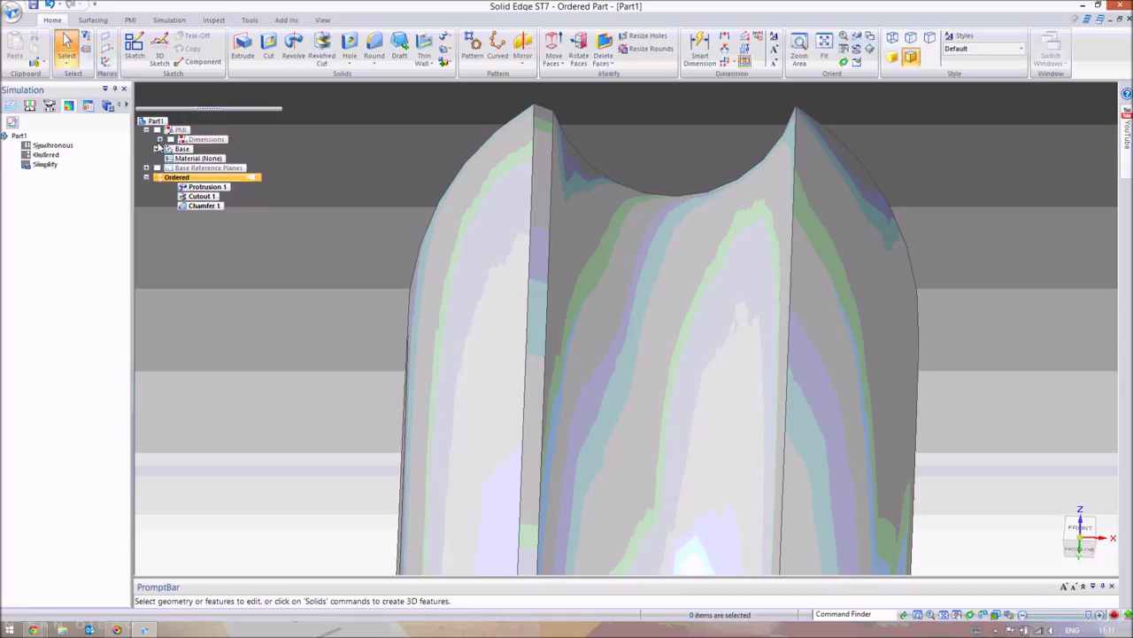
Delete the chamfer feature from the part
left_click(204, 205)
key("Delete")
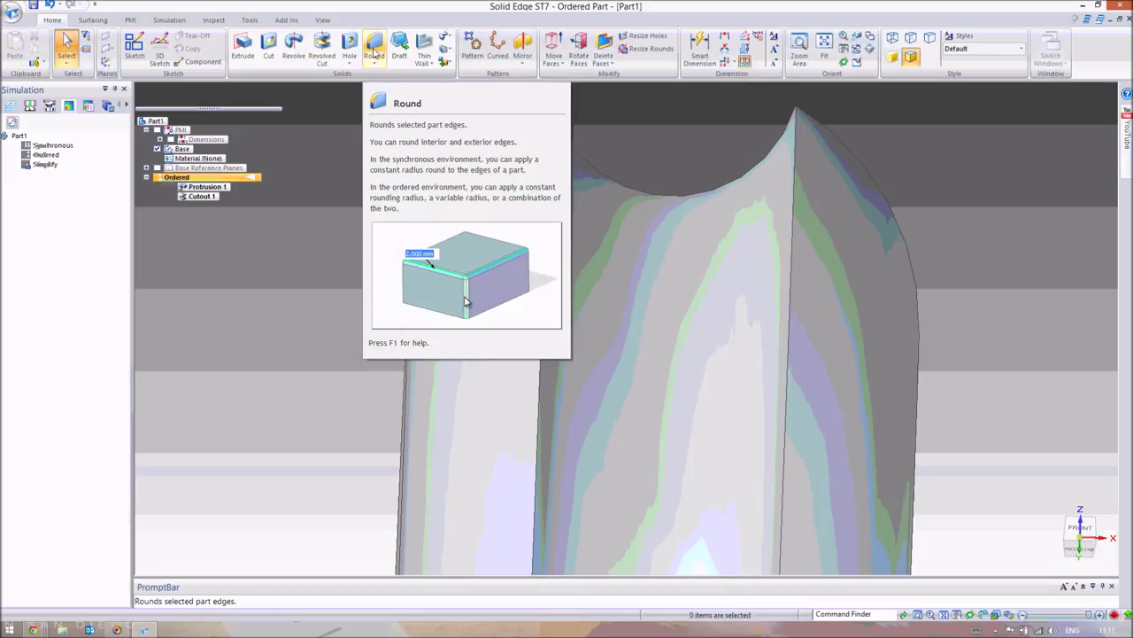
Round both outer edges of the revolved groove with a 12 mm radius
left_click(374, 53)
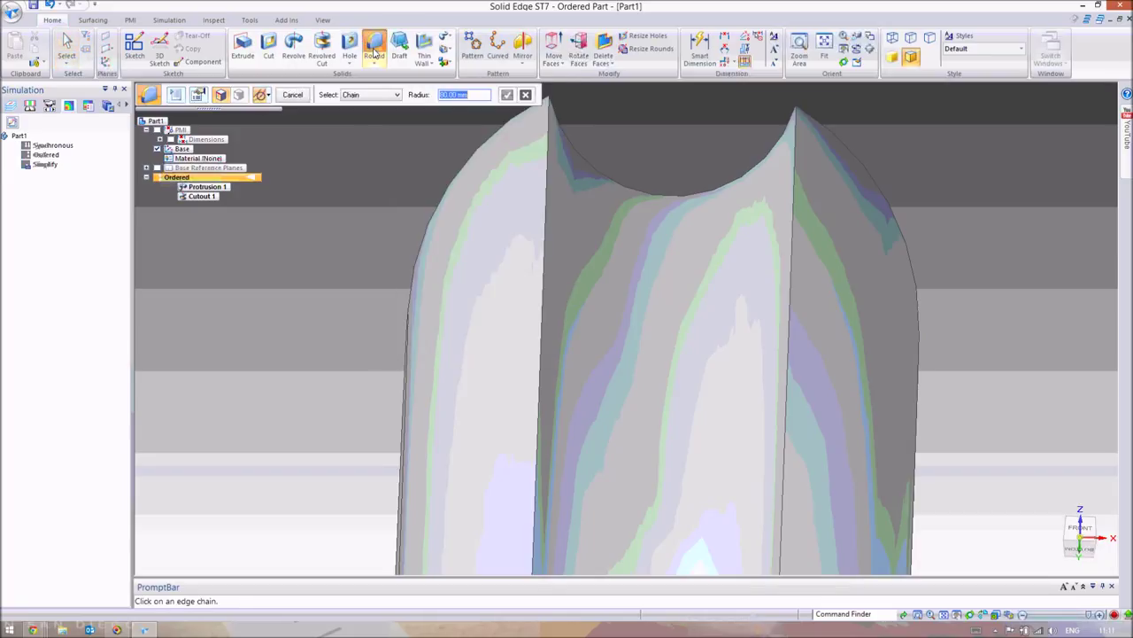
scroll(307, 231, "down", 2)
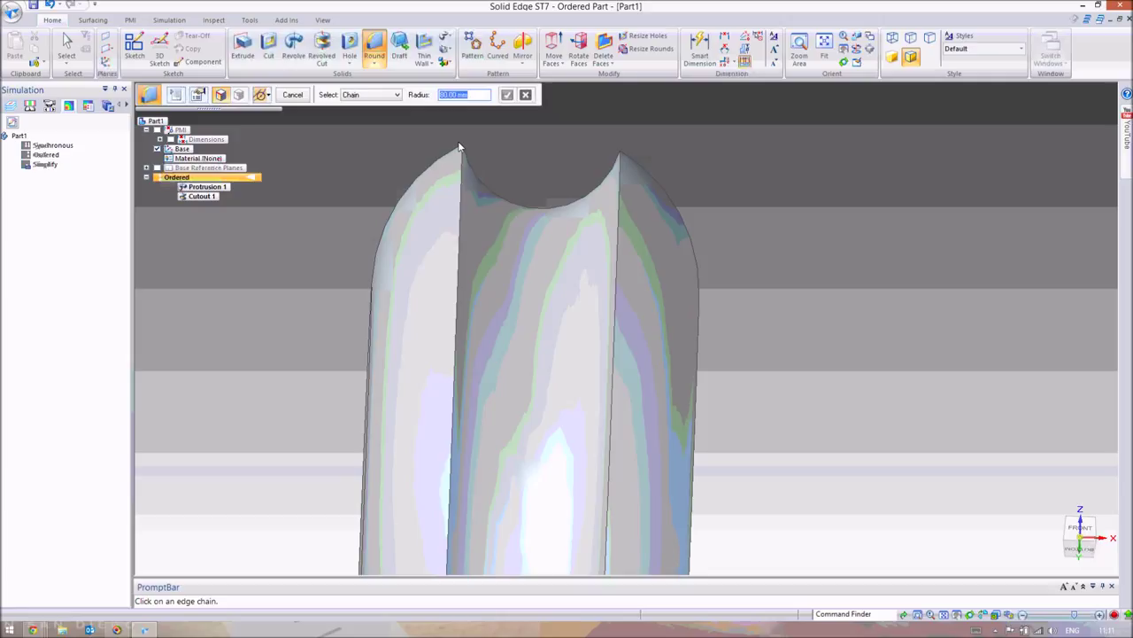
type("12")
key("Return")
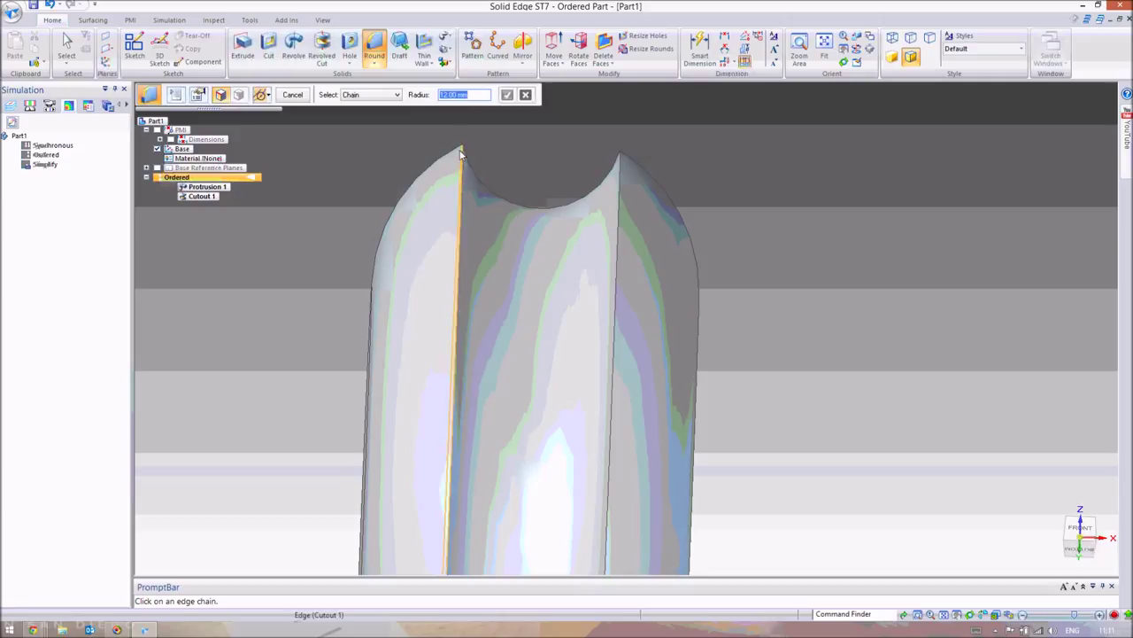
left_click(461, 152)
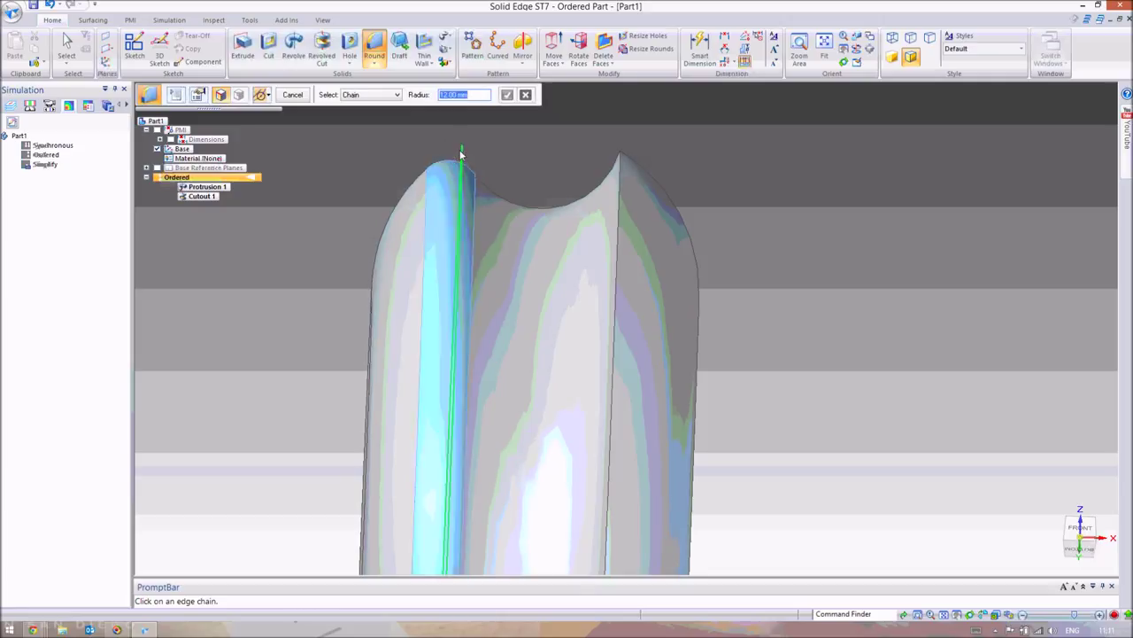
left_click(622, 167)
middle_click_drag(690, 178, 676, 151)
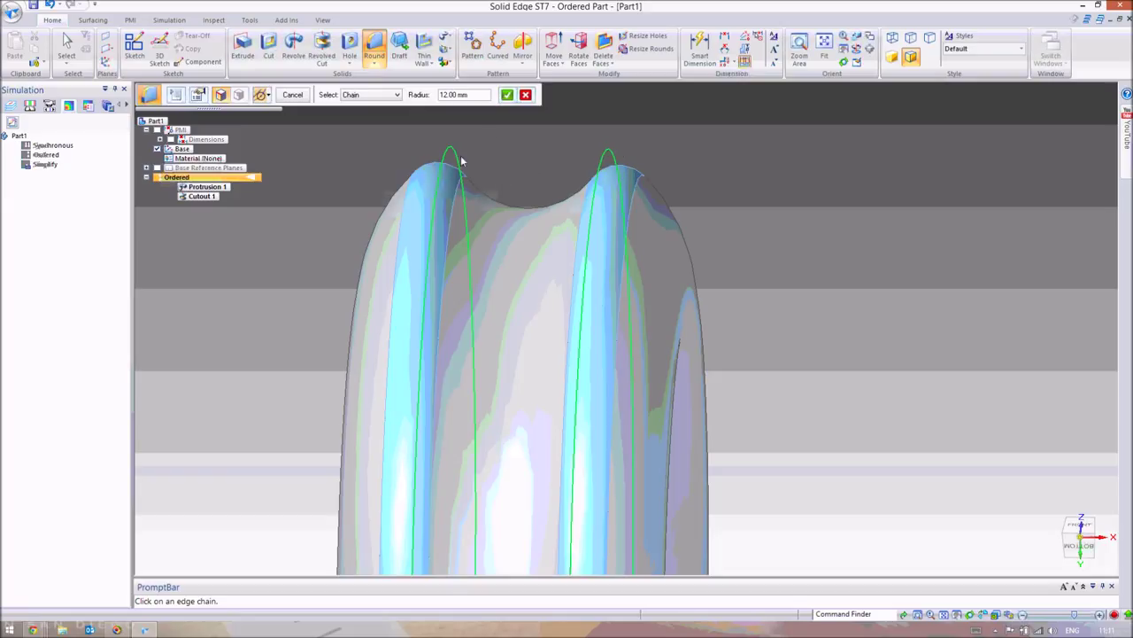
left_click(506, 94)
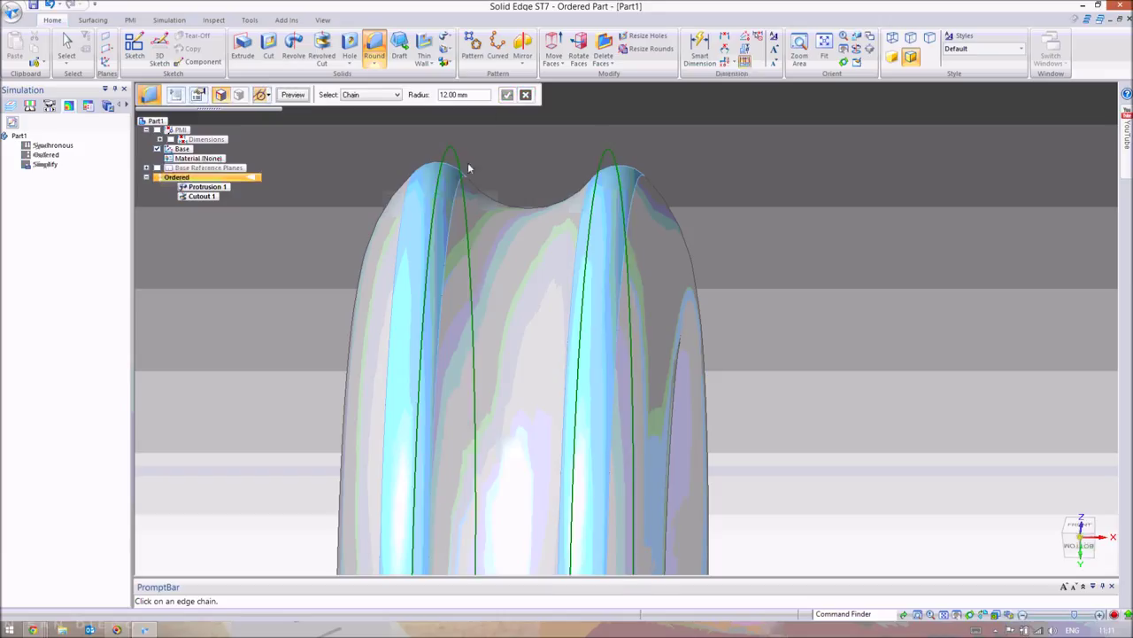
left_click(292, 95)
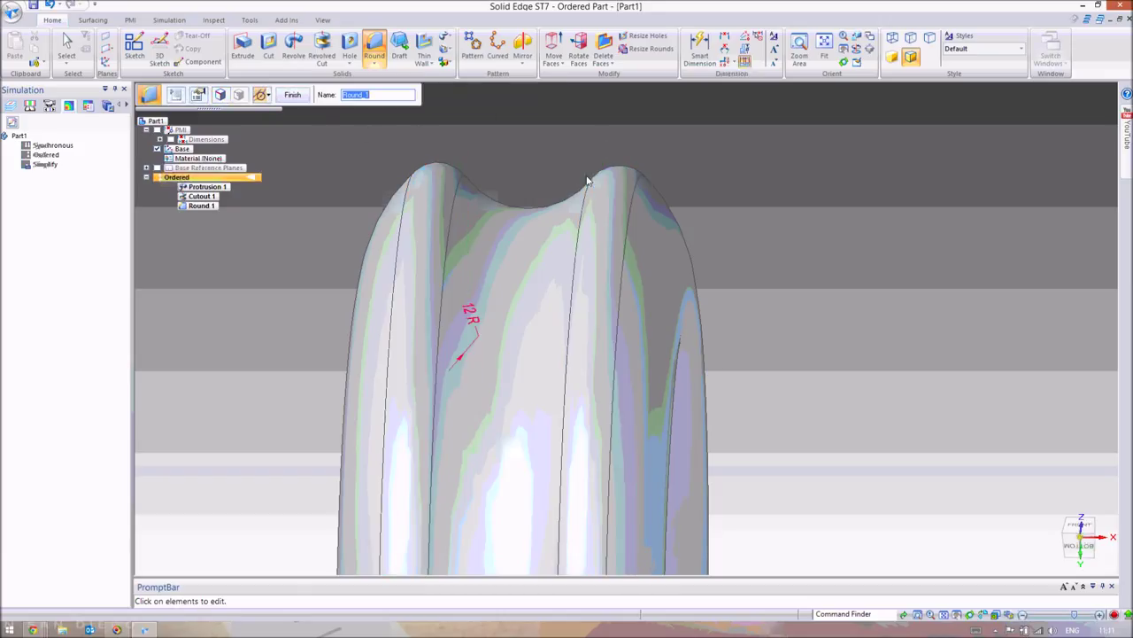
middle_click_drag(584, 189, 490, 166)
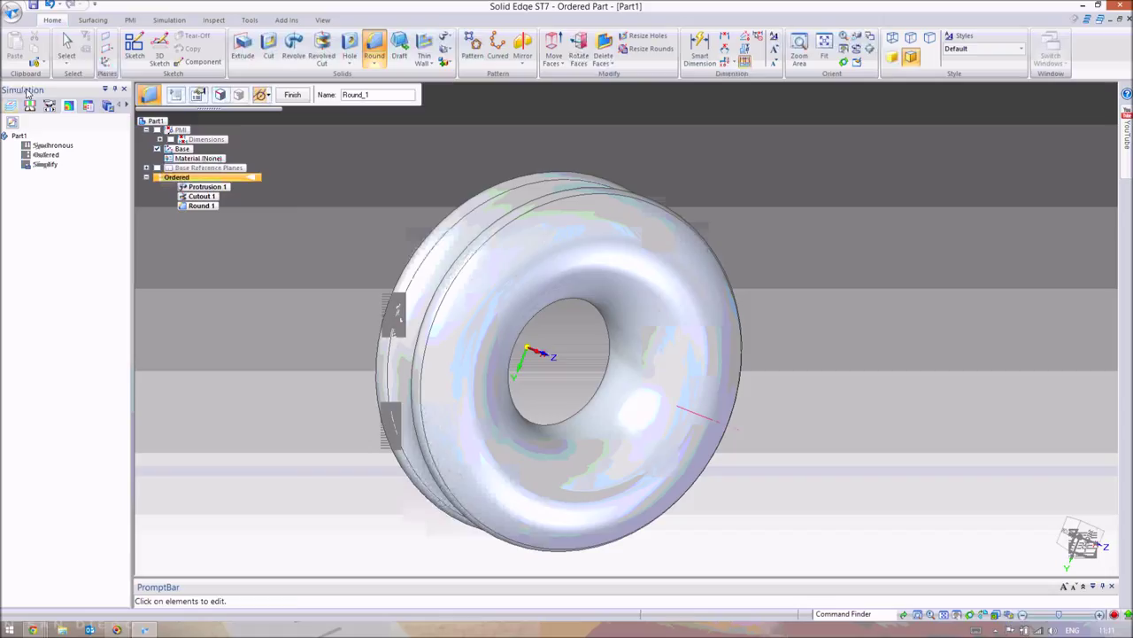
Select the protrusion, cutout and round features in turn to examine which geometry each one produces
left_click(66, 46)
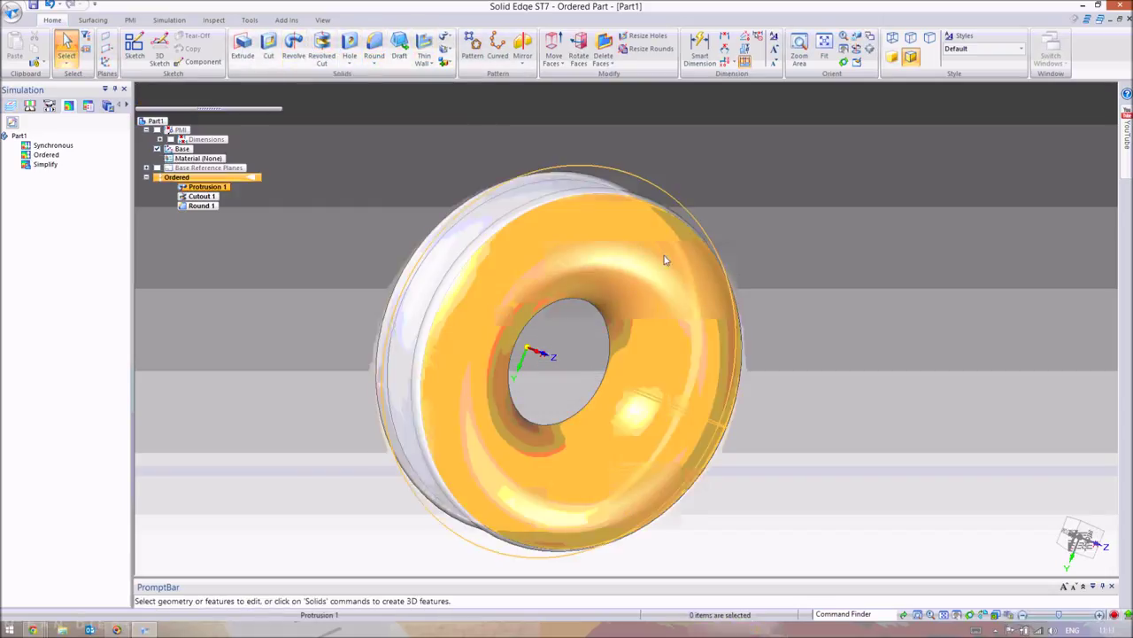
left_click(220, 188)
left_click(321, 48)
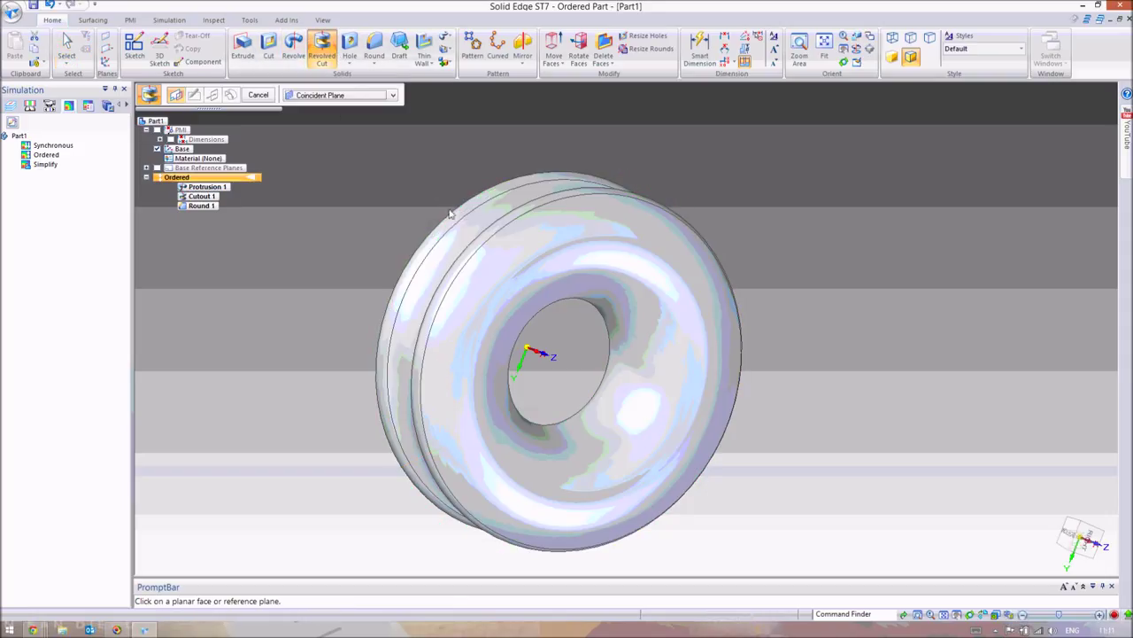
left_click(258, 95)
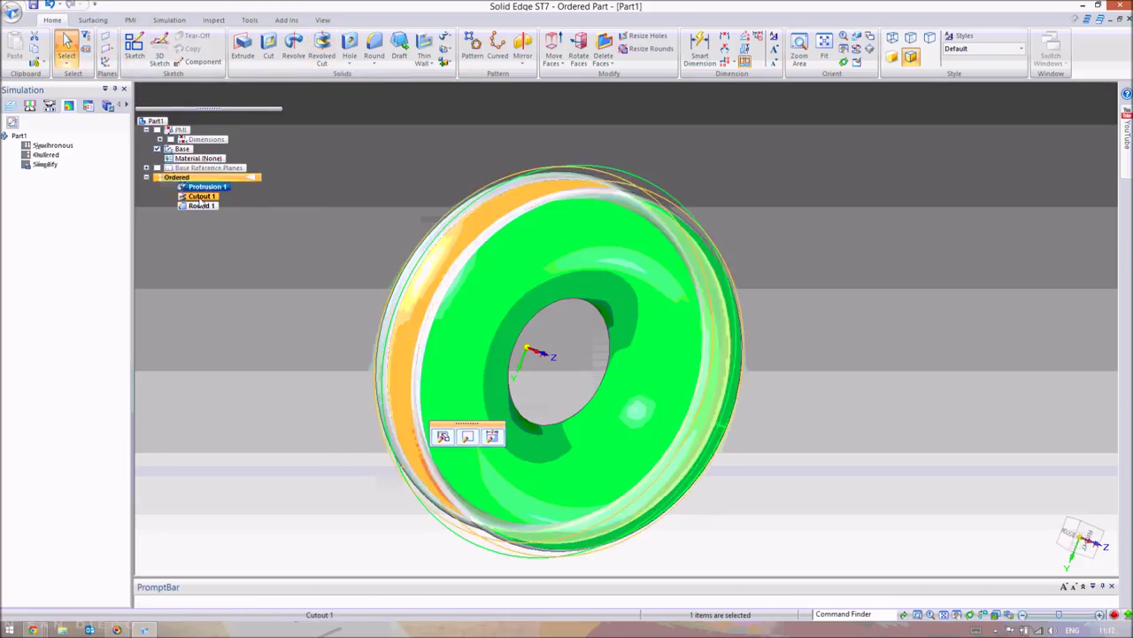
left_click(200, 197)
middle_click_drag(354, 216, 518, 218)
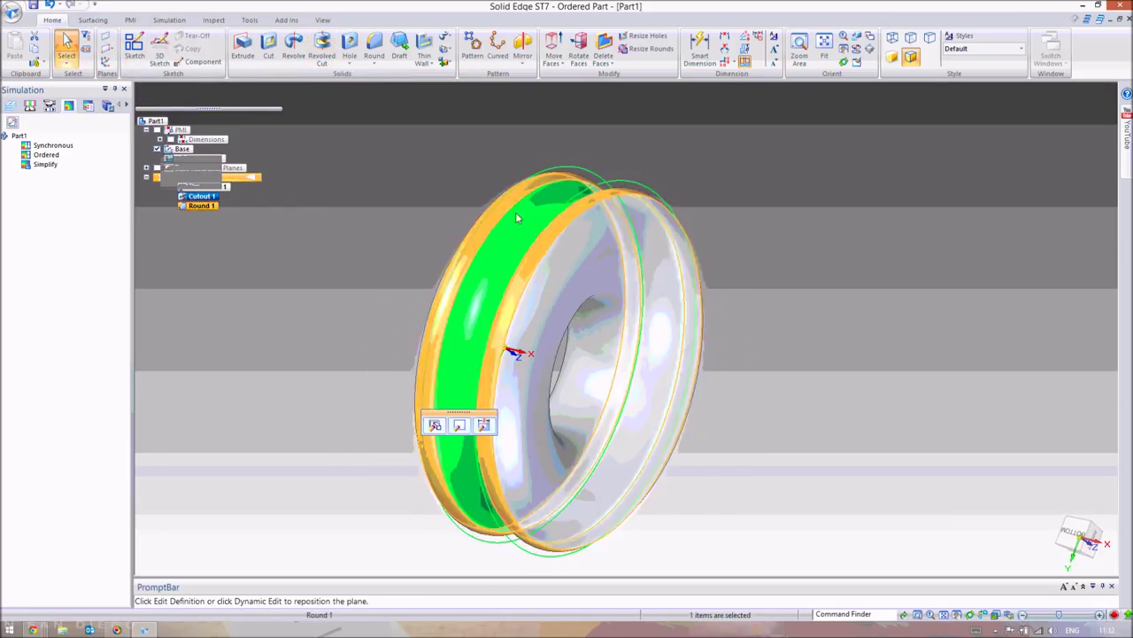
left_click(200, 206)
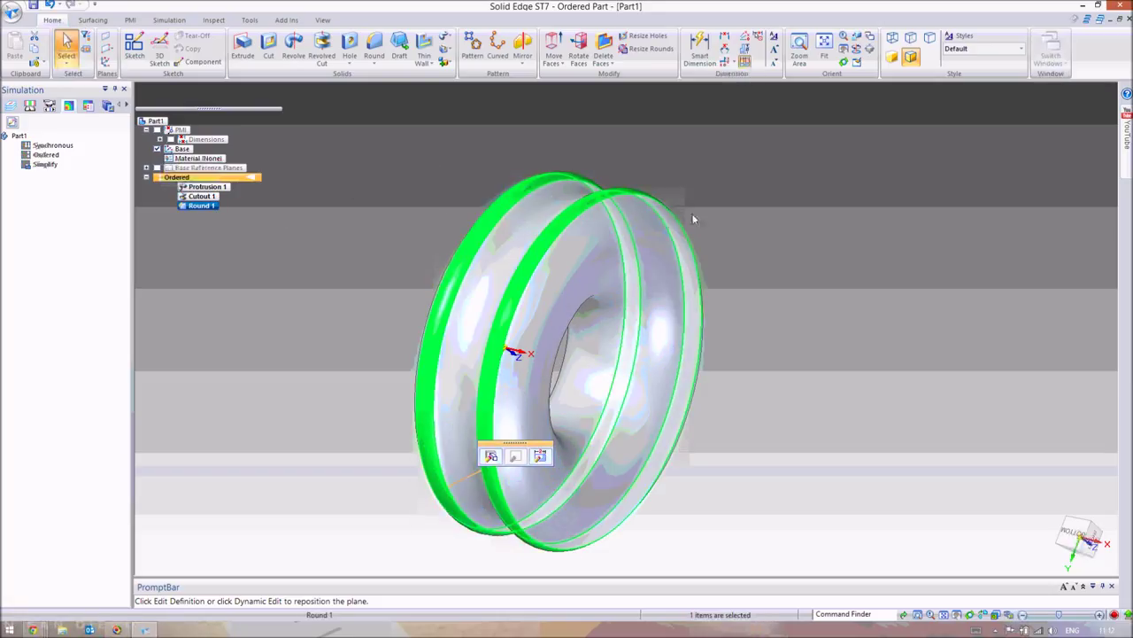
left_click(746, 212)
Delete the protrusion, cutout and round features together, clearing the ordered part
scroll(558, 243, "down", 3)
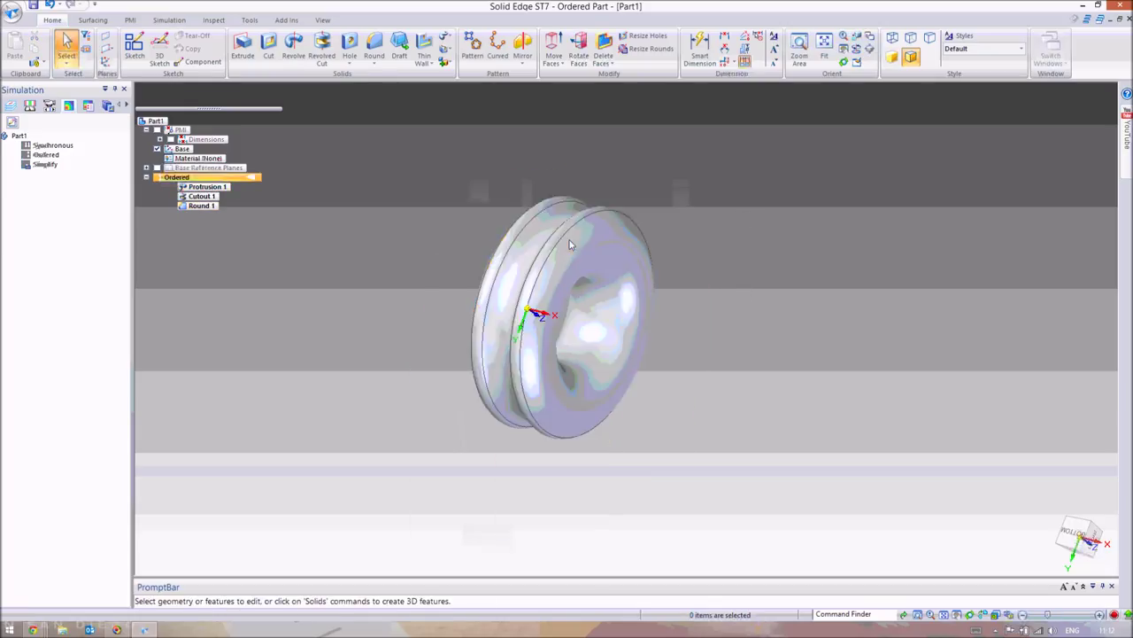
left_click_drag(392, 159, 739, 439)
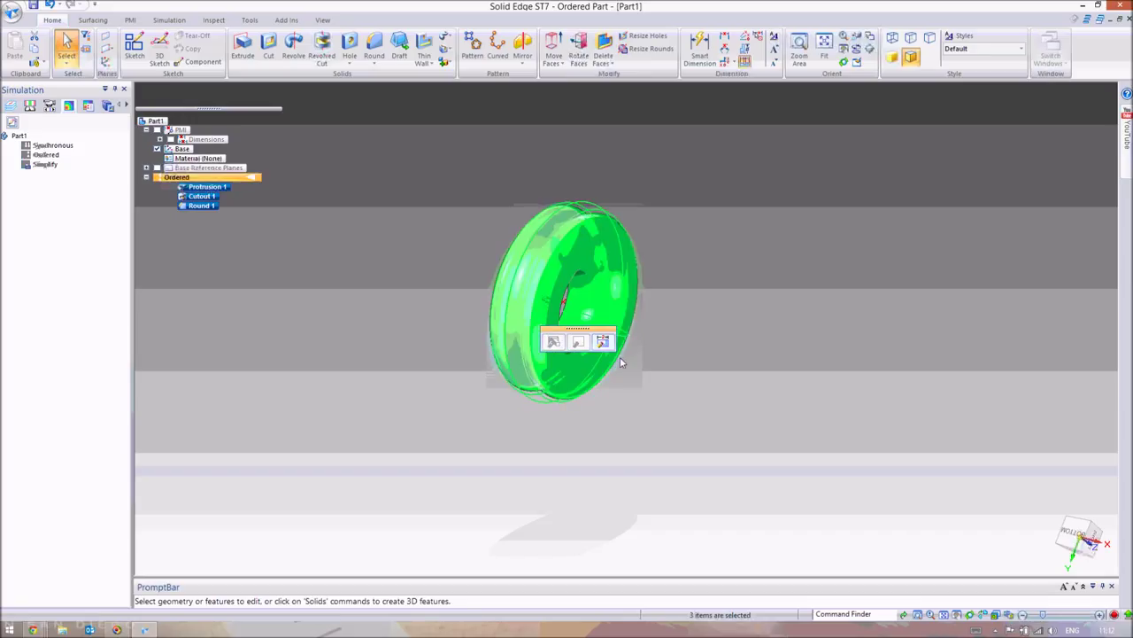
key("Delete")
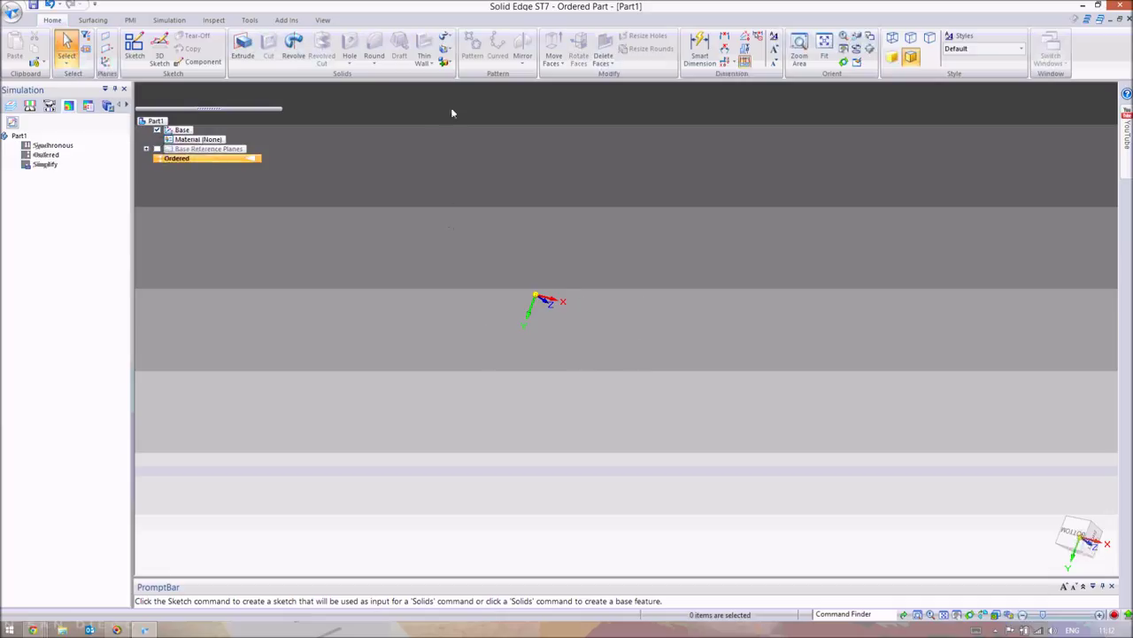
middle_click_drag(529, 235, 574, 207)
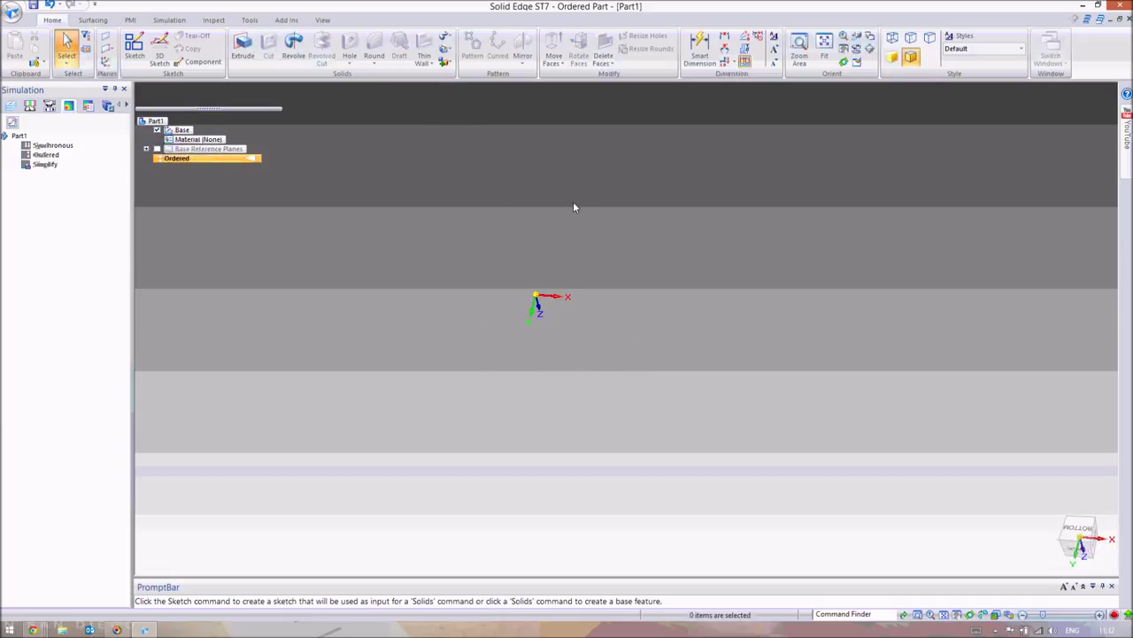
key("ctrl+f")
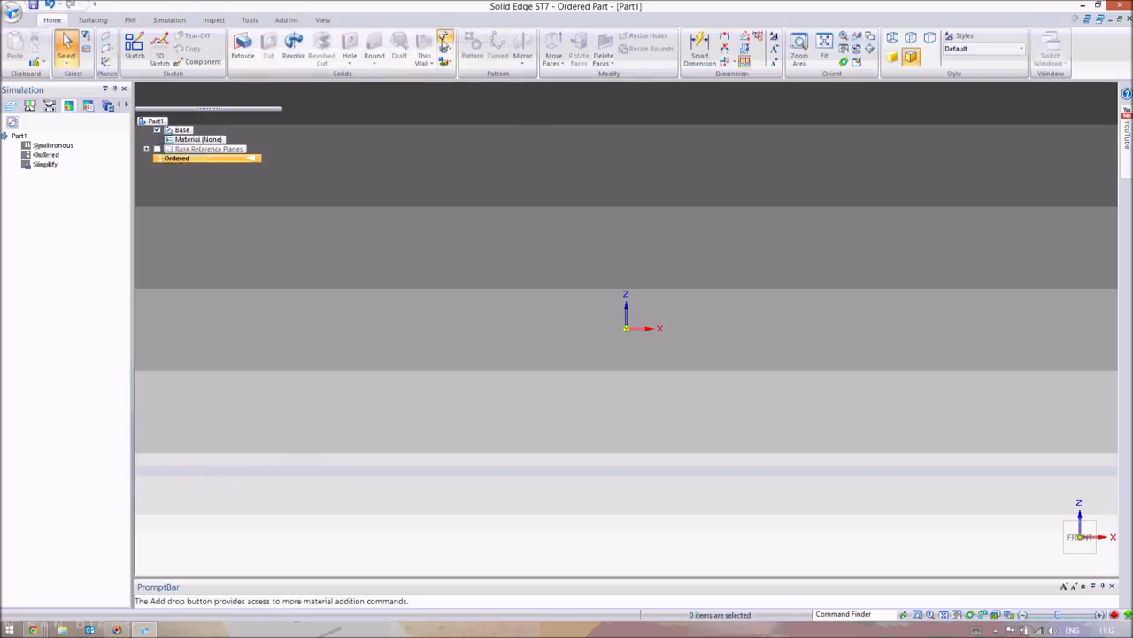
left_click(444, 40)
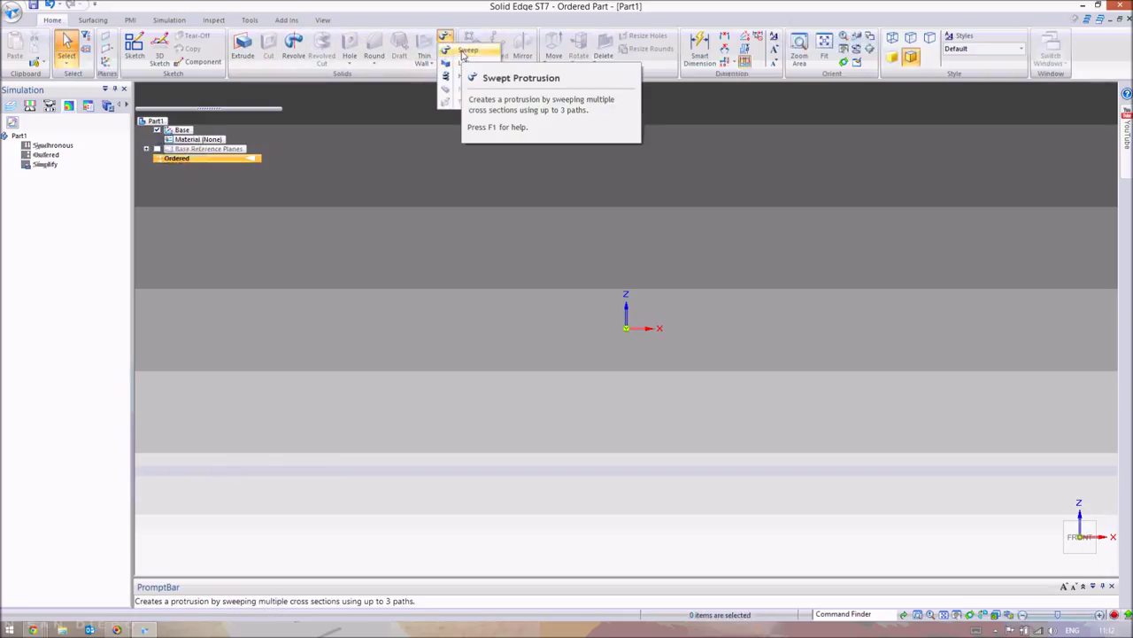
left_click(468, 23)
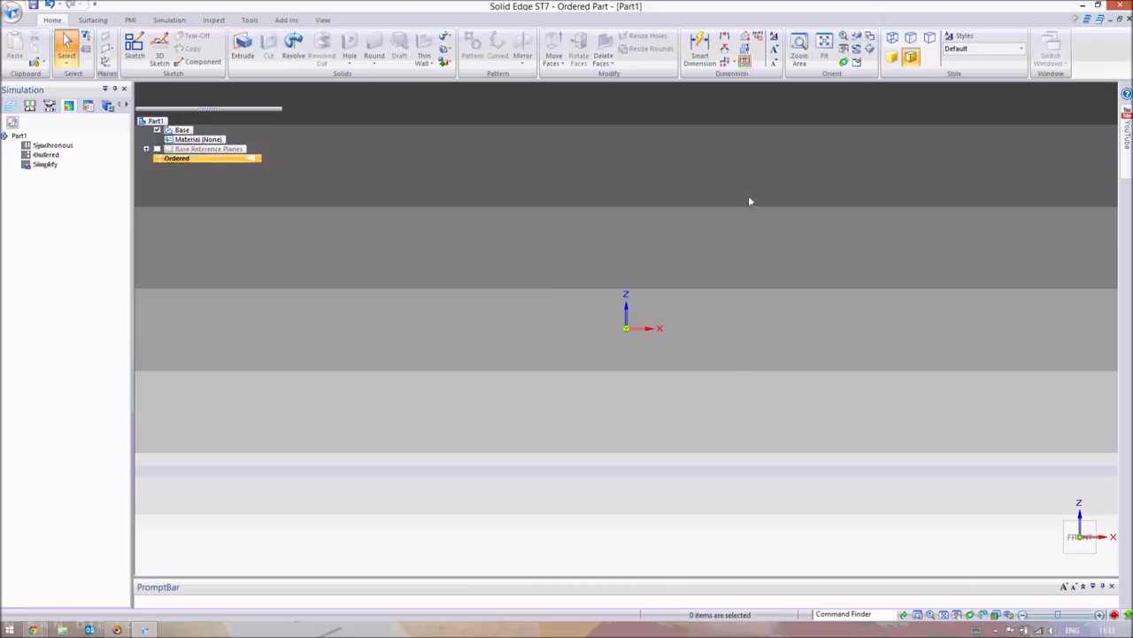
left_click(445, 39)
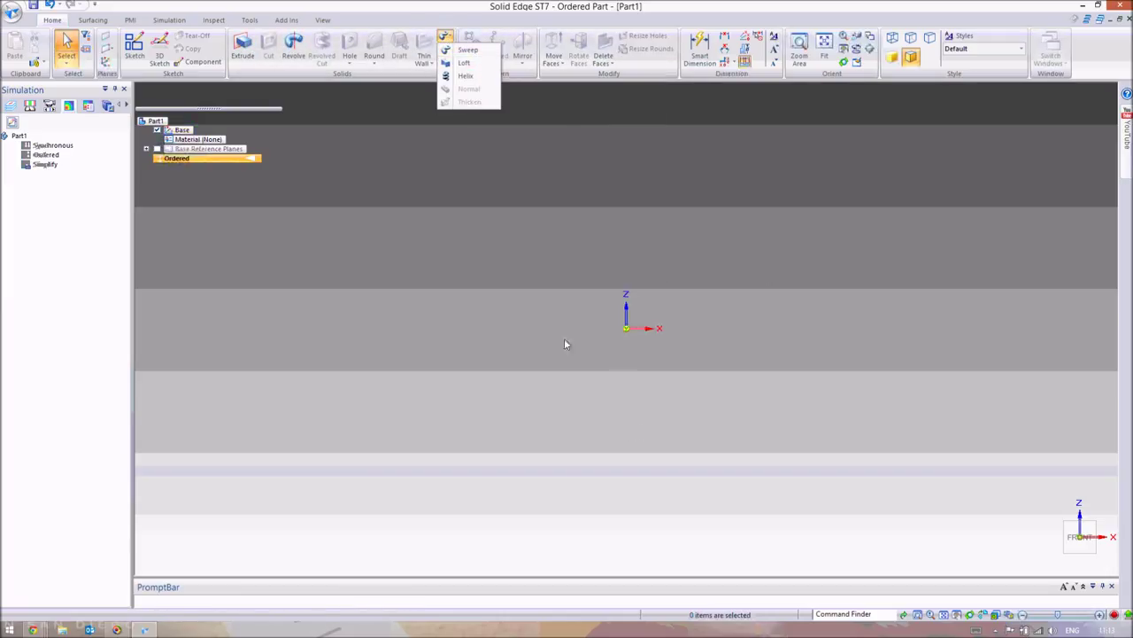
left_click(260, 81)
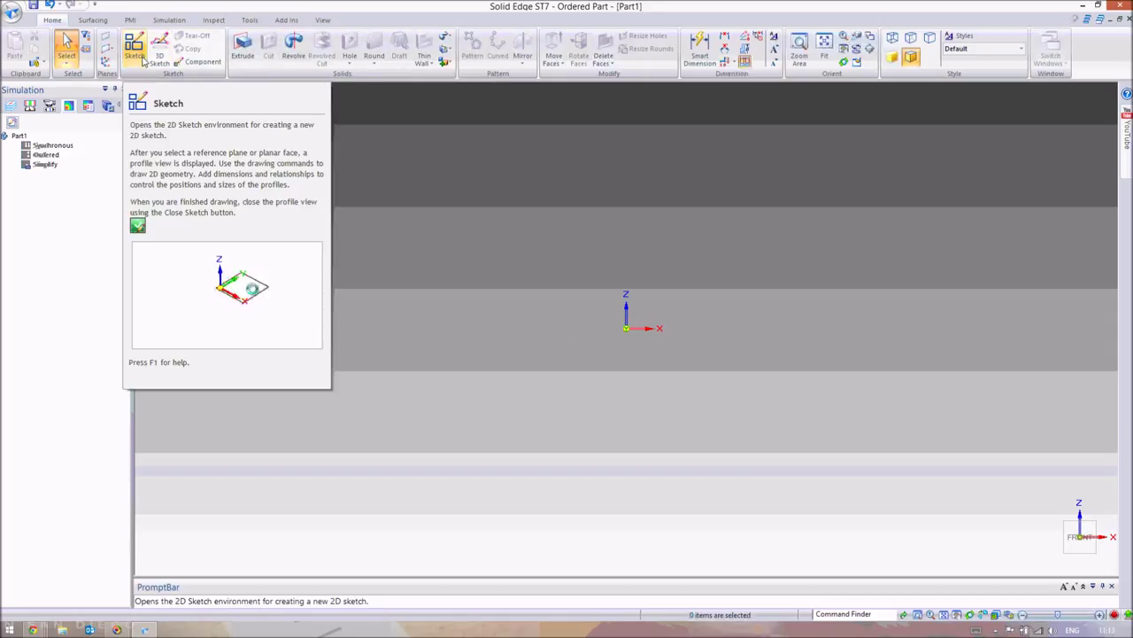
left_click(133, 54)
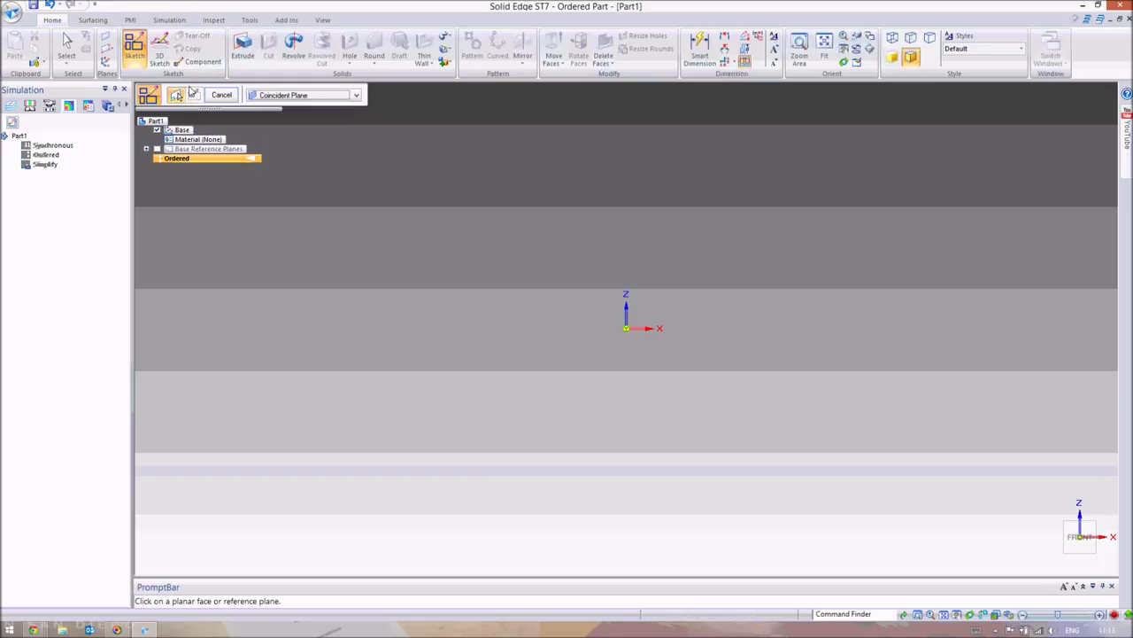
left_click(220, 95)
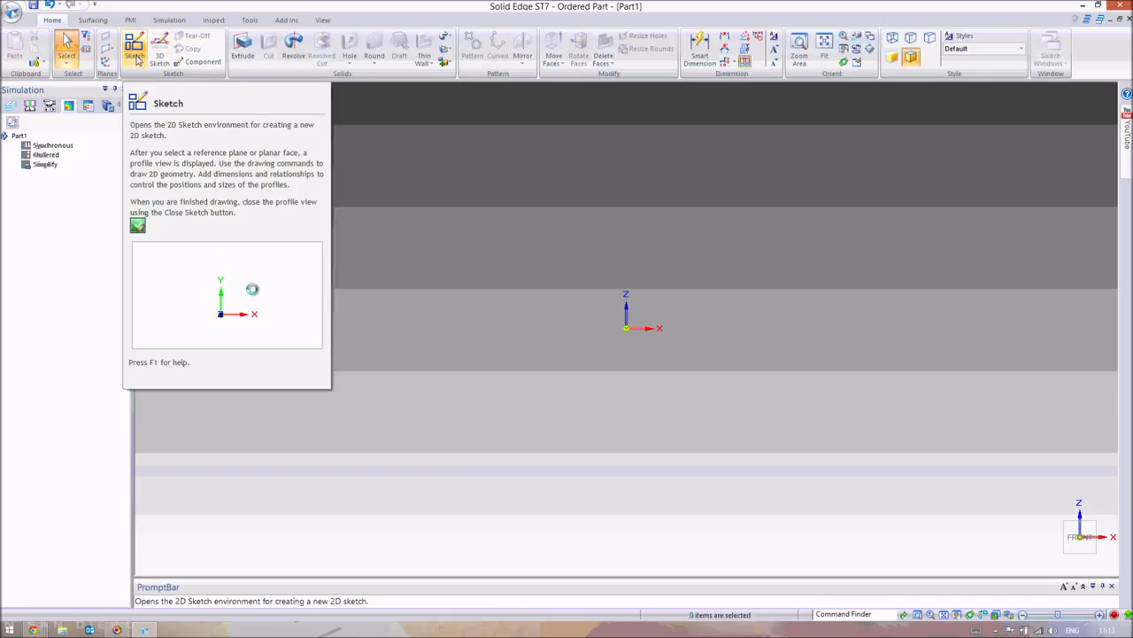
Start a new sketch on the front (XZ) base plane
left_click(135, 56)
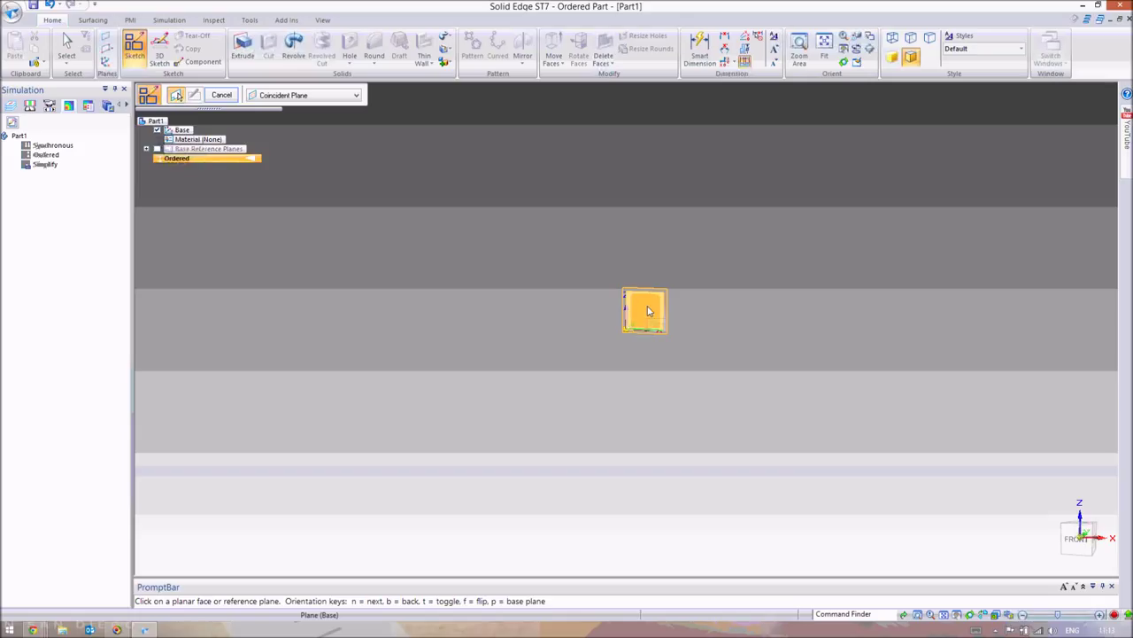
left_click(648, 311)
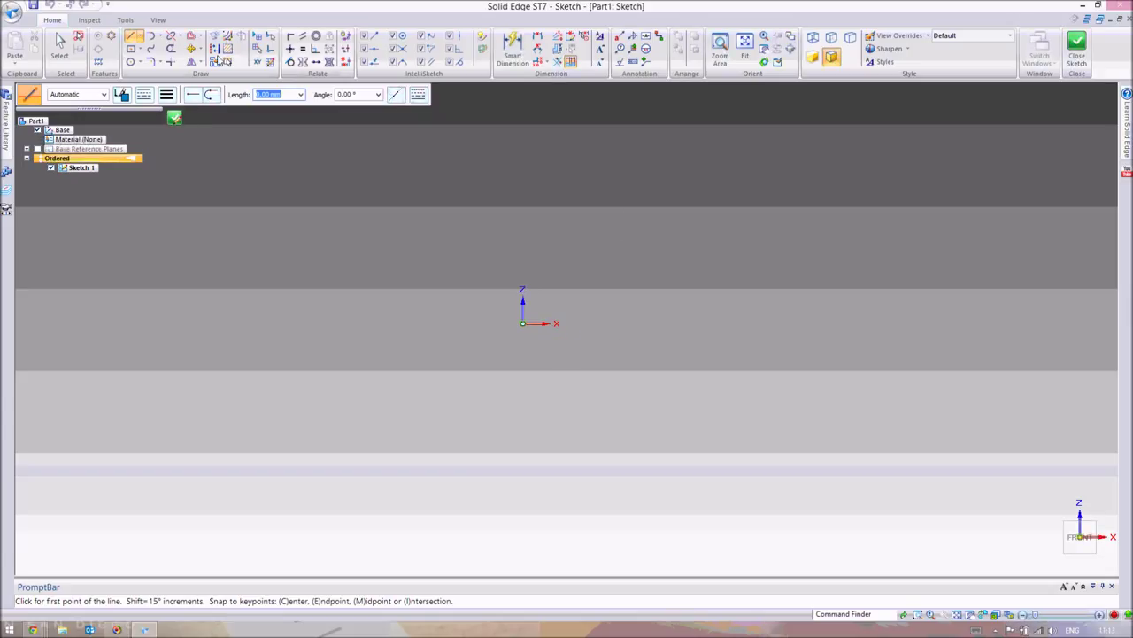
Try to draw a rectangle by 2 points from the origin, 80 mm wide and 60 mm high
left_click(139, 50)
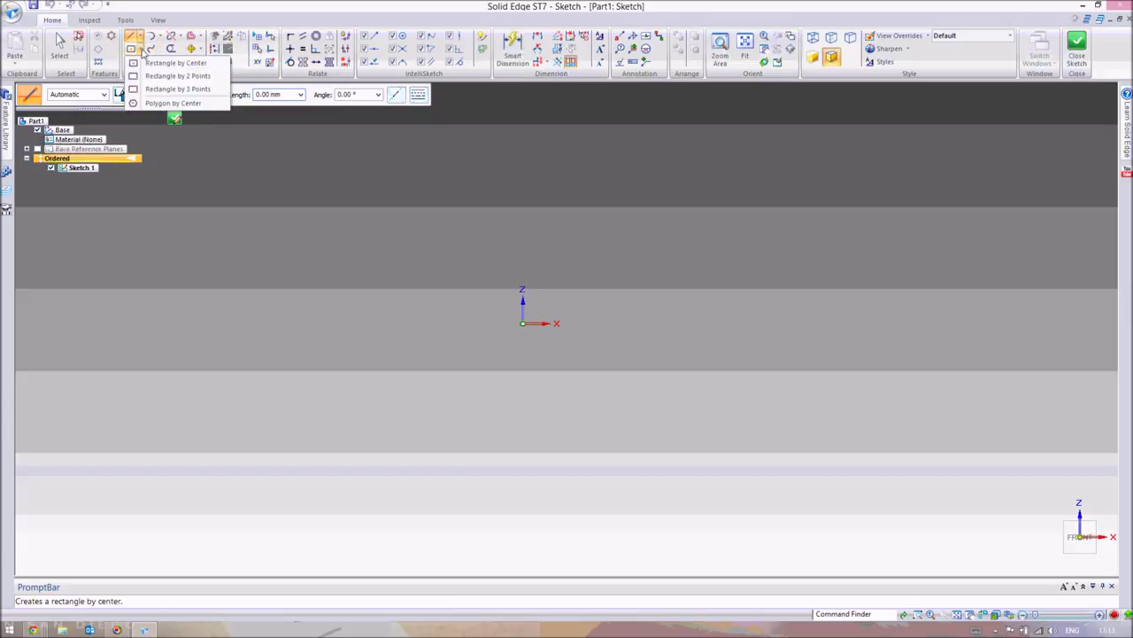
left_click(177, 75)
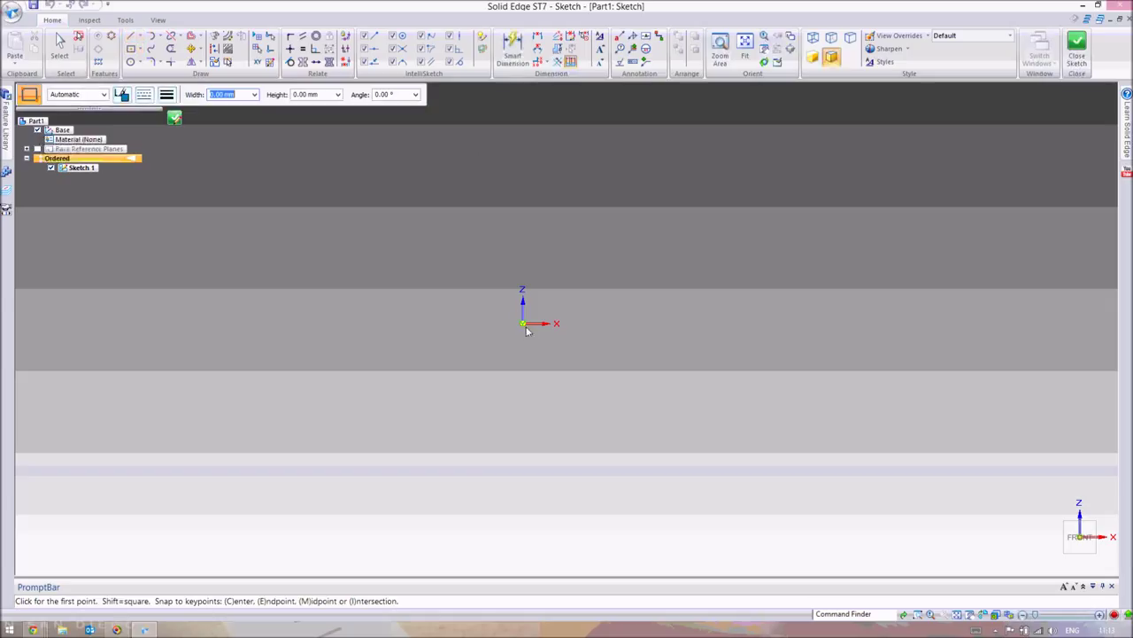
left_click(524, 324)
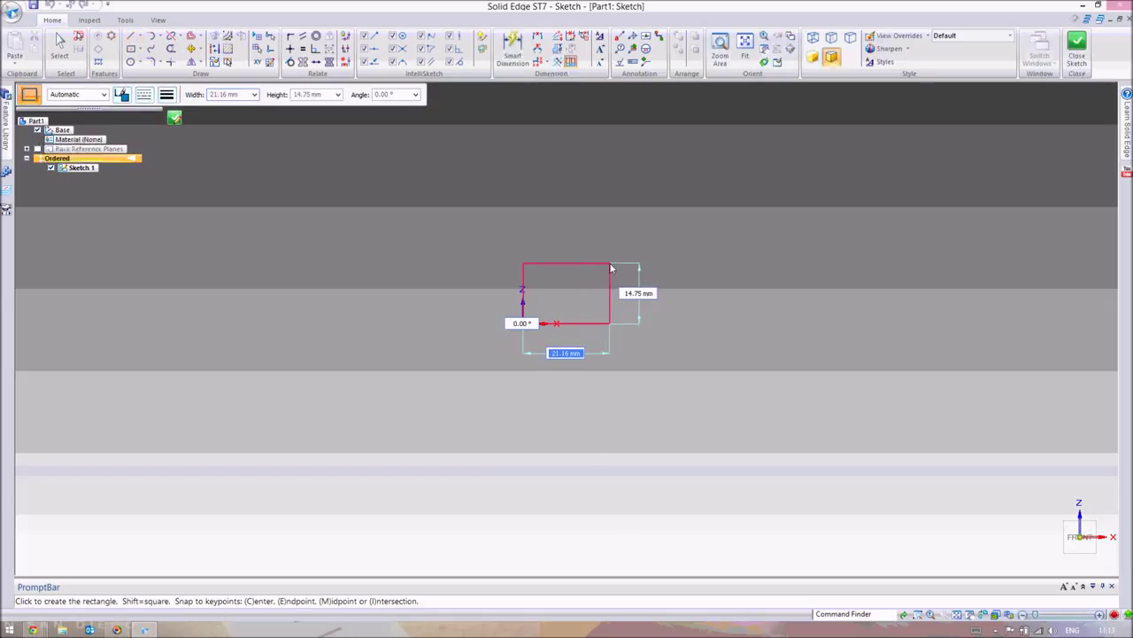
type("80")
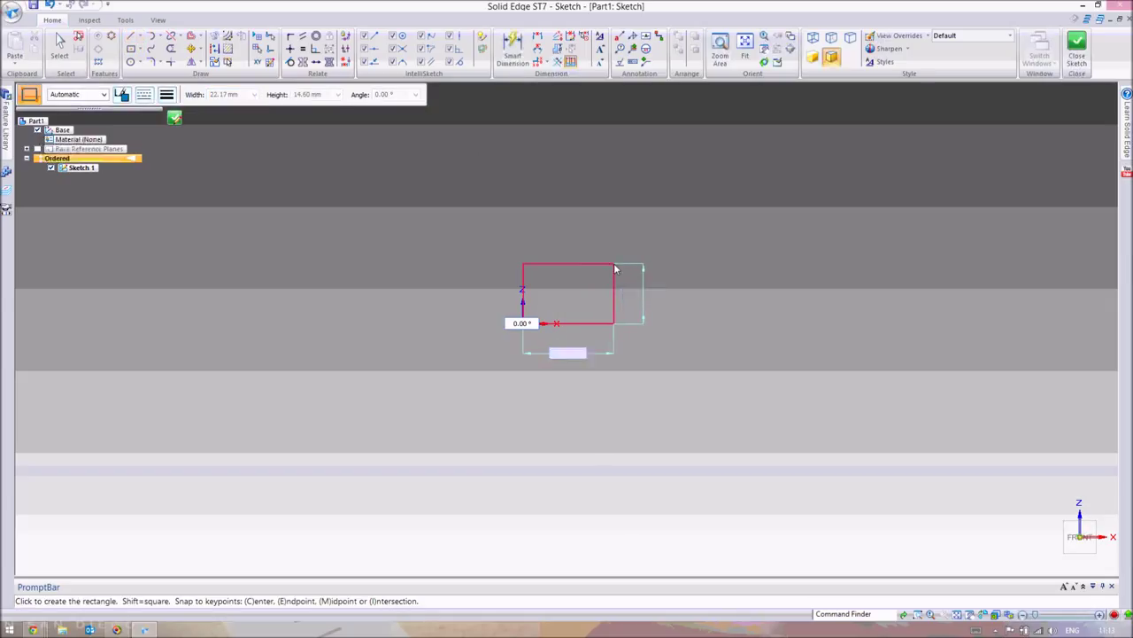
key("Tab")
type("6")
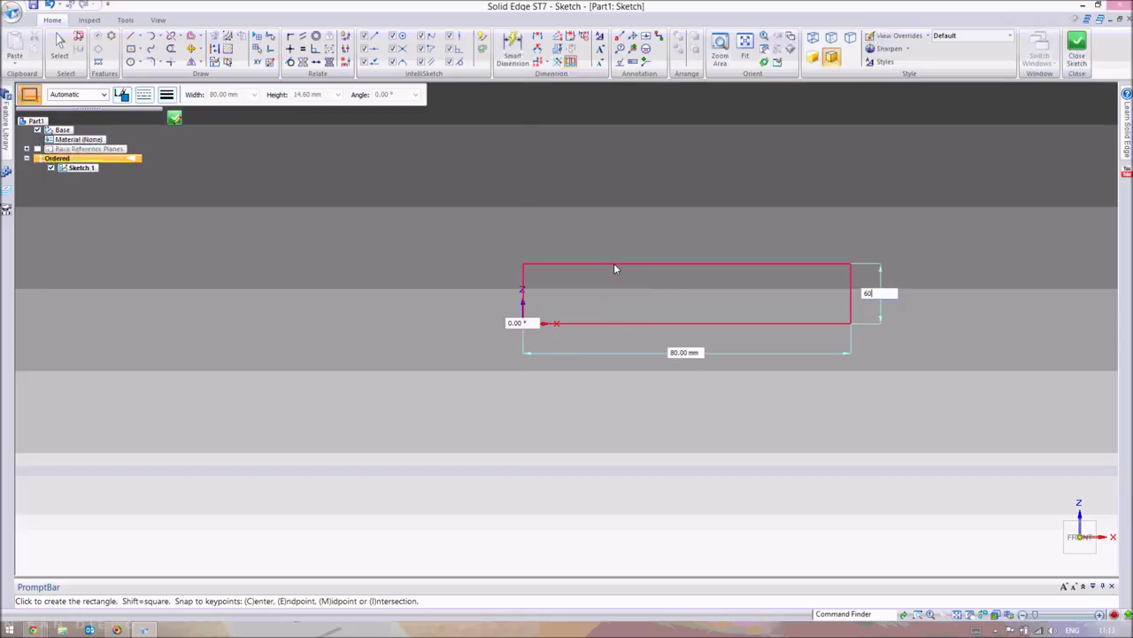
type("0")
key("Tab")
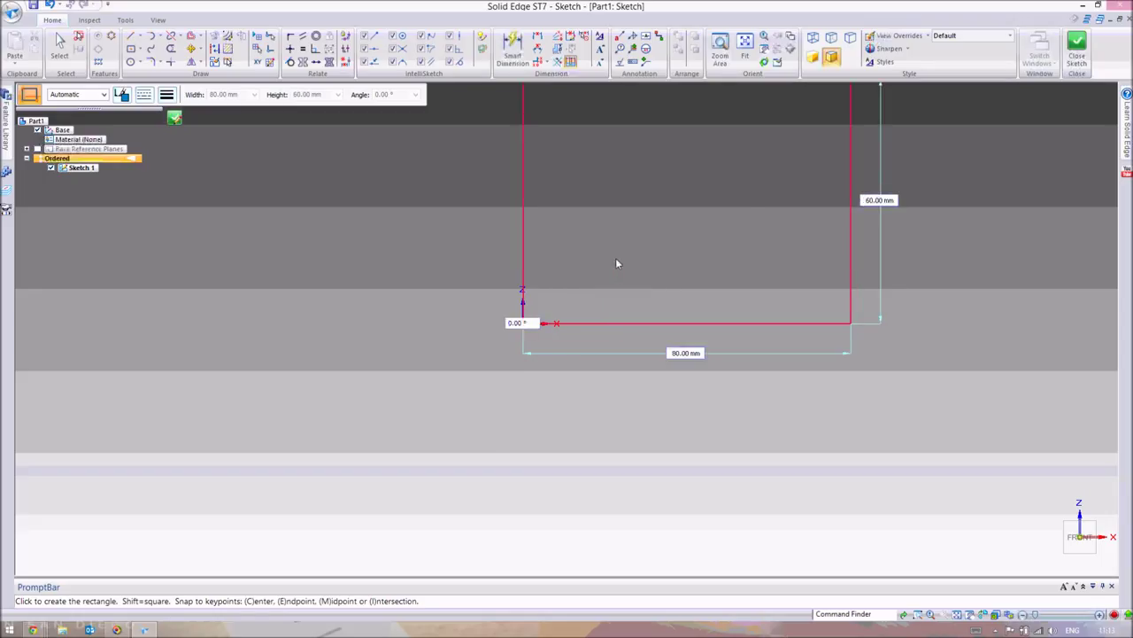
left_click(493, 431)
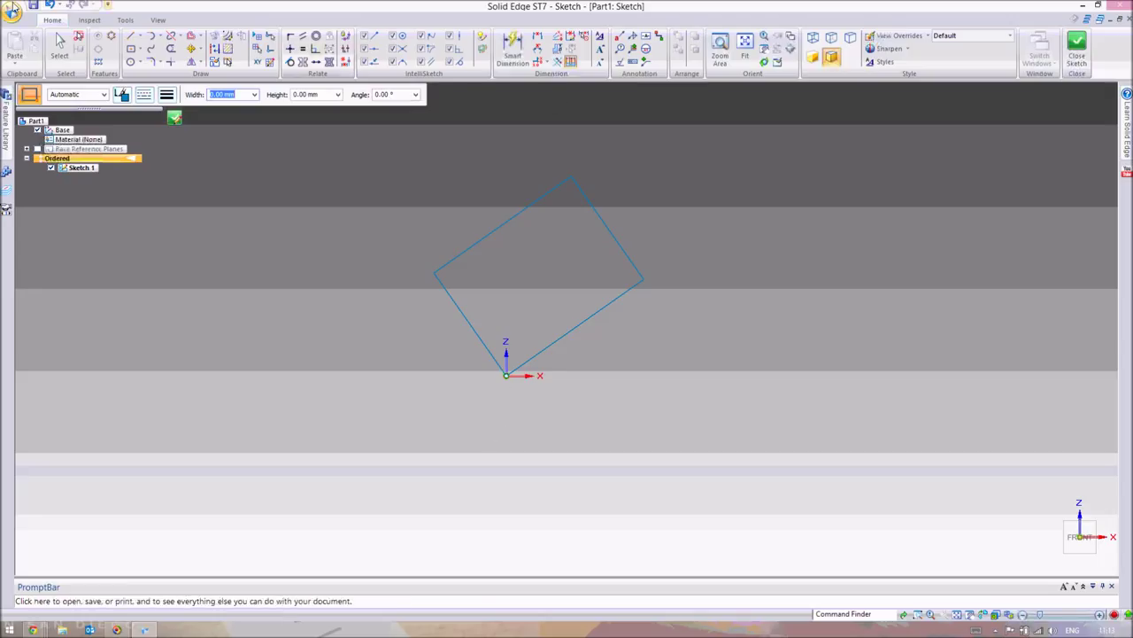
Delete the tilted rectangle from the sketch
left_click(60, 41)
key("ctrl+a")
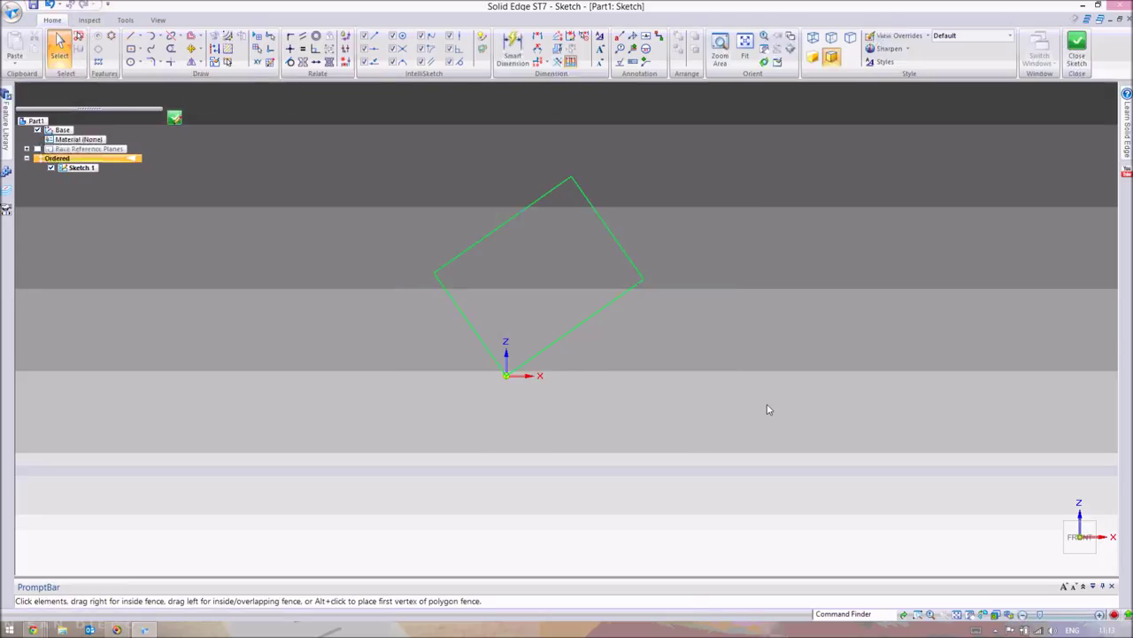
key("Delete")
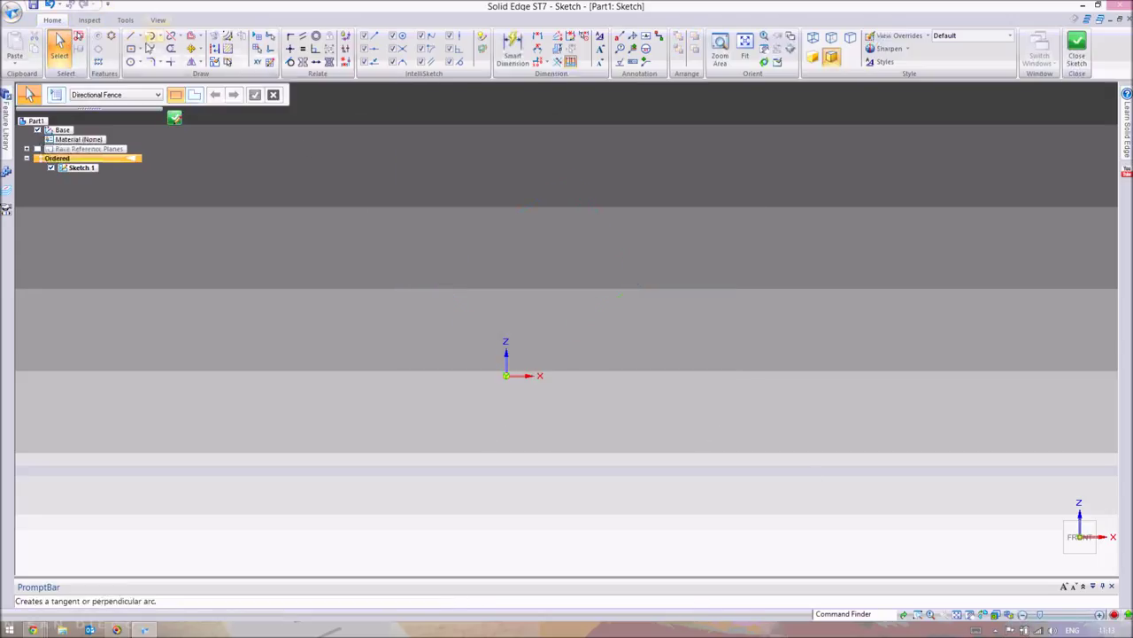
Draw a rectangle by 2 points from the origin, 80 mm wide and 60 mm high at an angle of 0°
left_click(140, 48)
left_click(164, 77)
left_click_drag(624, 349, 624, 349)
type("80")
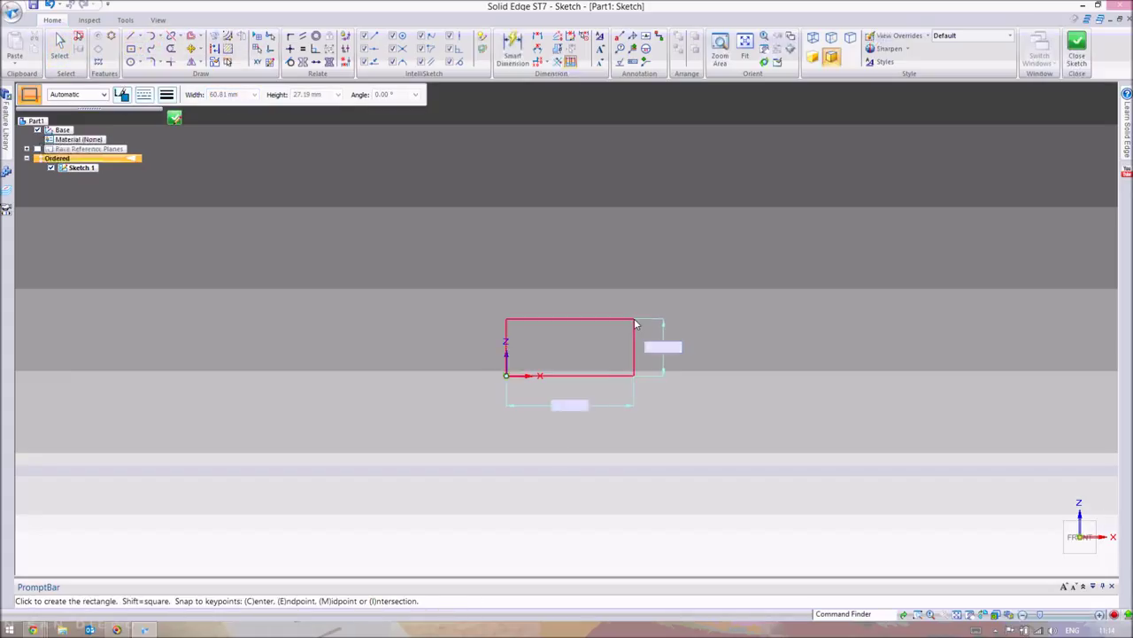
key("Tab")
type("60")
key("Tab")
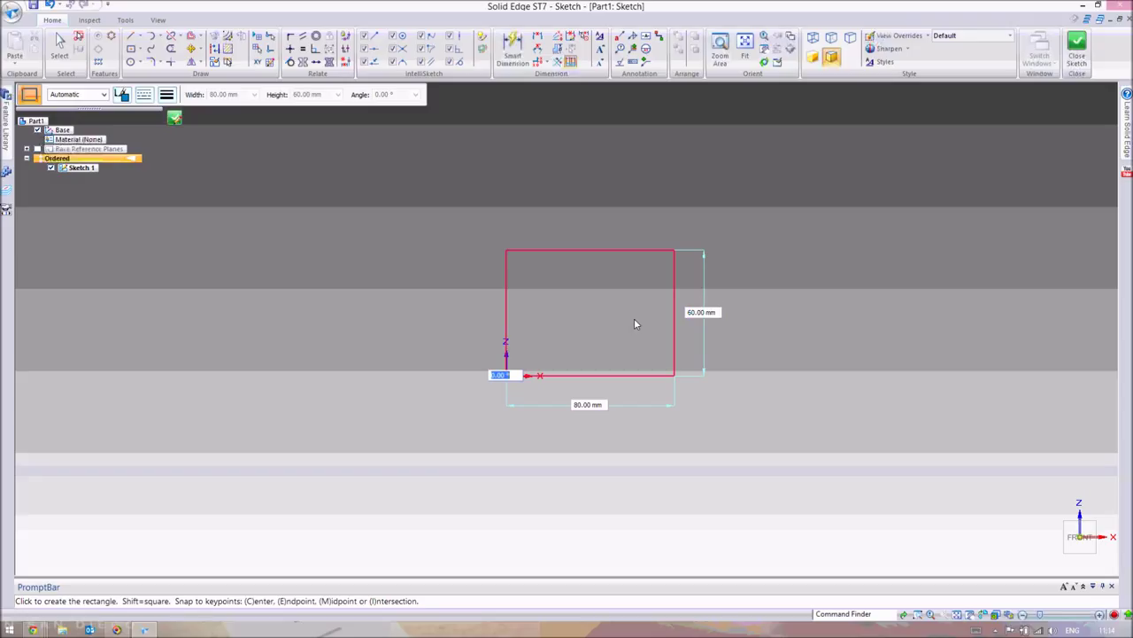
key("Return")
mouse_move(754, 286)
middle_mouse_down()
mouse_move(691, 296)
mouse_move(699, 309)
mouse_move(641, 225)
middle_mouse_up()
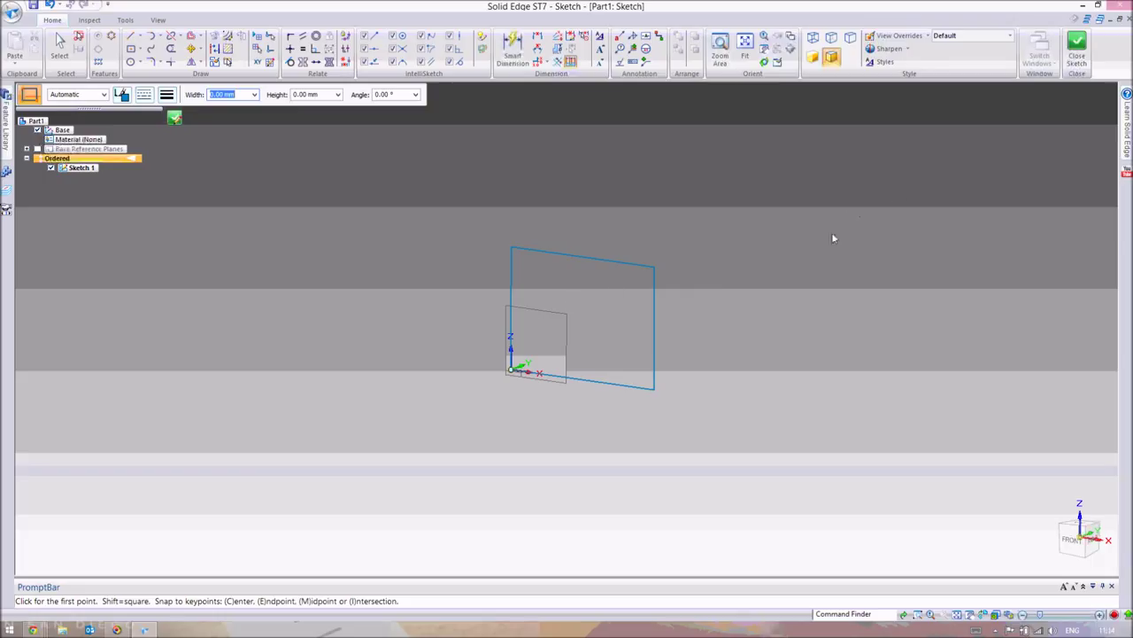
key("Escape")
mouse_move(661, 337)
middle_mouse_down()
mouse_move(654, 296)
mouse_move(537, 329)
middle_mouse_up()
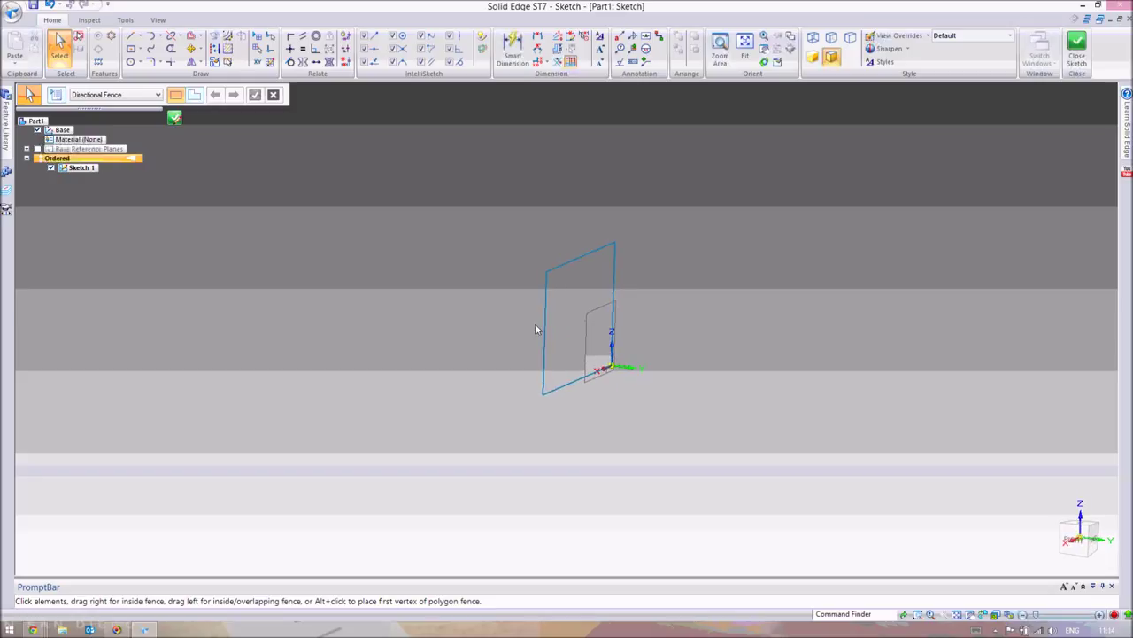
mouse_move(618, 367)
middle_mouse_down()
mouse_move(665, 354)
mouse_move(586, 379)
middle_mouse_up()
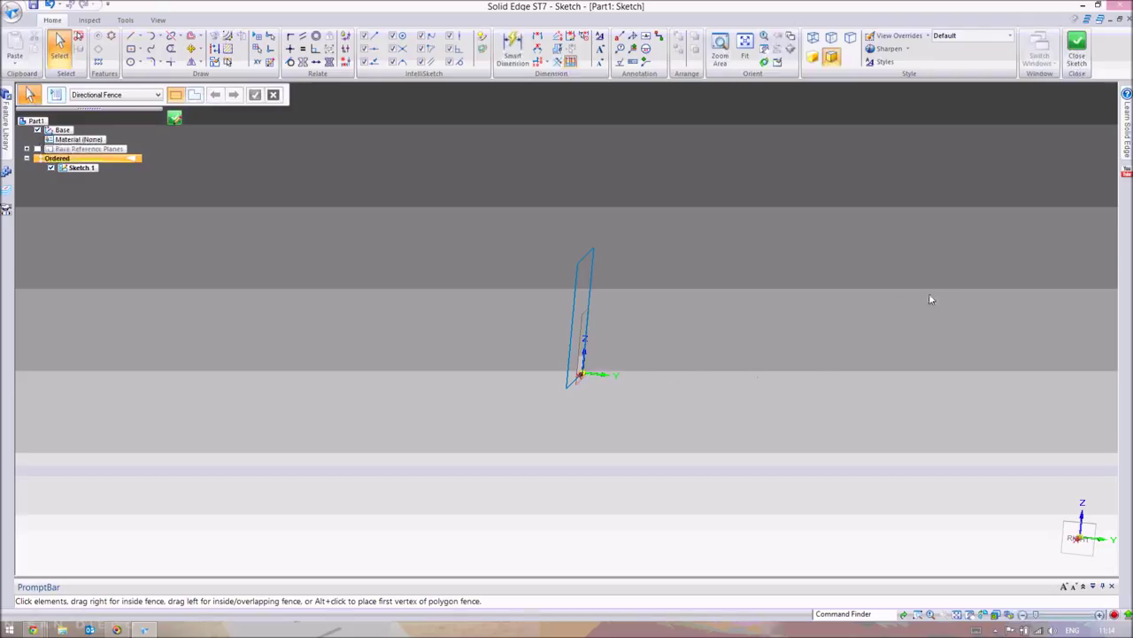
mouse_move(635, 363)
middle_mouse_down()
mouse_move(713, 357)
mouse_move(617, 363)
middle_mouse_up()
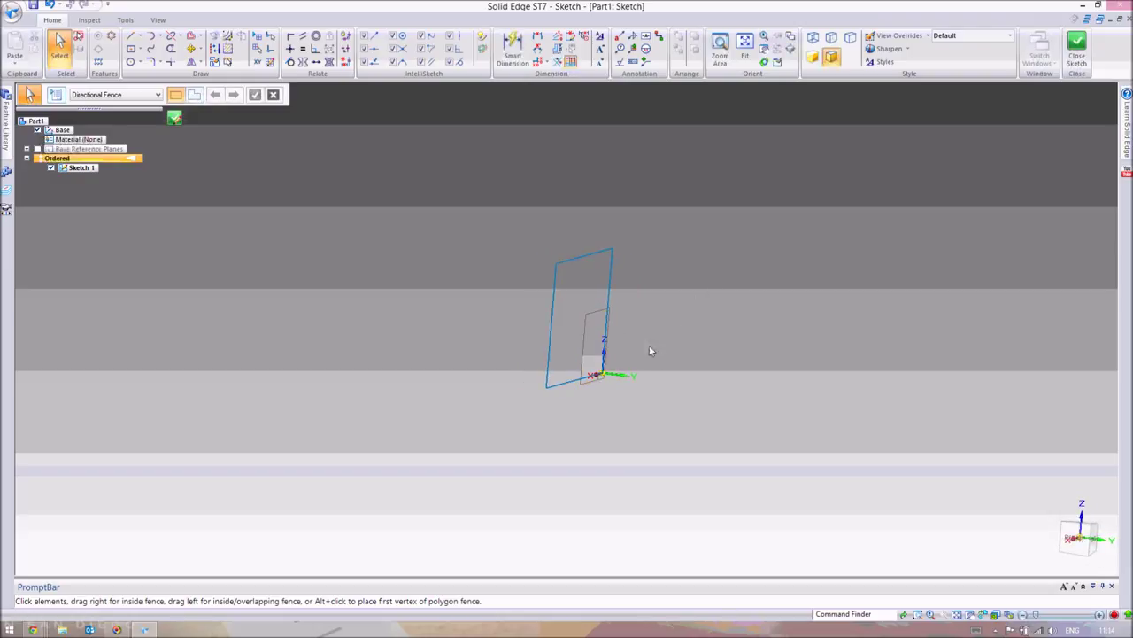
mouse_move(665, 375)
middle_mouse_down()
mouse_move(713, 354)
mouse_move(696, 367)
mouse_move(764, 395)
mouse_move(704, 392)
middle_mouse_up()
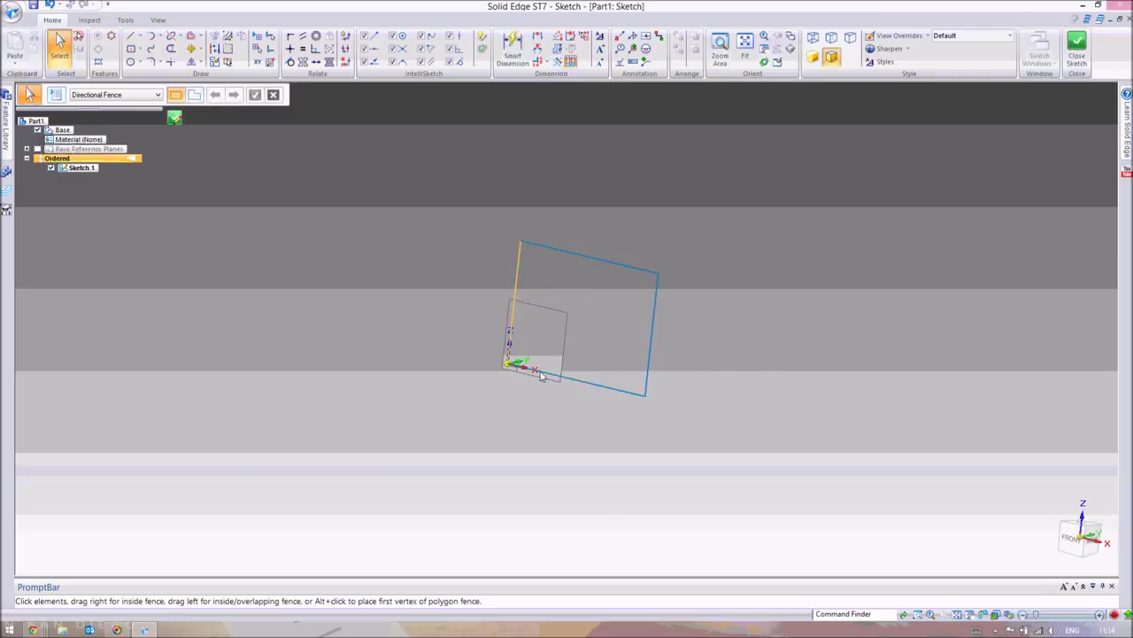
middle_click_drag(556, 367, 518, 370)
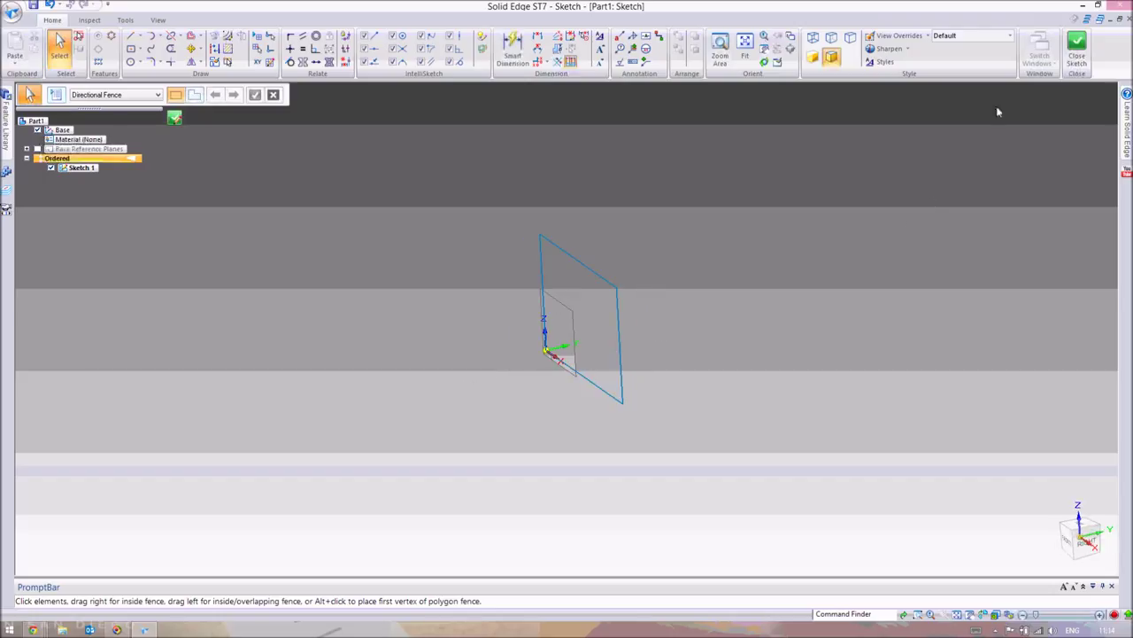
Finish the rectangle sketch and start a new sketch on the right (YZ) base plane
left_click(1084, 48)
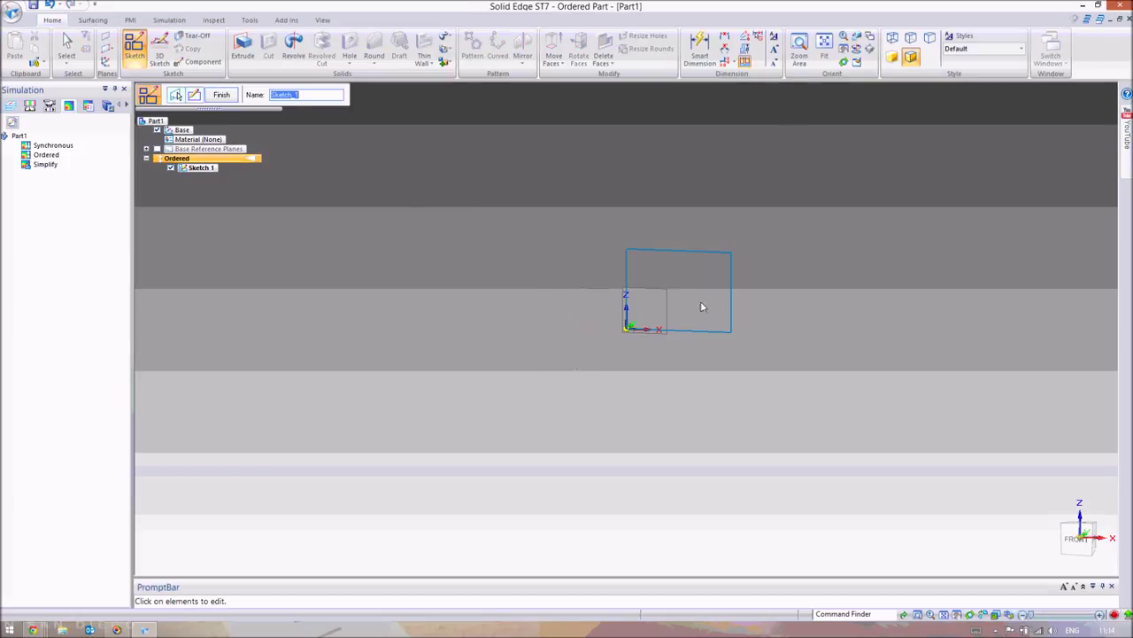
left_click(226, 94)
mouse_move(636, 306)
middle_mouse_down()
mouse_move(606, 275)
mouse_move(567, 305)
mouse_move(694, 259)
mouse_move(693, 271)
mouse_move(573, 253)
middle_mouse_up()
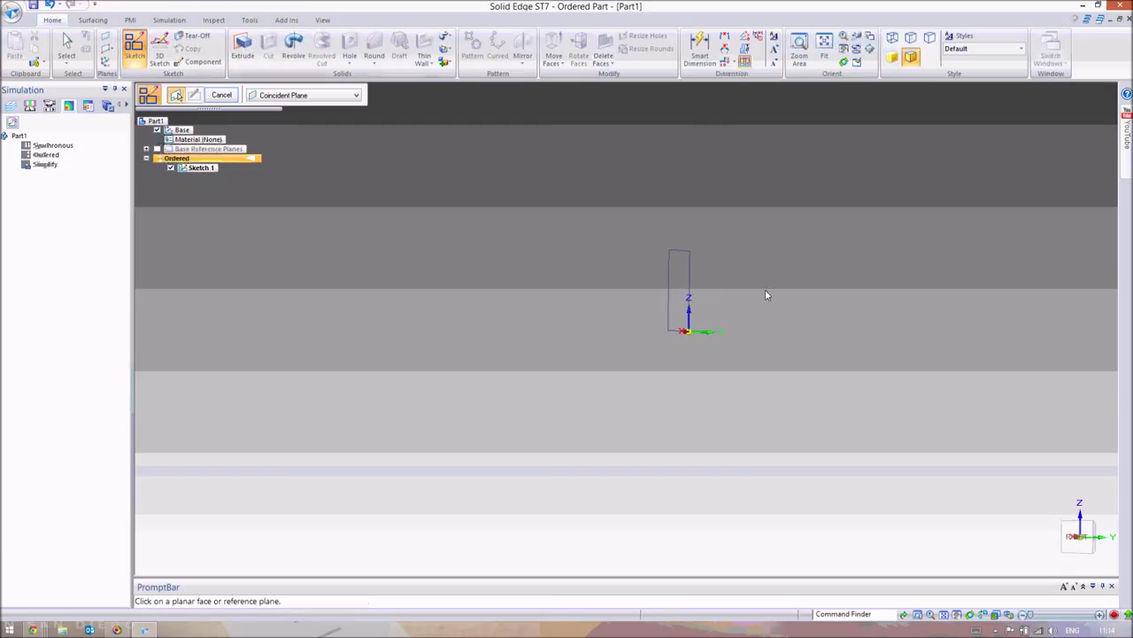
left_click(707, 314)
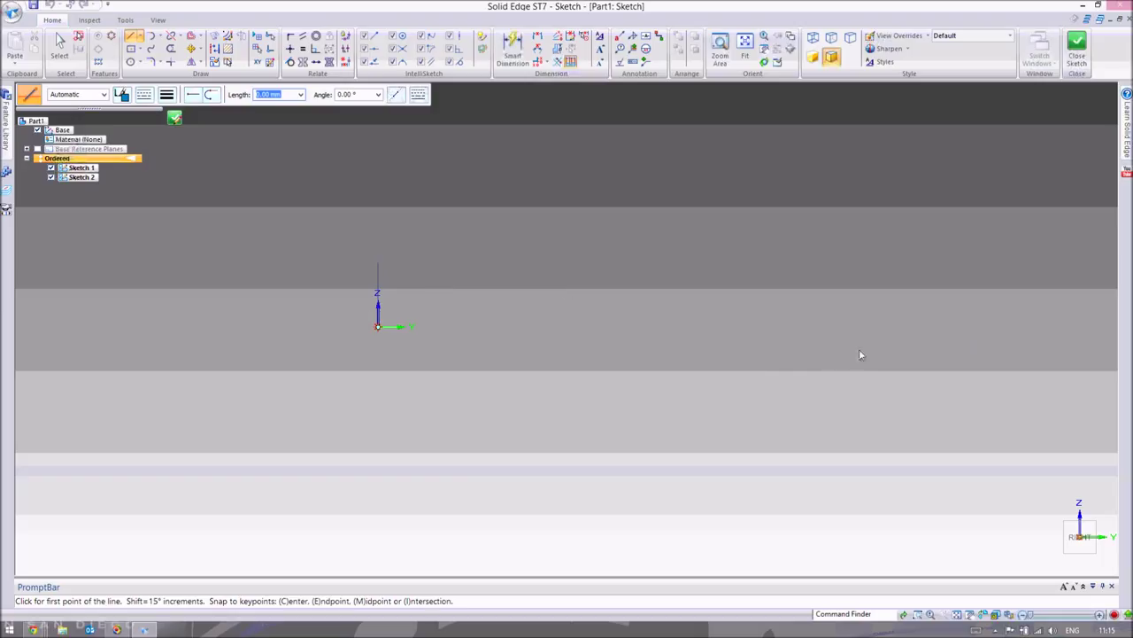
Draw a wavy open curve from the origin along the Y direction, dipping below the Y axis and rising again at its end
left_click(151, 50)
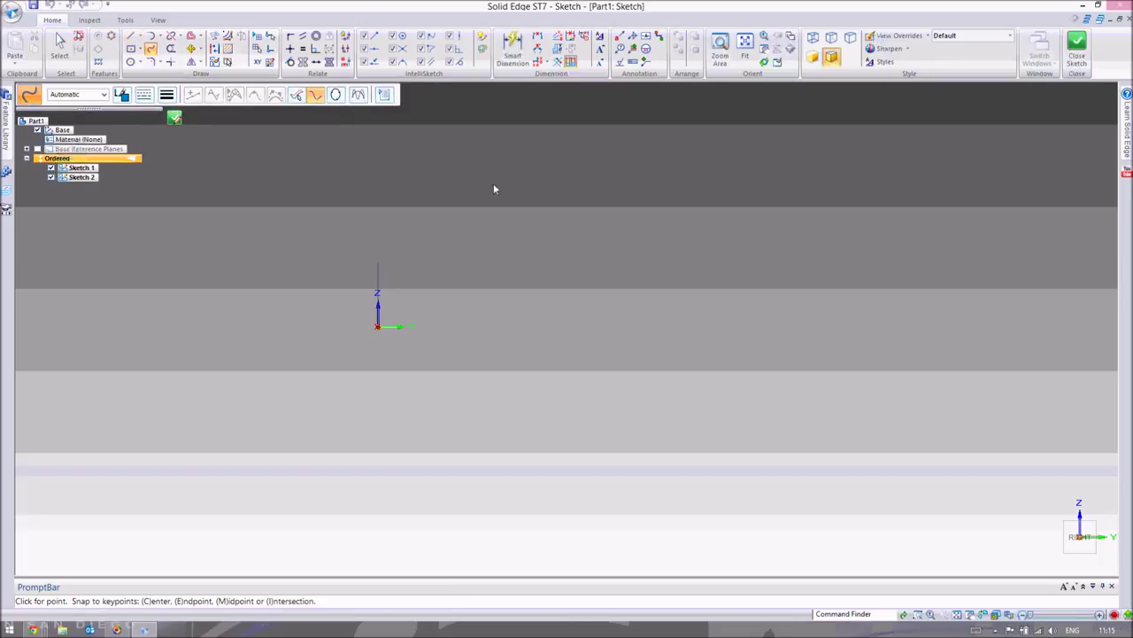
left_click(378, 328)
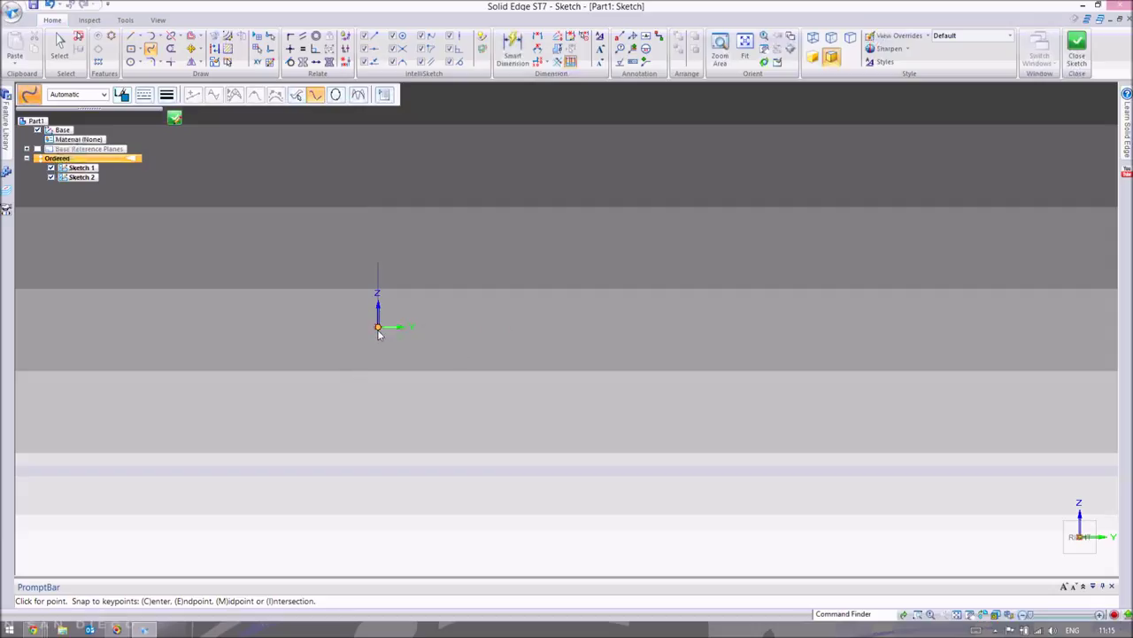
middle_click_drag(482, 348, 415, 343)
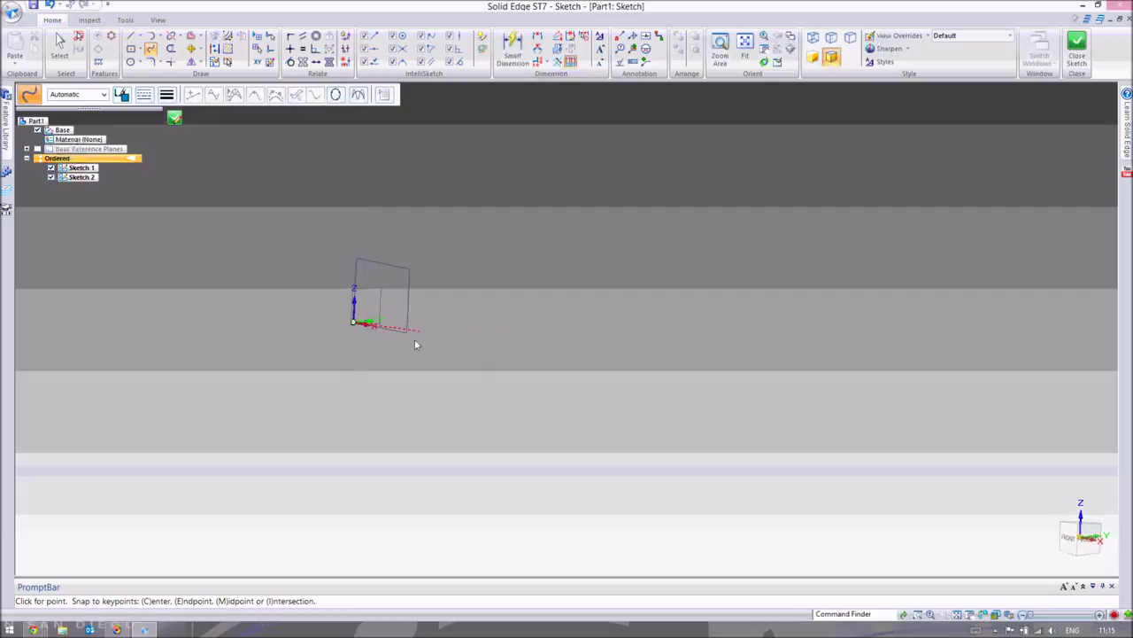
middle_click_drag(351, 322, 356, 321)
middle_click_drag(440, 367, 380, 357)
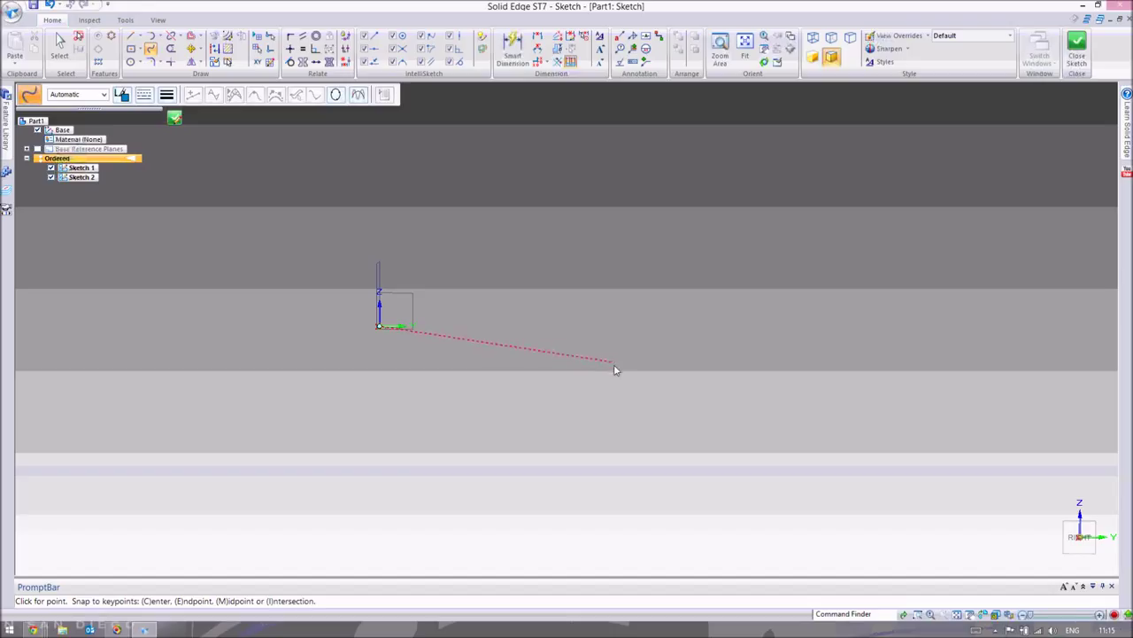
mouse_move(779, 456)
left_mouse_down()
mouse_move(663, 455)
mouse_move(809, 448)
mouse_move(859, 486)
mouse_move(976, 457)
mouse_move(1024, 425)
mouse_move(1025, 410)
left_mouse_up()
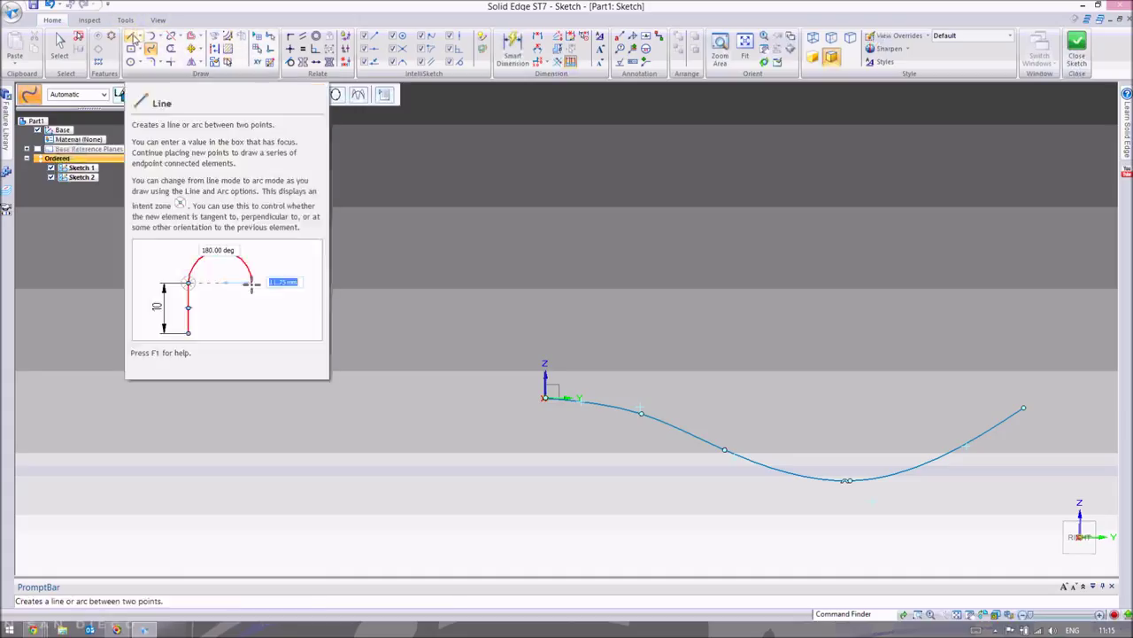
Draw a 200 mm line straight down from the origin at an angle of -90°
left_click(132, 38)
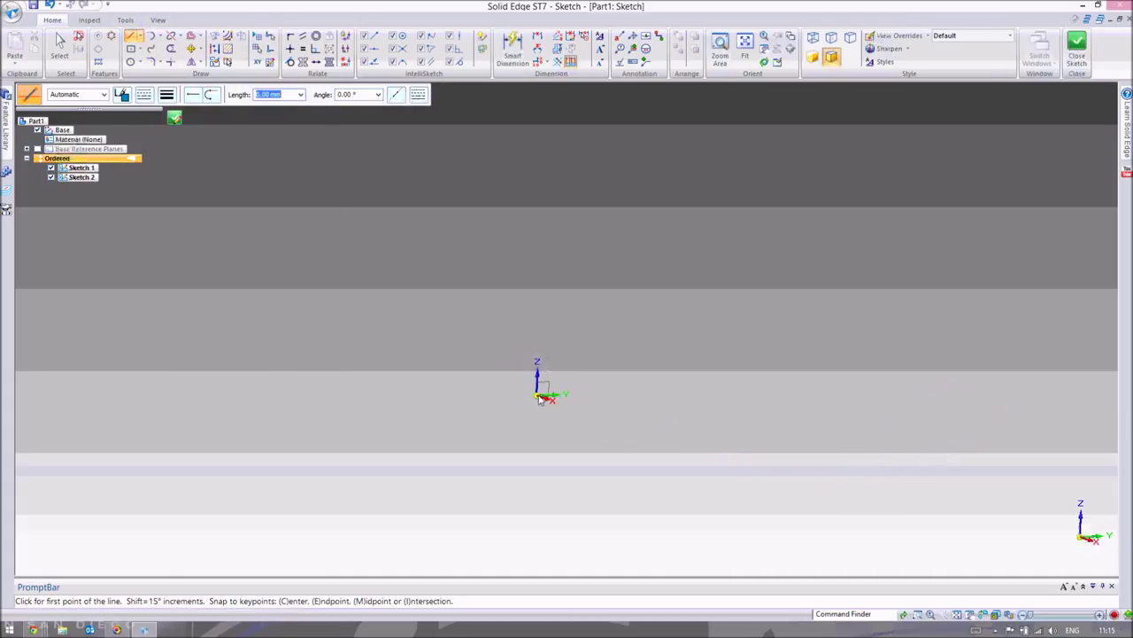
left_click(538, 396)
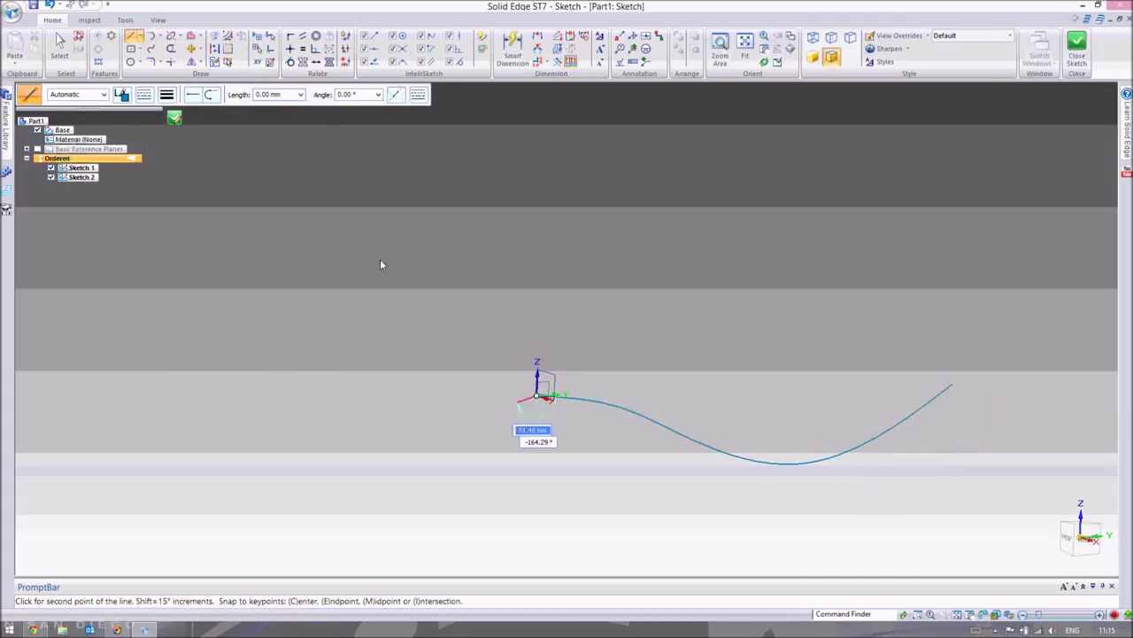
scroll(373, 244, "down", 2)
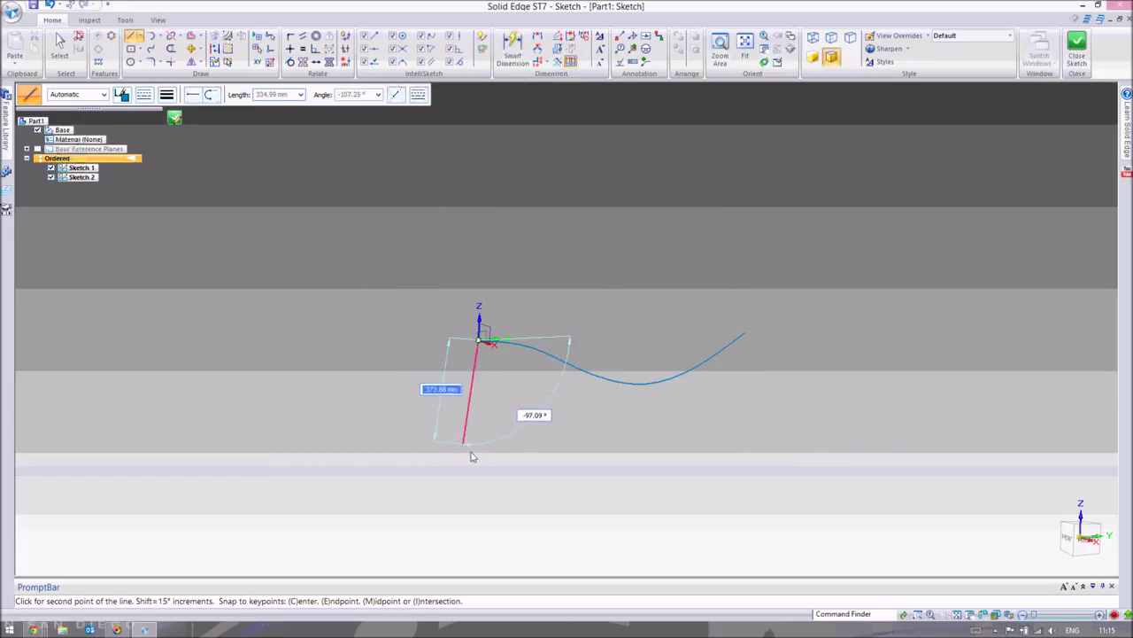
scroll(472, 462, "down", 2)
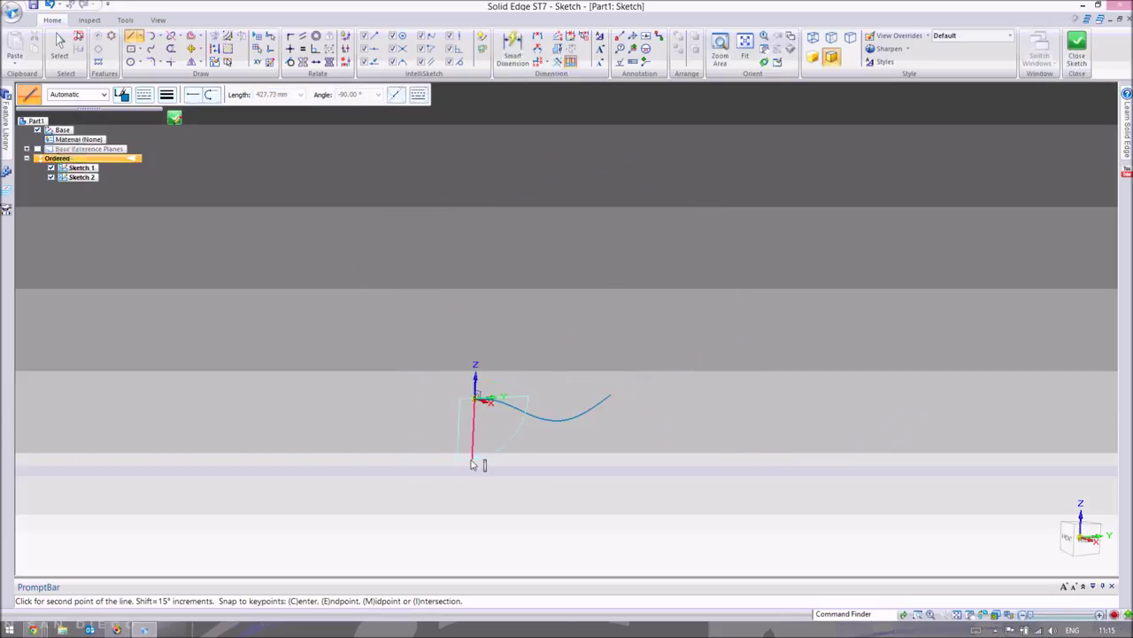
scroll(473, 435, "up", 2)
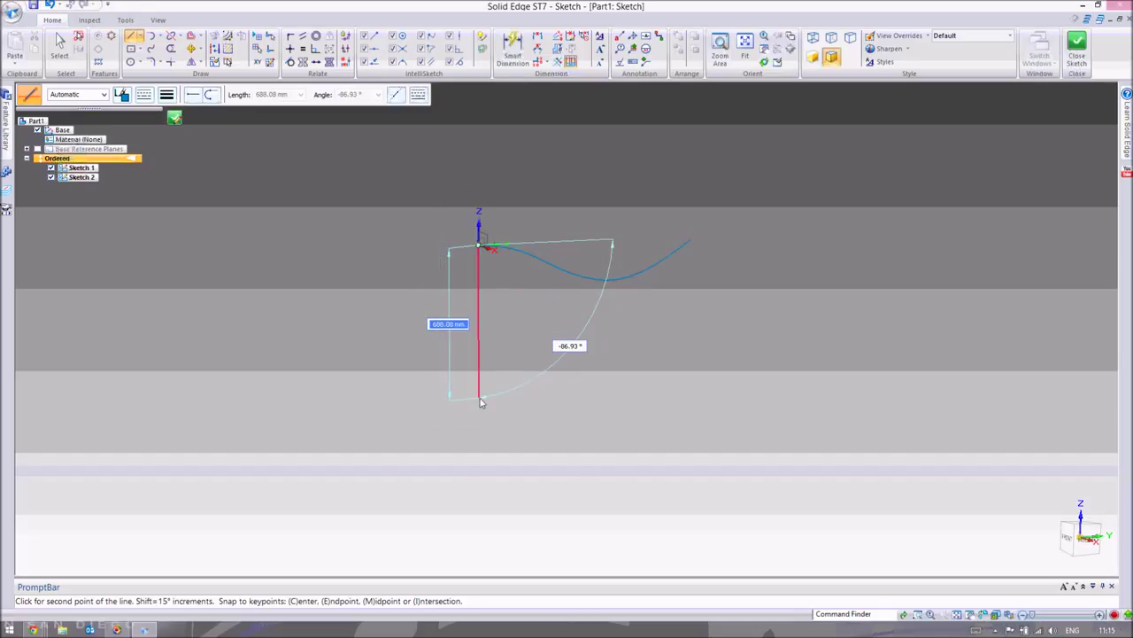
type("0")
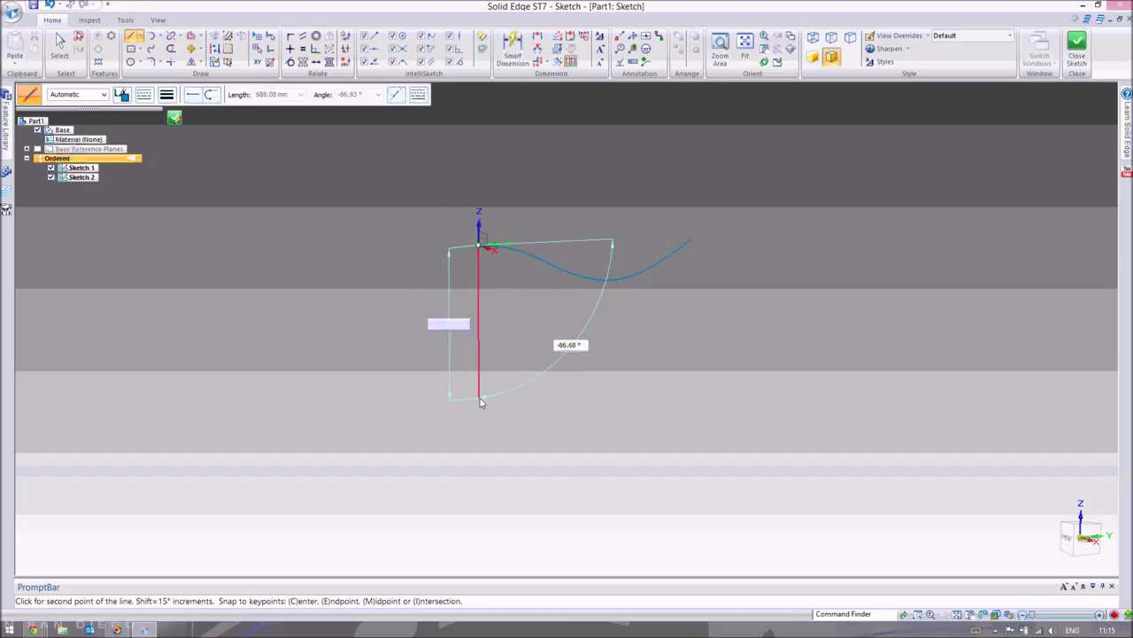
key("BackSpace")
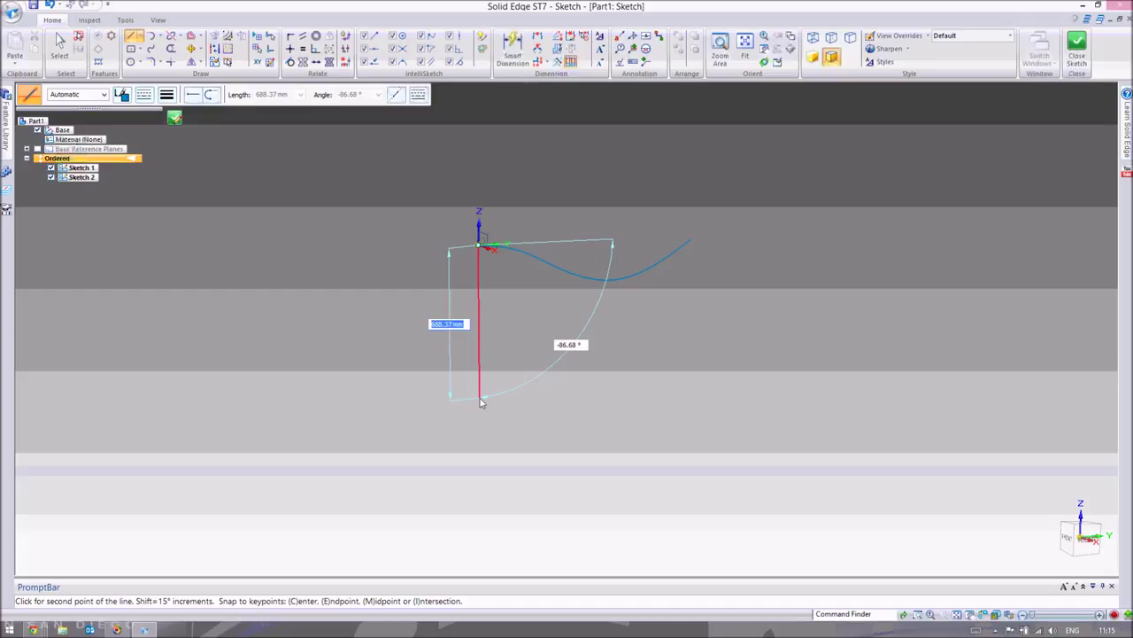
type("200")
key("Tab")
key("Tab")
type("-90")
key("Return")
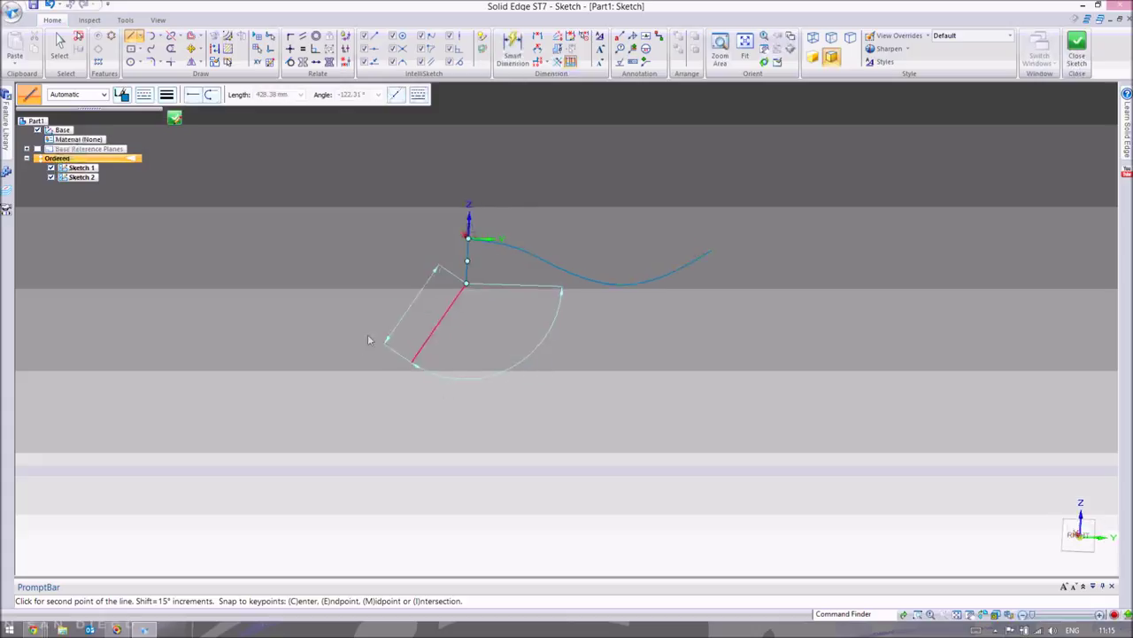
Draw a circle of 200 mm radius centered on the vertical line's lower end and passing through the origin
scroll(469, 208, "up", 2)
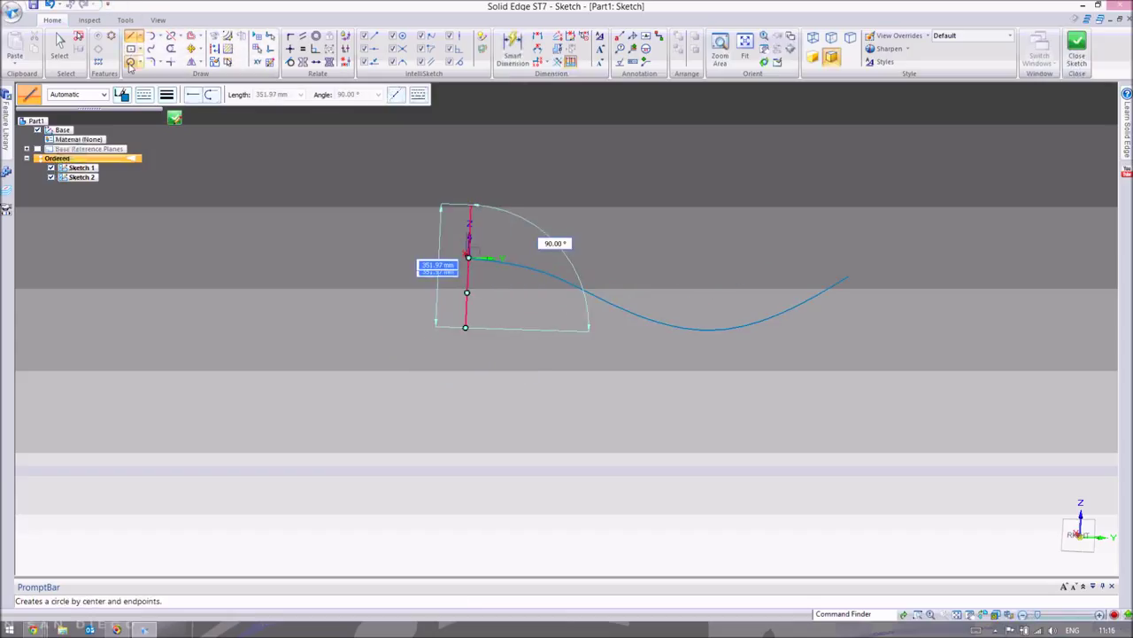
left_click(130, 61)
left_click(467, 257)
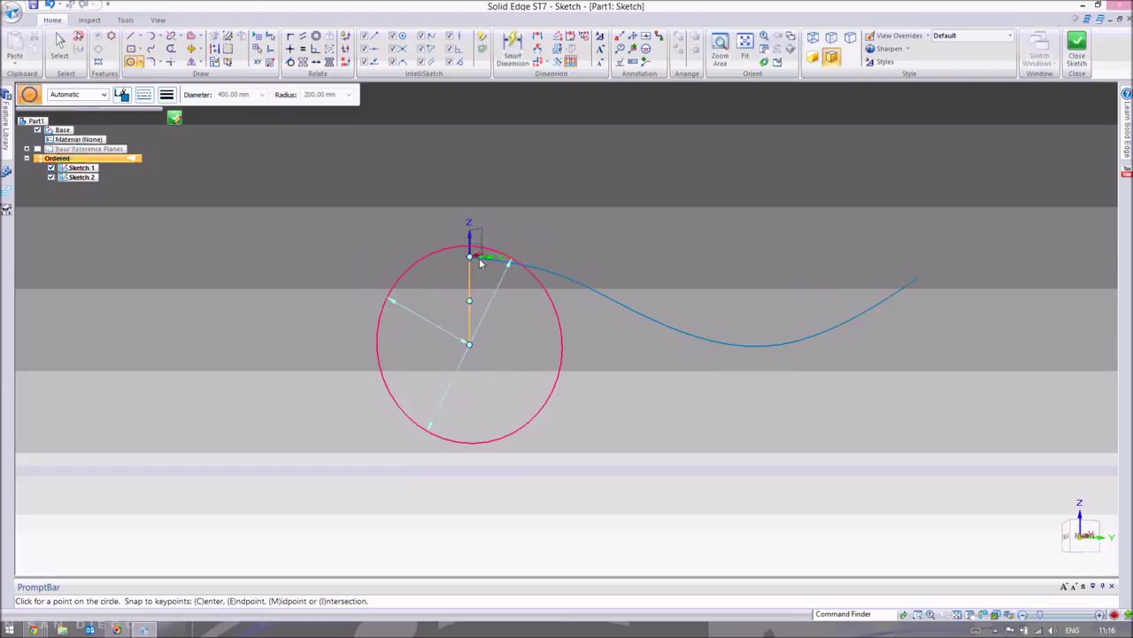
scroll(474, 258, "up", 1)
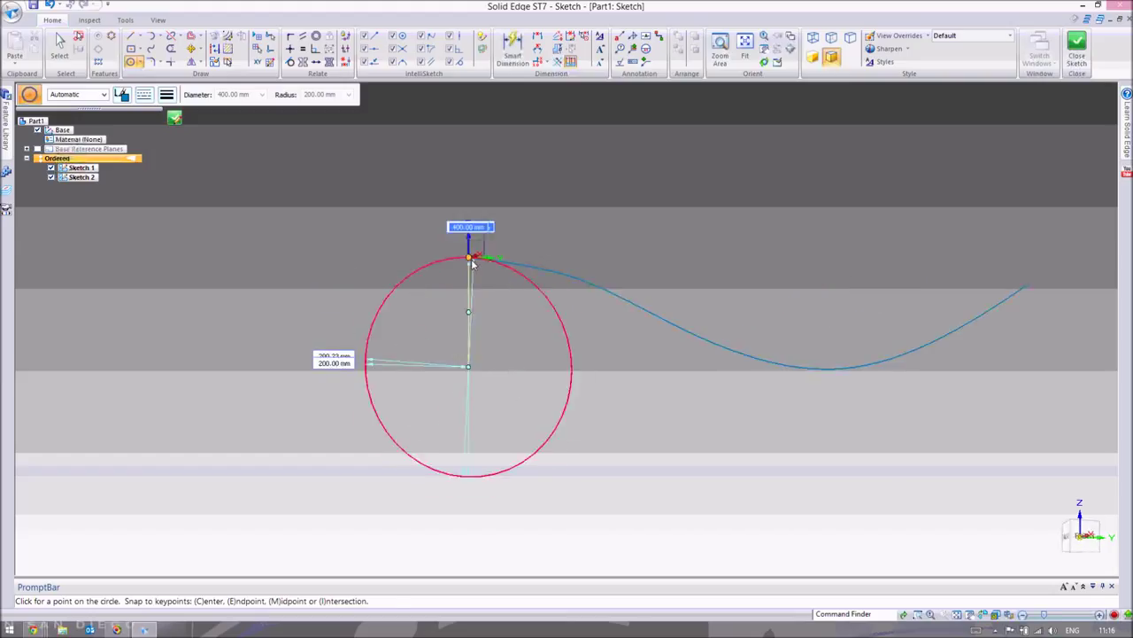
left_click(474, 263)
key("Escape")
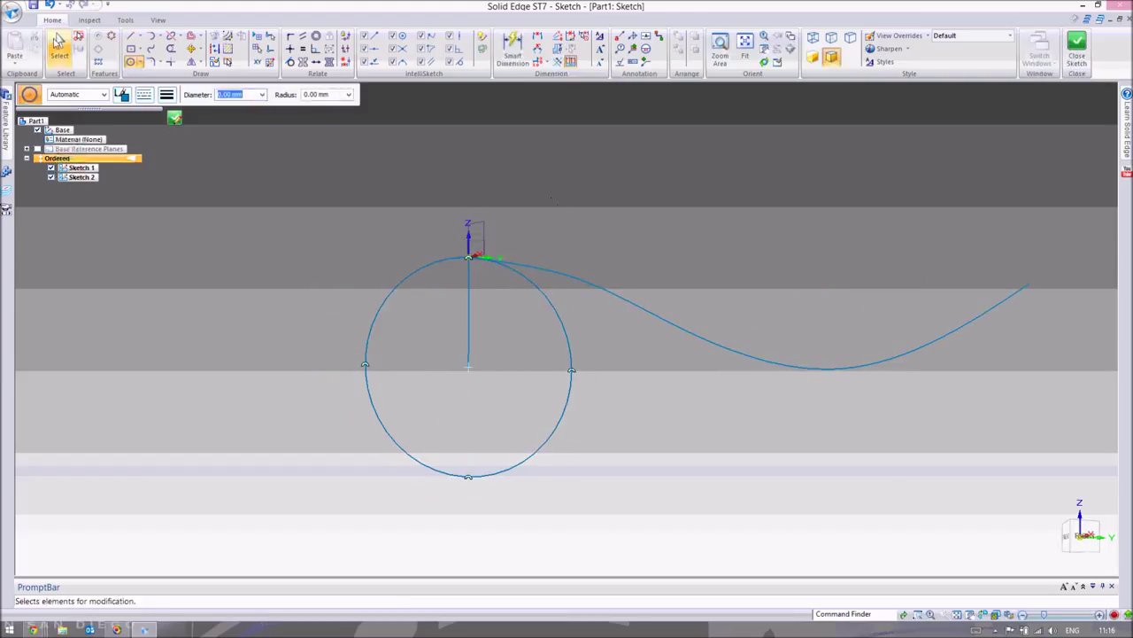
Delete the vertical line inside the circle, keeping the circle and the wavy curve
left_click_drag(509, 354, 438, 307)
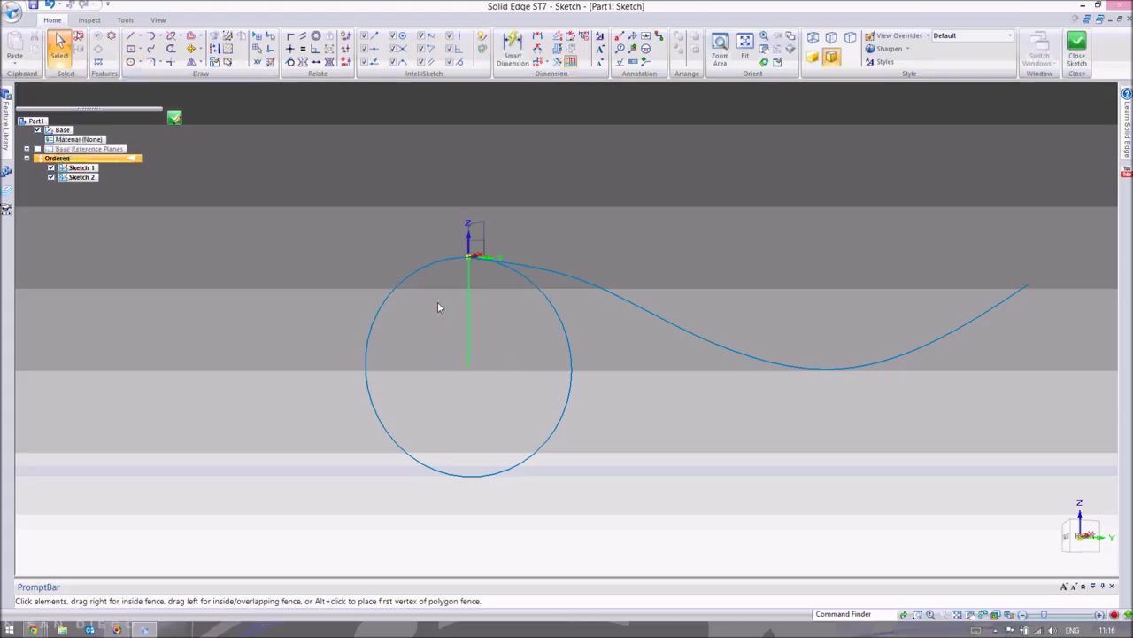
key("Delete")
middle_click_drag(448, 258, 533, 337)
scroll(522, 340, "up", 2)
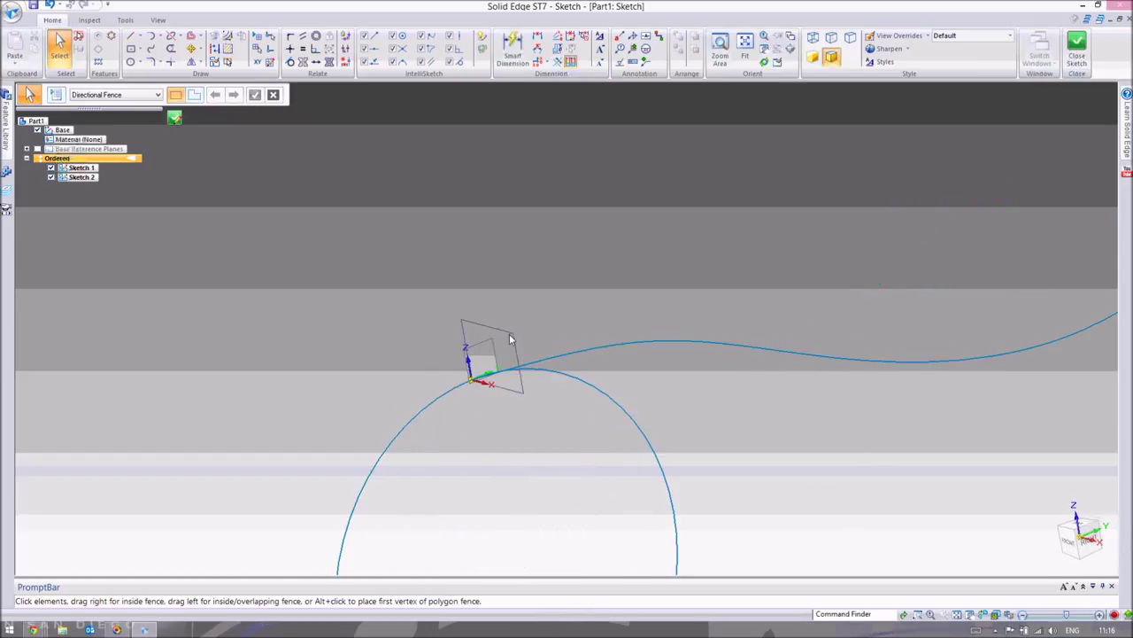
scroll(518, 364, "down", 2)
middle_click_drag(501, 355, 574, 358)
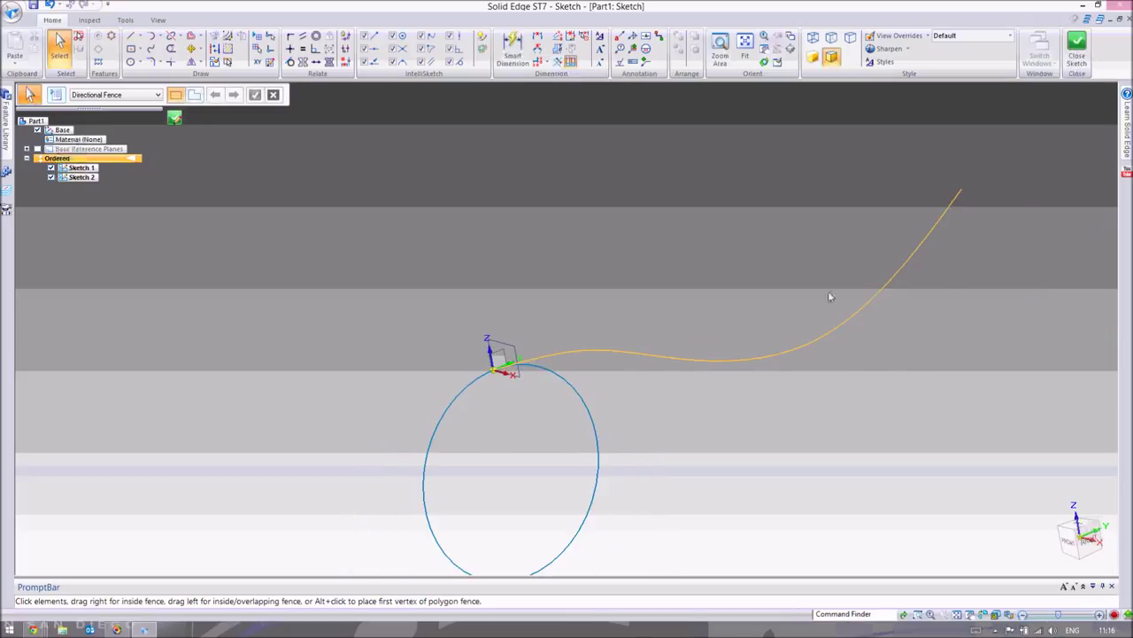
Close and finish the sketch with the circle and wavy curve, and leave the Sketch command
left_click(1082, 55)
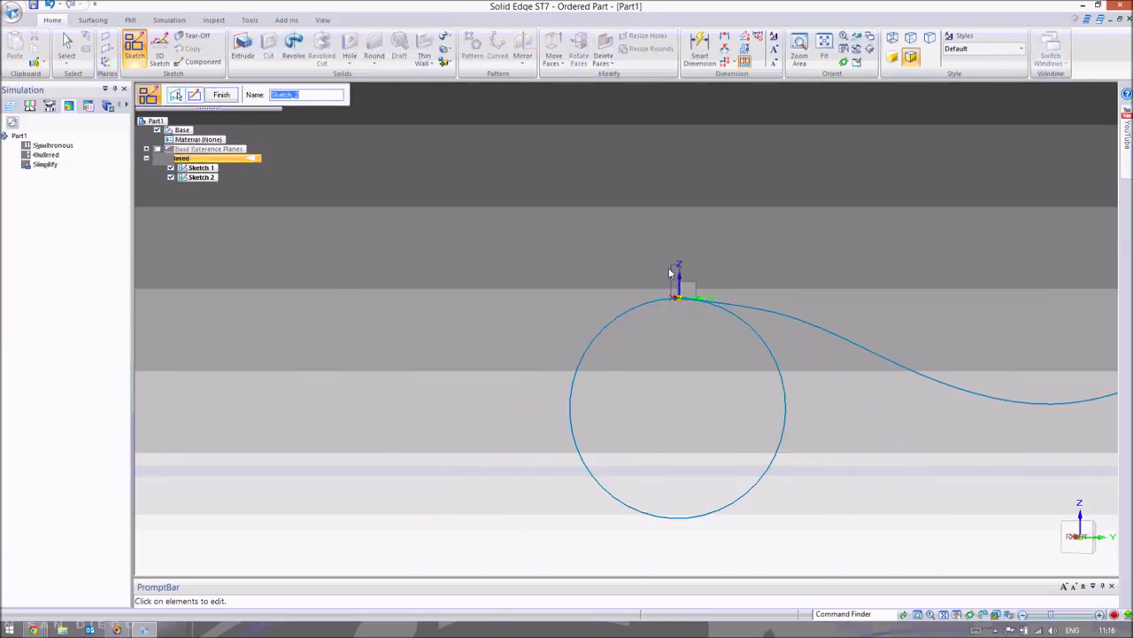
scroll(906, 231, "up", 2)
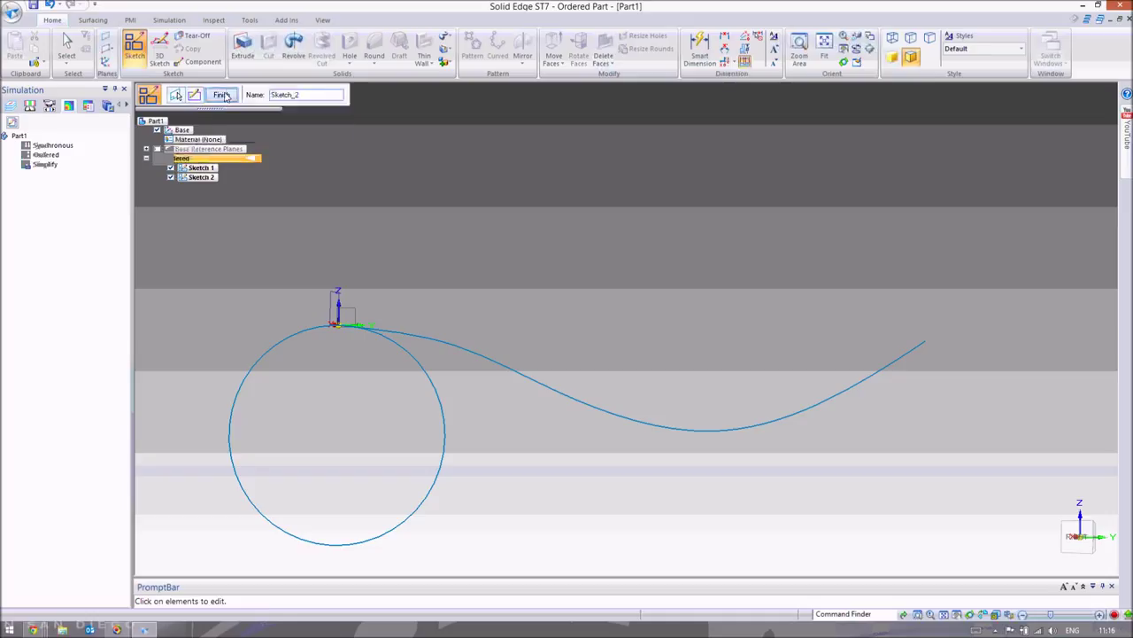
left_click(177, 95)
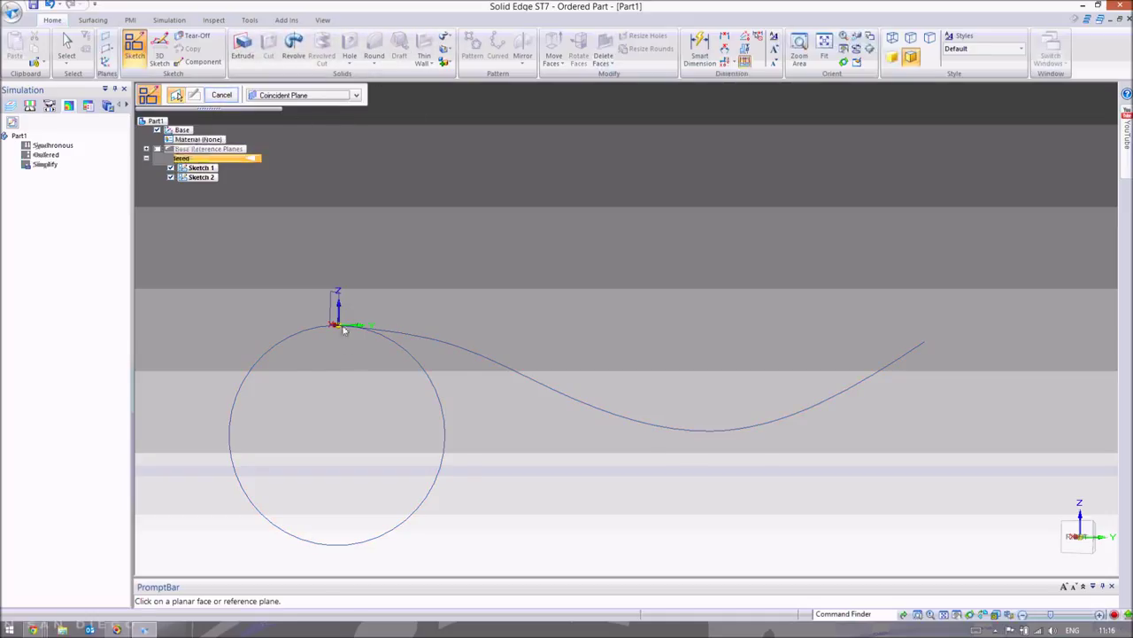
middle_click_drag(363, 355, 364, 310)
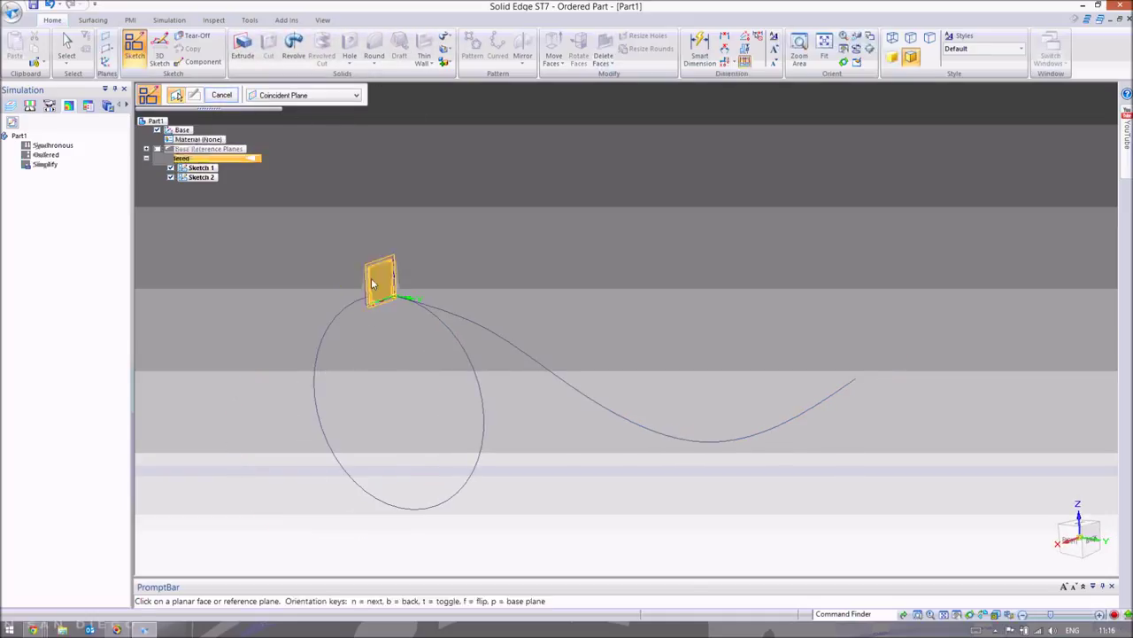
key("Escape")
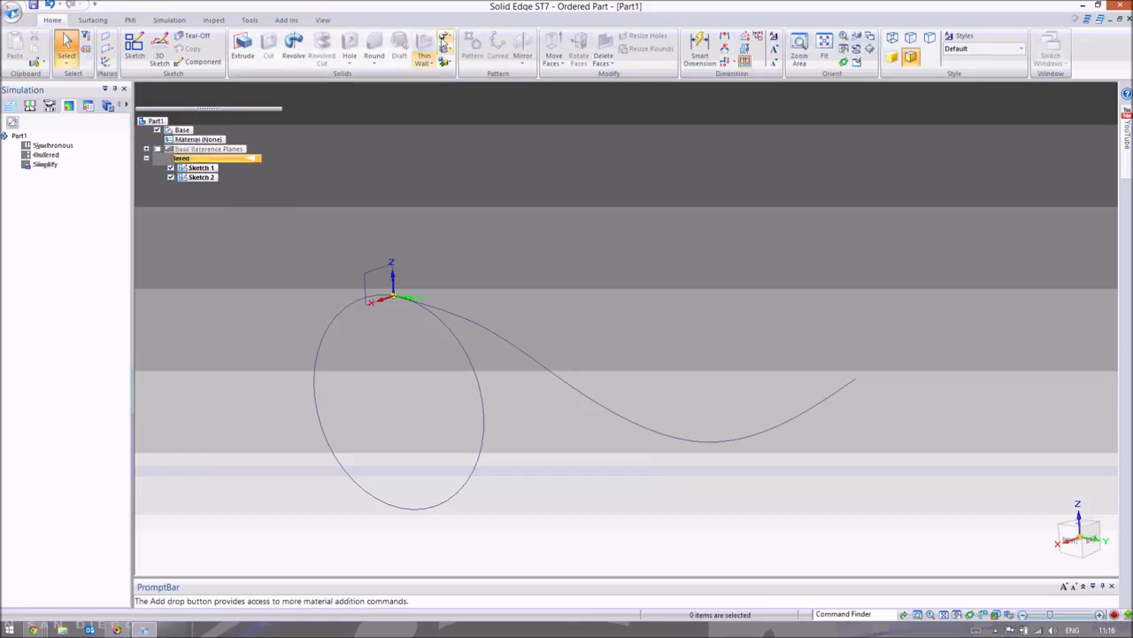
Create a swept protrusion with a single path and cross section, using the wavy curve as path and the rectangle as cross section
left_click(446, 38)
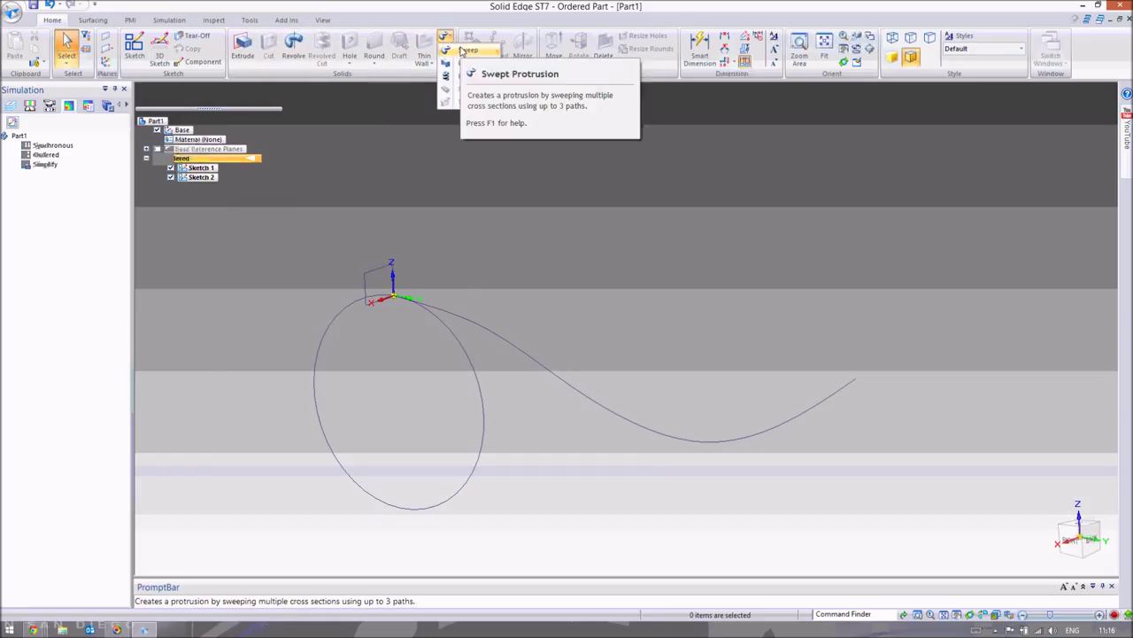
left_click(459, 48)
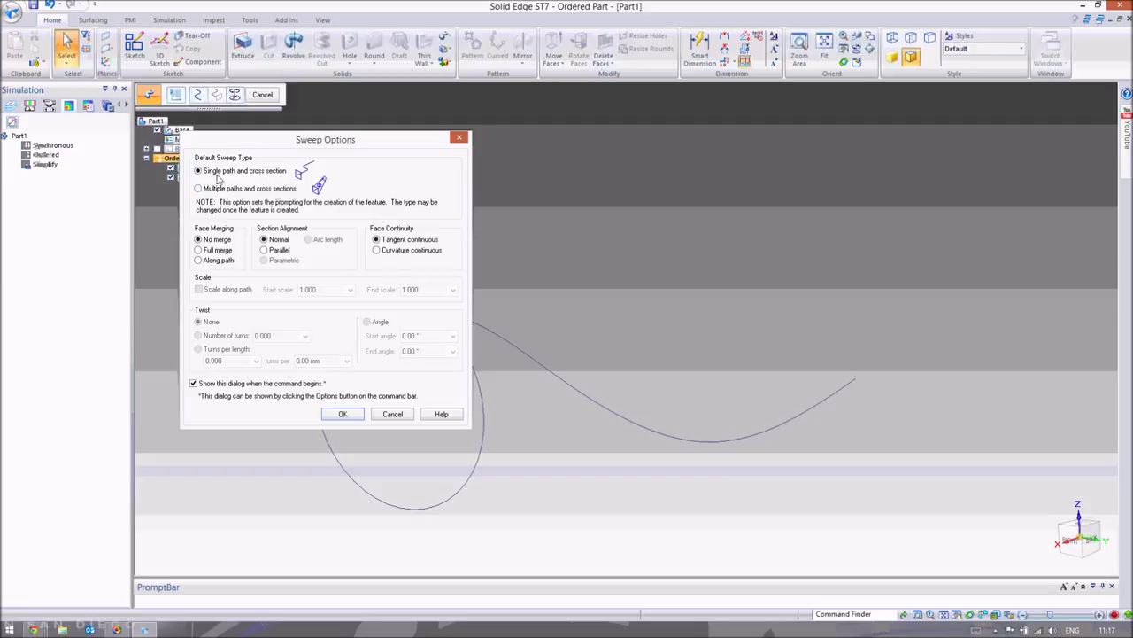
left_click(341, 414)
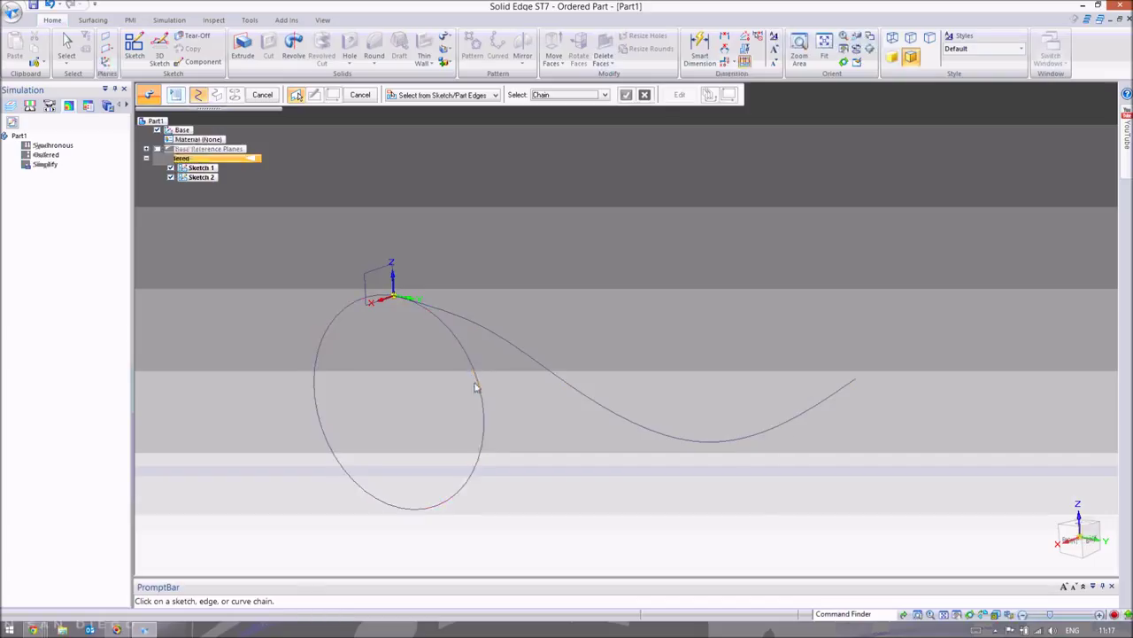
left_click(511, 350)
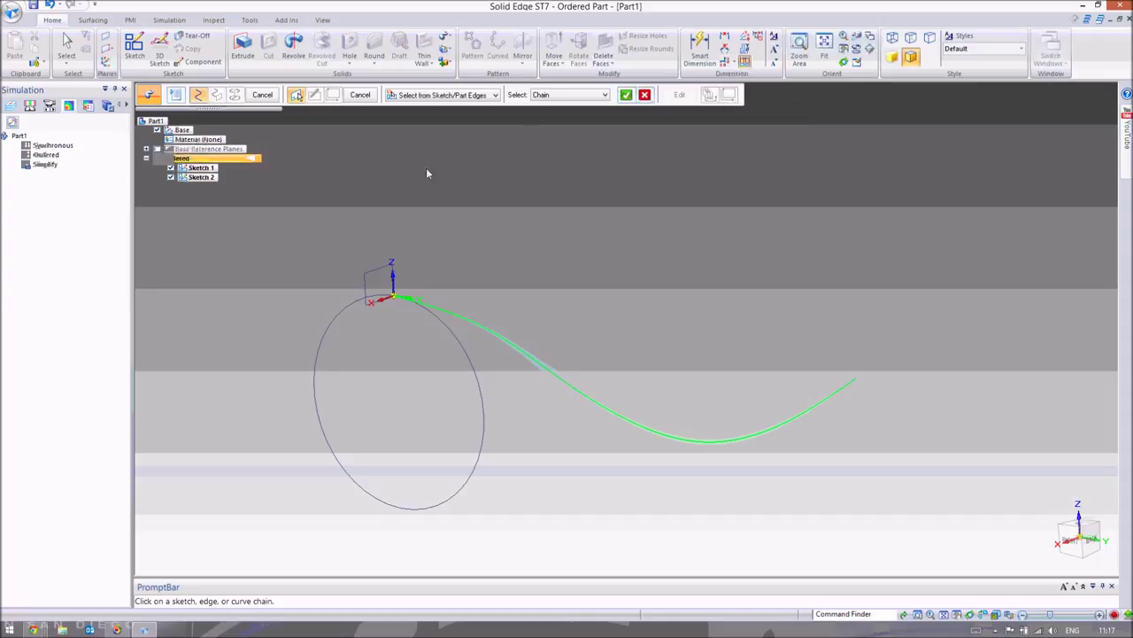
left_click(627, 95)
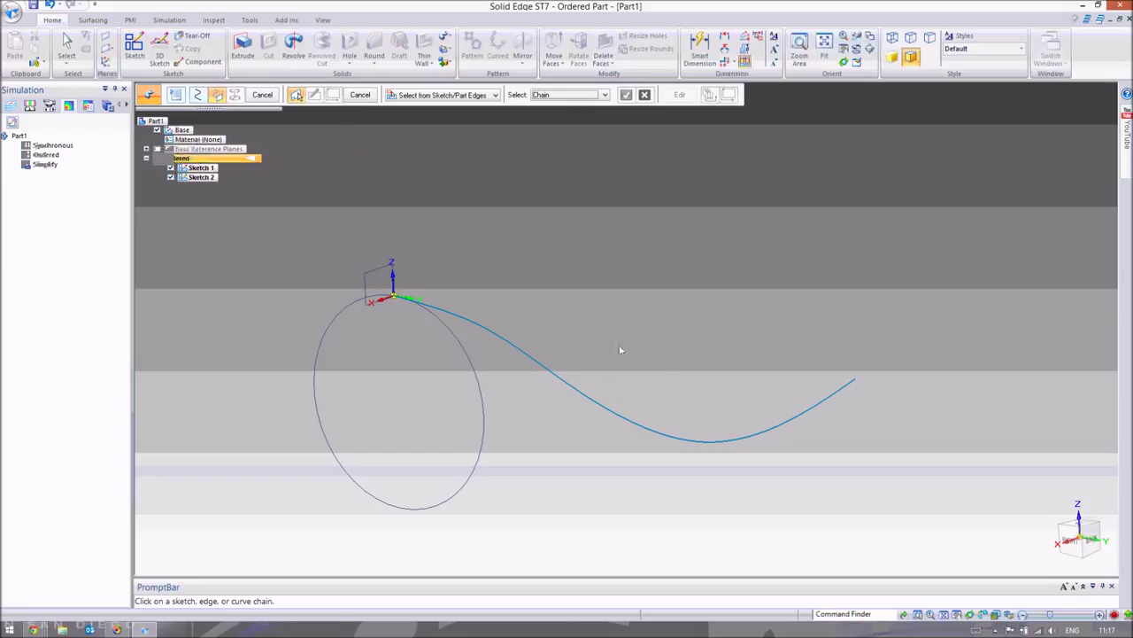
left_click(372, 276)
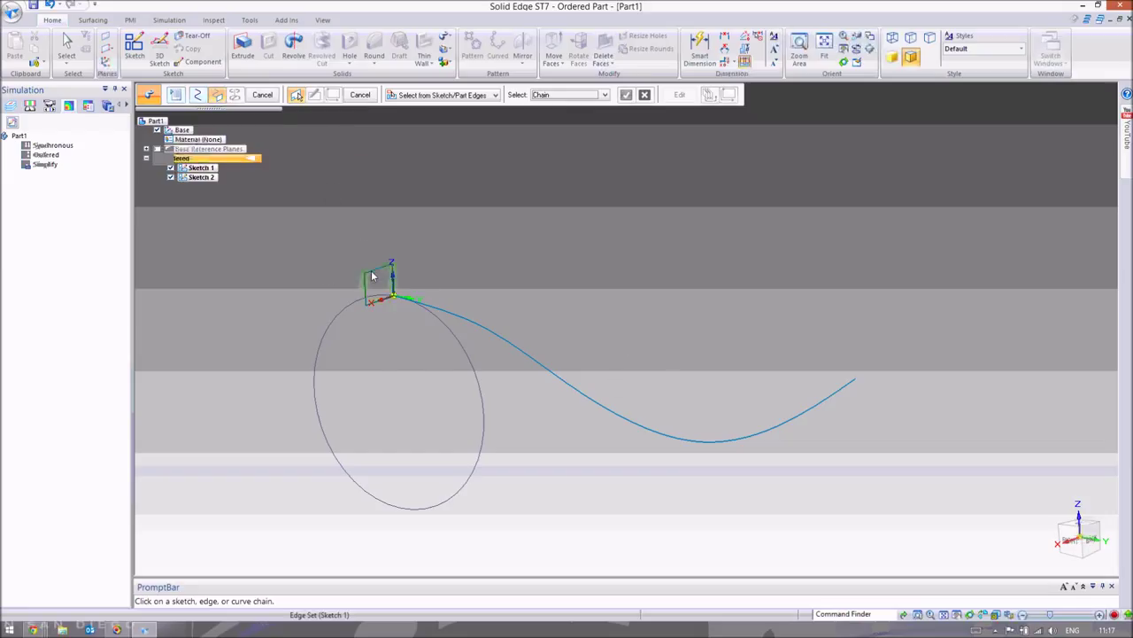
middle_click_drag(505, 298, 538, 265)
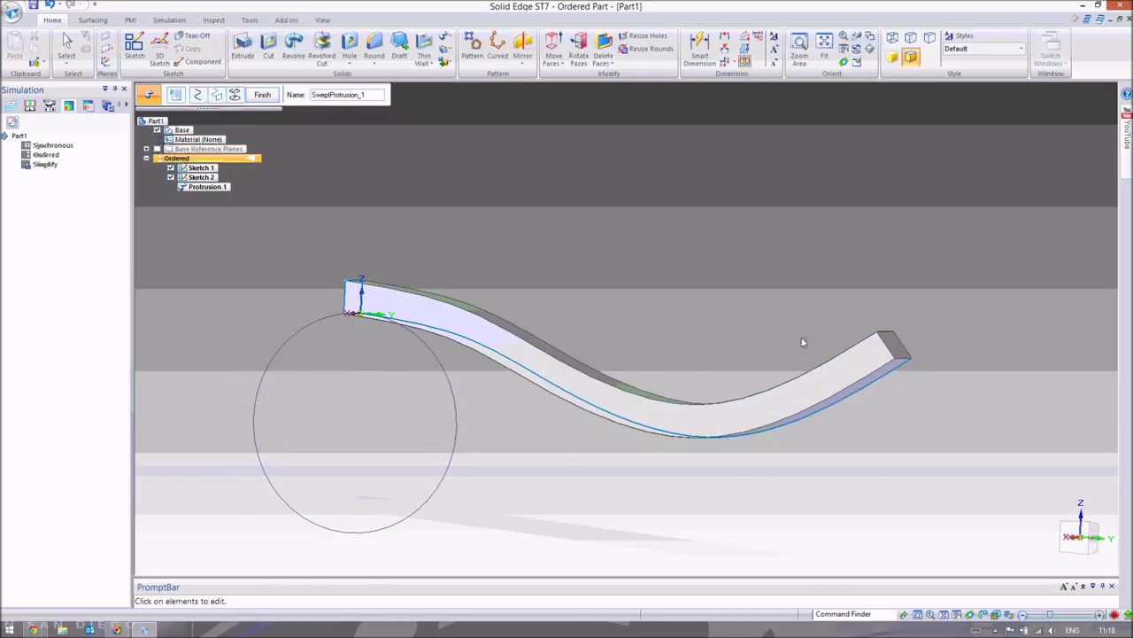
Finish the swept protrusion along the wavy curve, leave the Sweep command, and remove that protrusion from the part
left_click(262, 95)
mouse_move(597, 290)
middle_mouse_down()
mouse_move(481, 257)
mouse_move(647, 269)
mouse_move(624, 301)
mouse_move(631, 330)
middle_mouse_up()
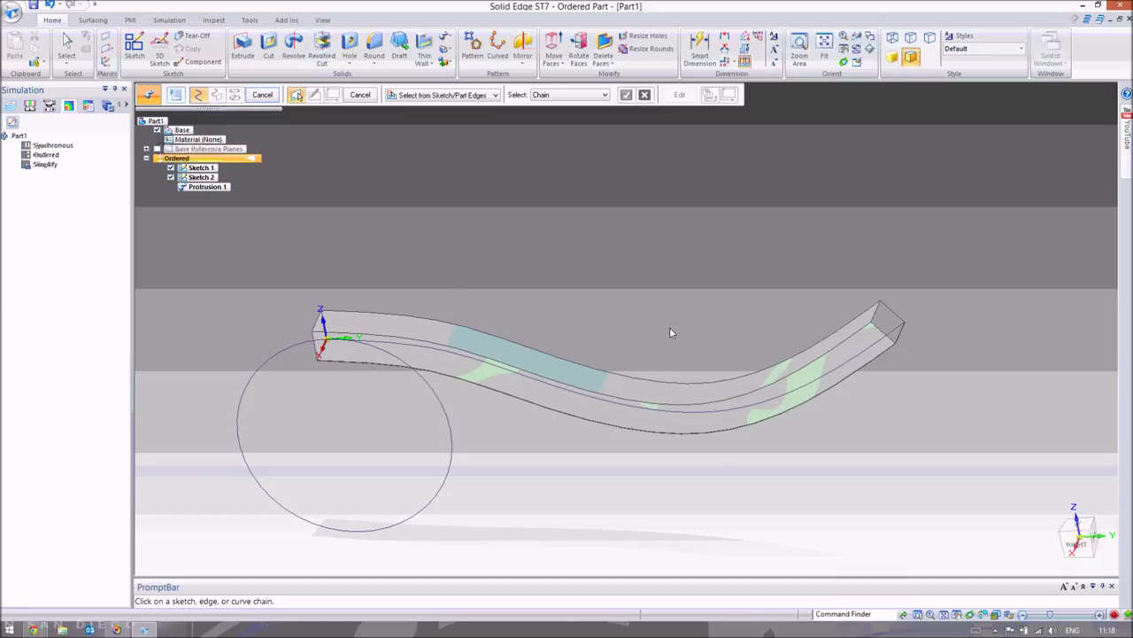
key("Escape")
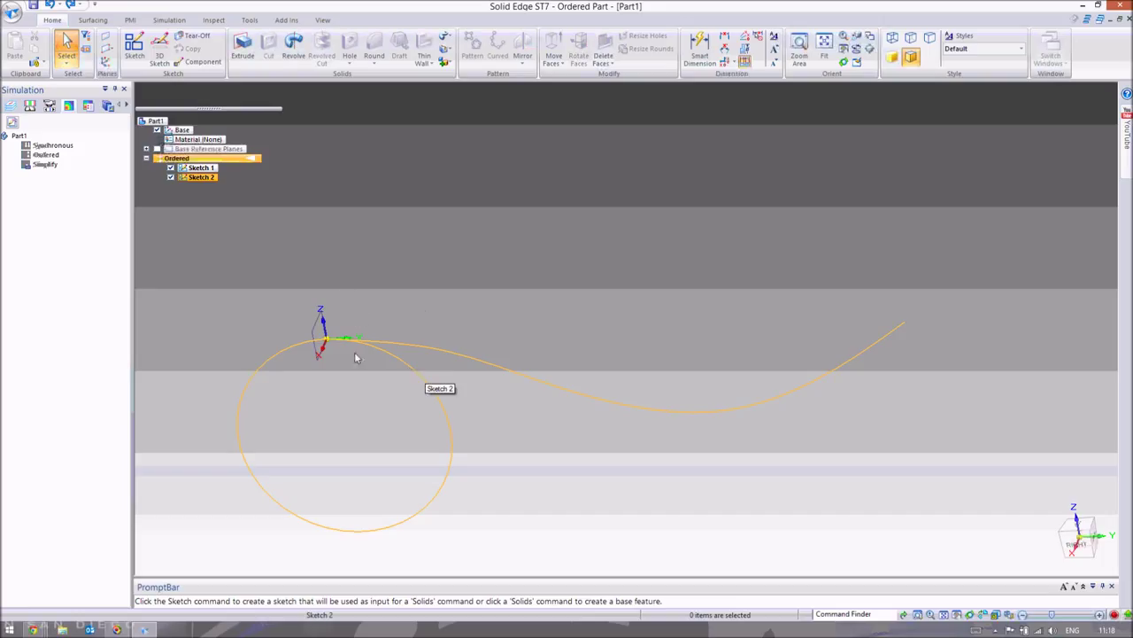
Create a swept protrusion with a single path and cross section, using the circle as path and the rectangle as cross section
left_click(445, 38)
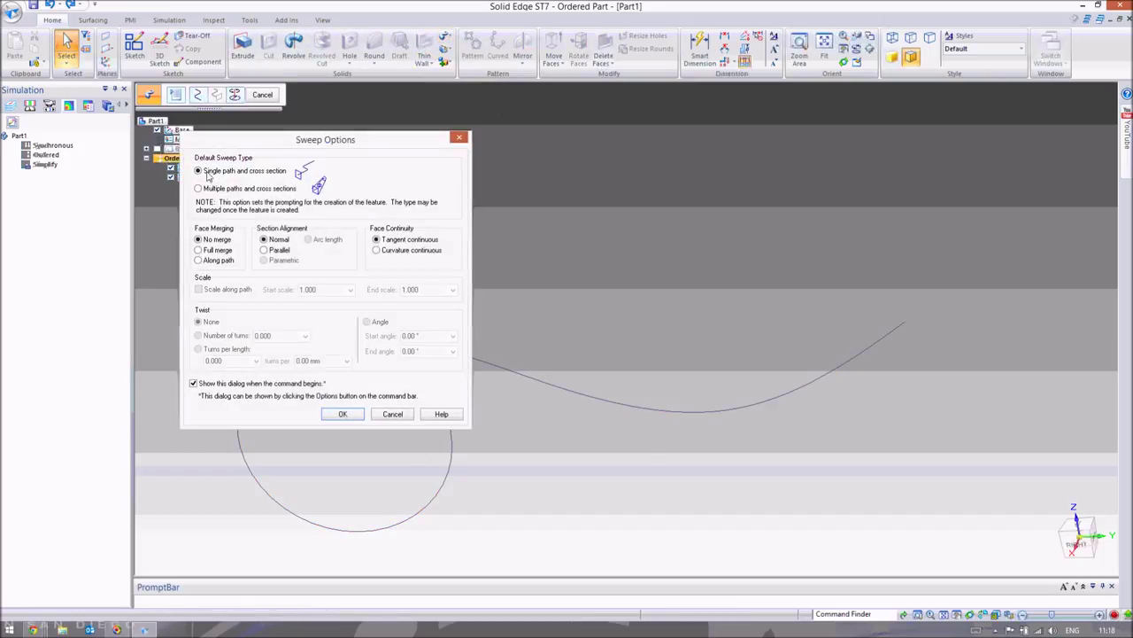
left_click(342, 414)
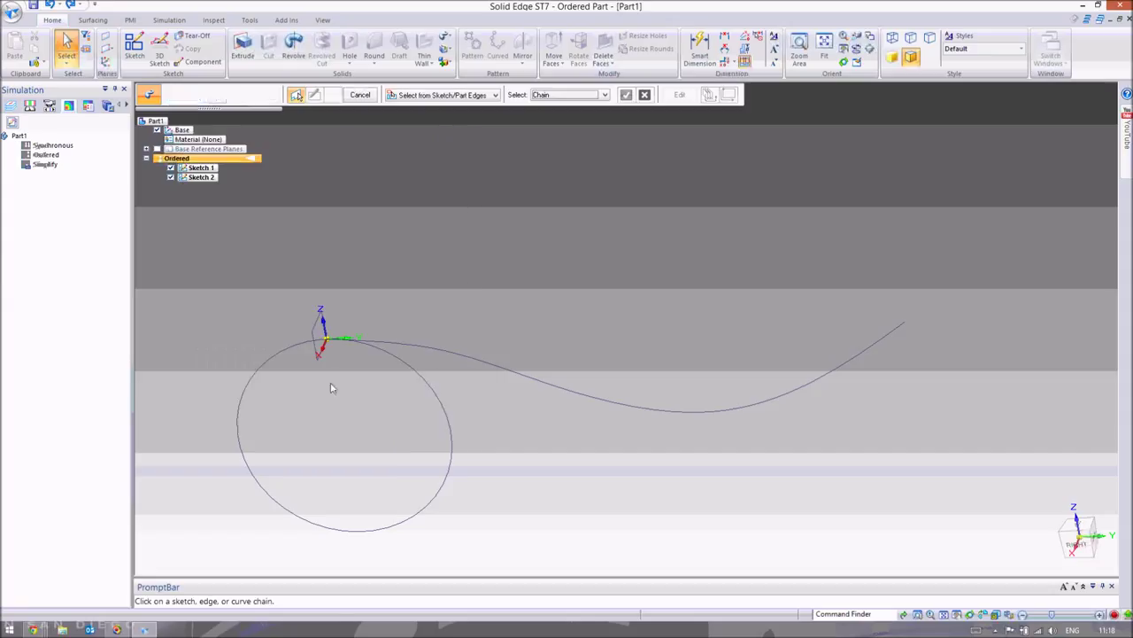
left_click(417, 379)
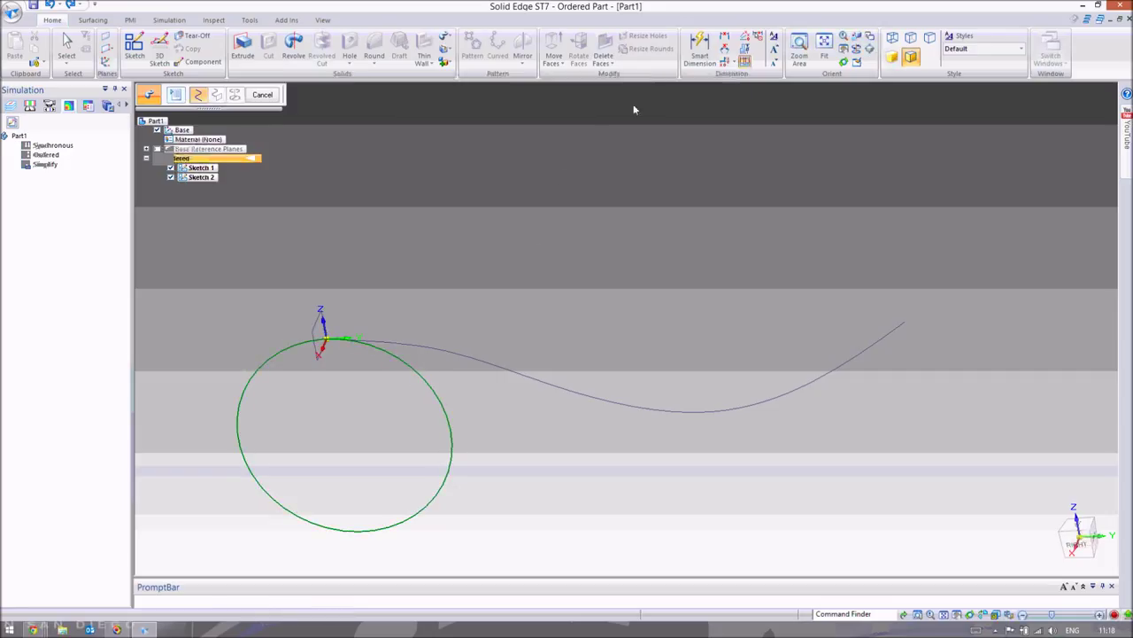
left_click(319, 328)
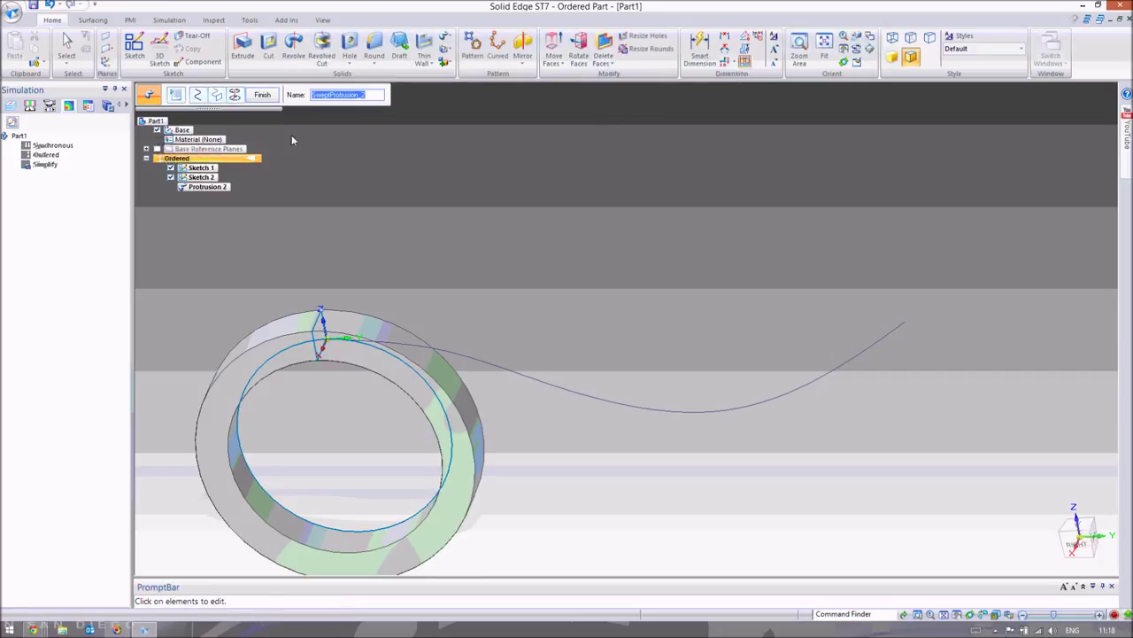
left_click(264, 96)
middle_click_drag(481, 196, 537, 329)
scroll(507, 232, "up", 3)
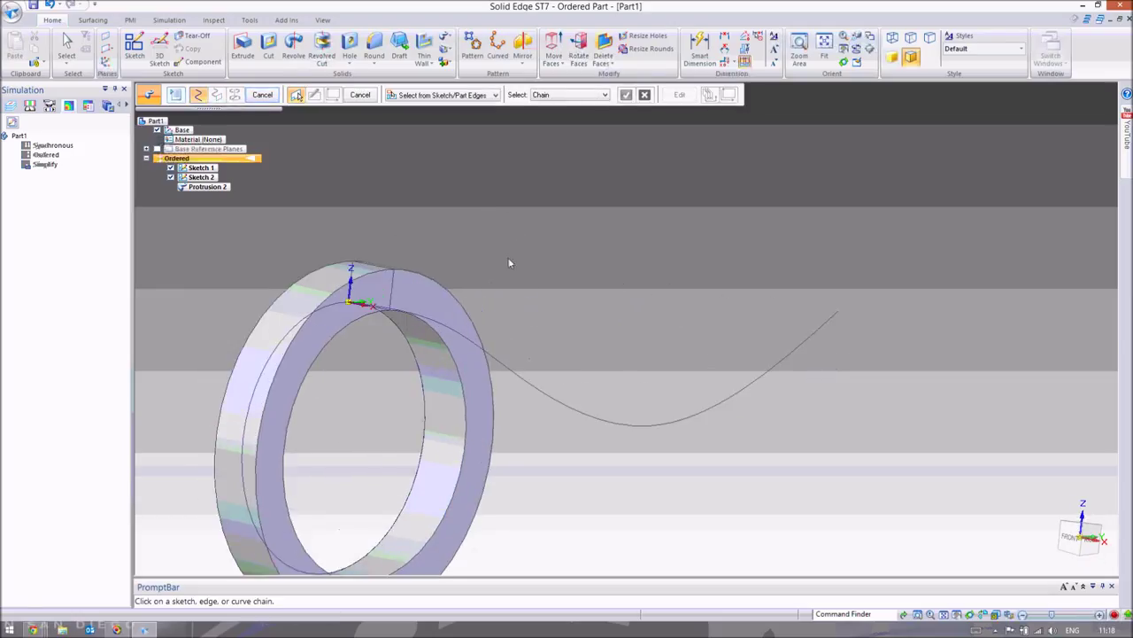
scroll(504, 275, "down", 2)
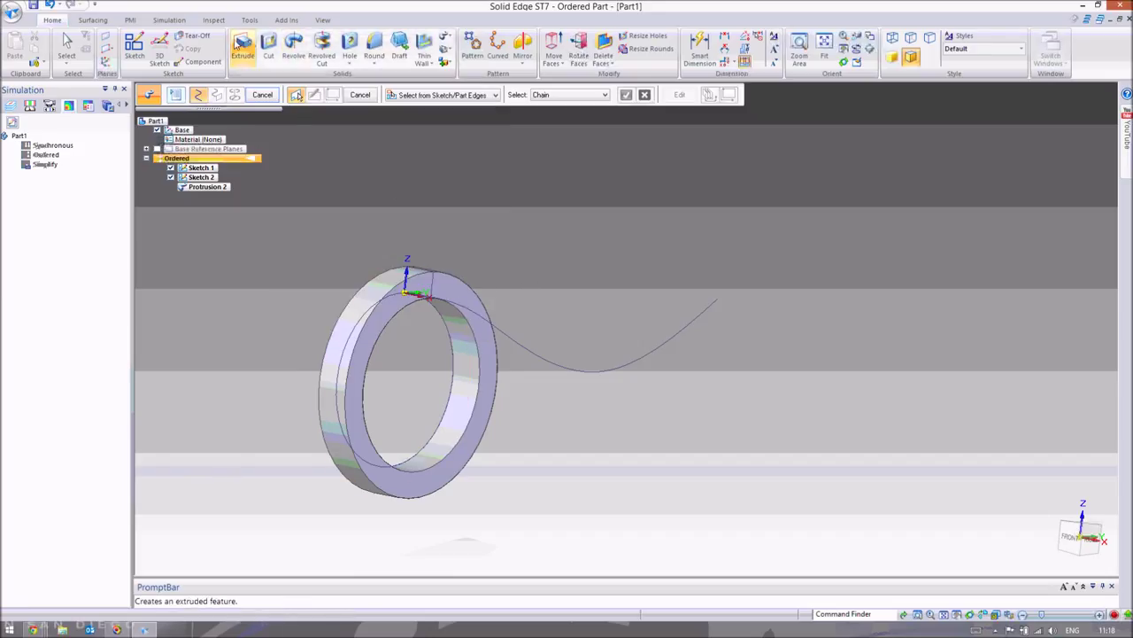
left_click(64, 40)
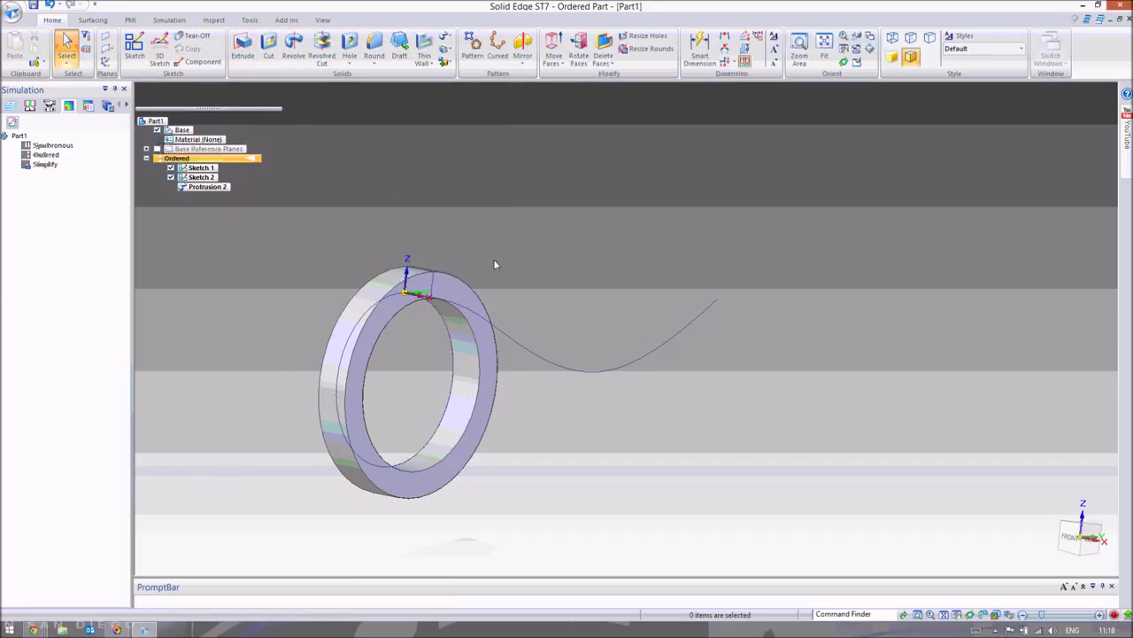
middle_click_drag(510, 265, 494, 266)
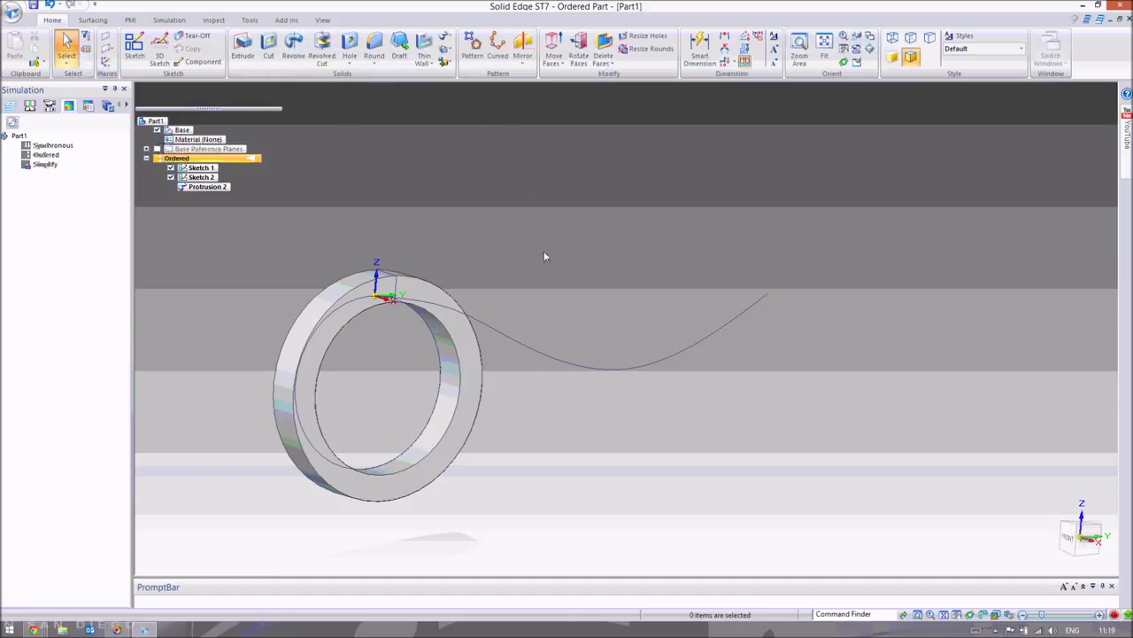
left_click(445, 387)
middle_click_drag(554, 271, 548, 224)
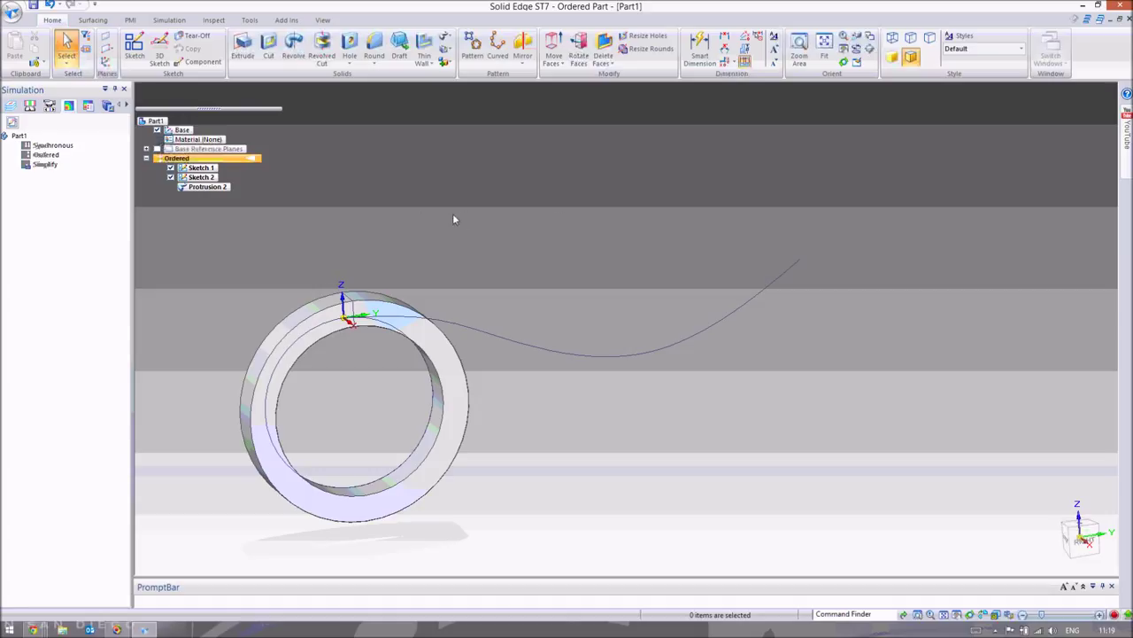
middle_click_drag(383, 220, 404, 232)
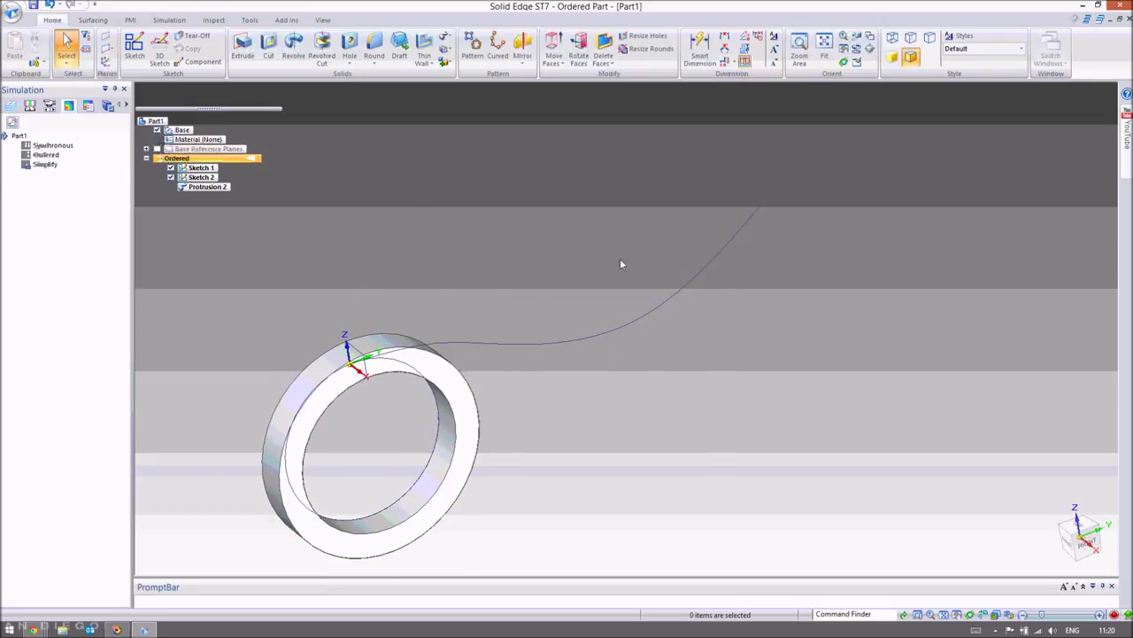
left_click(445, 40)
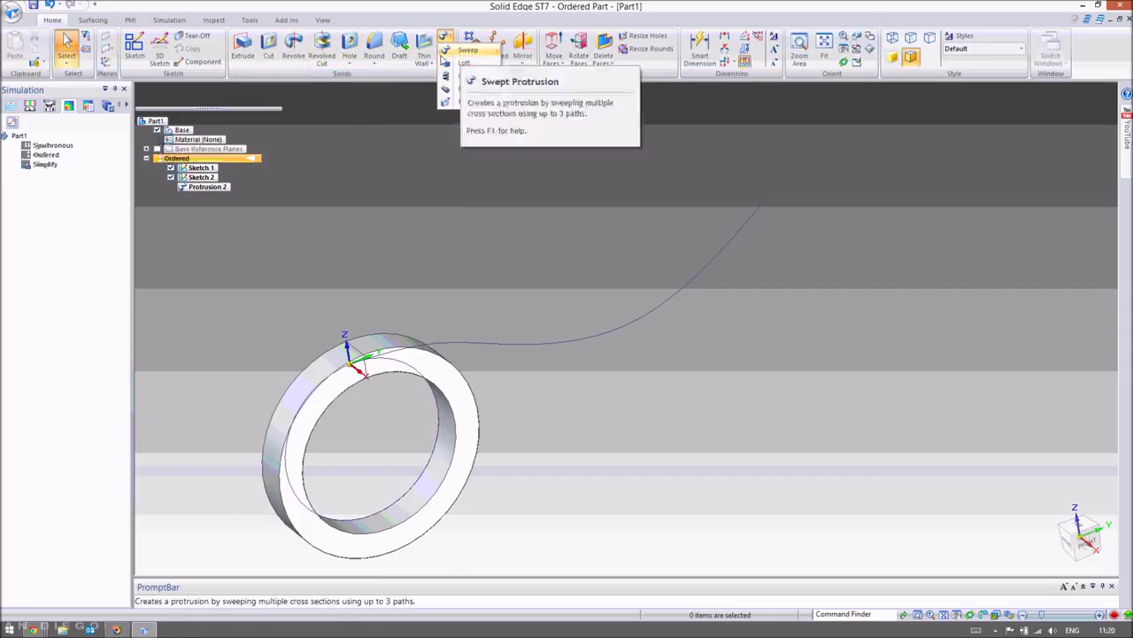
left_click(249, 76)
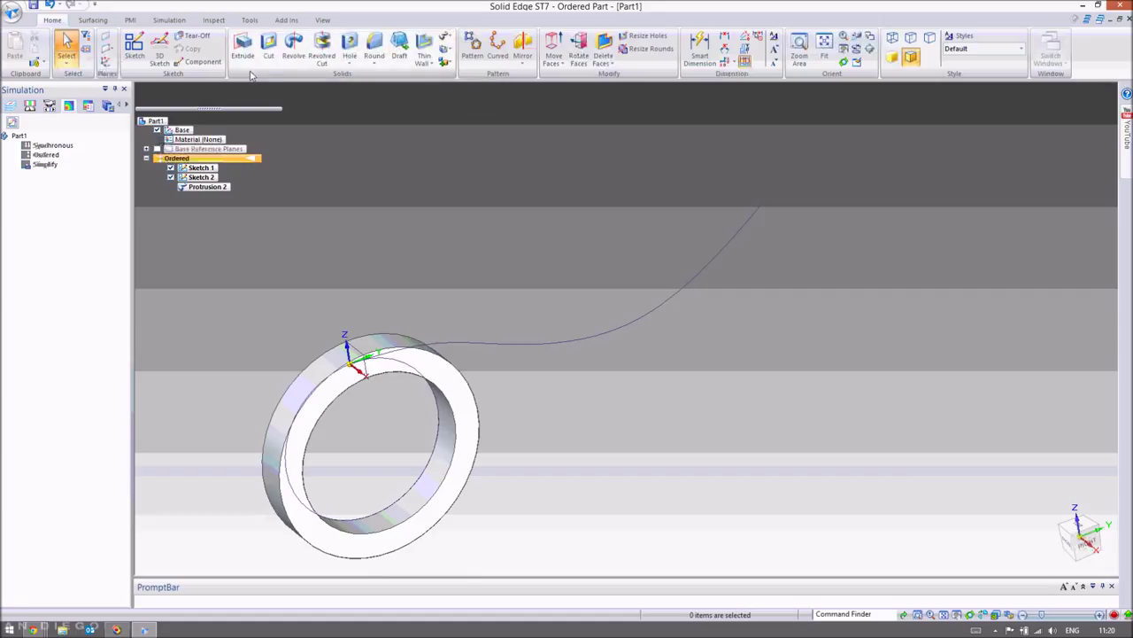